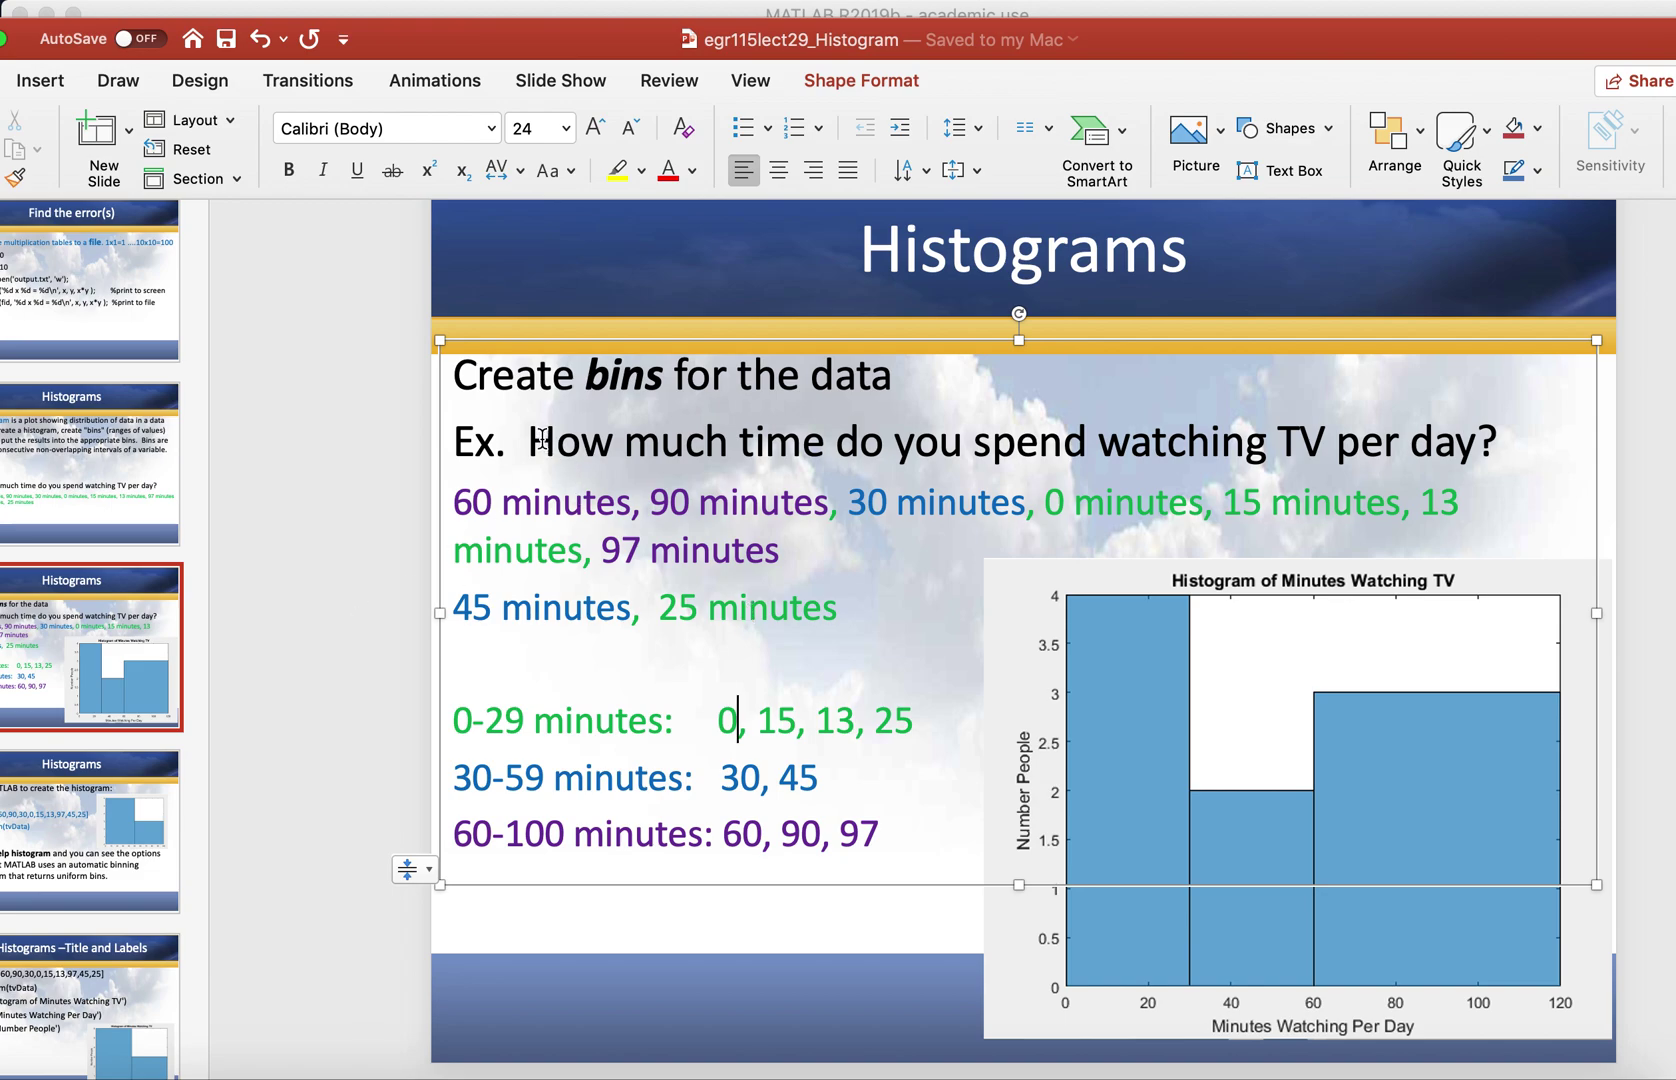
# Highlight the survey question, the minutes responses and the 0-29, 30-59 and 60-100 bin lines
pyautogui.moveTo(531, 441); pyautogui.dragTo(1528, 440)
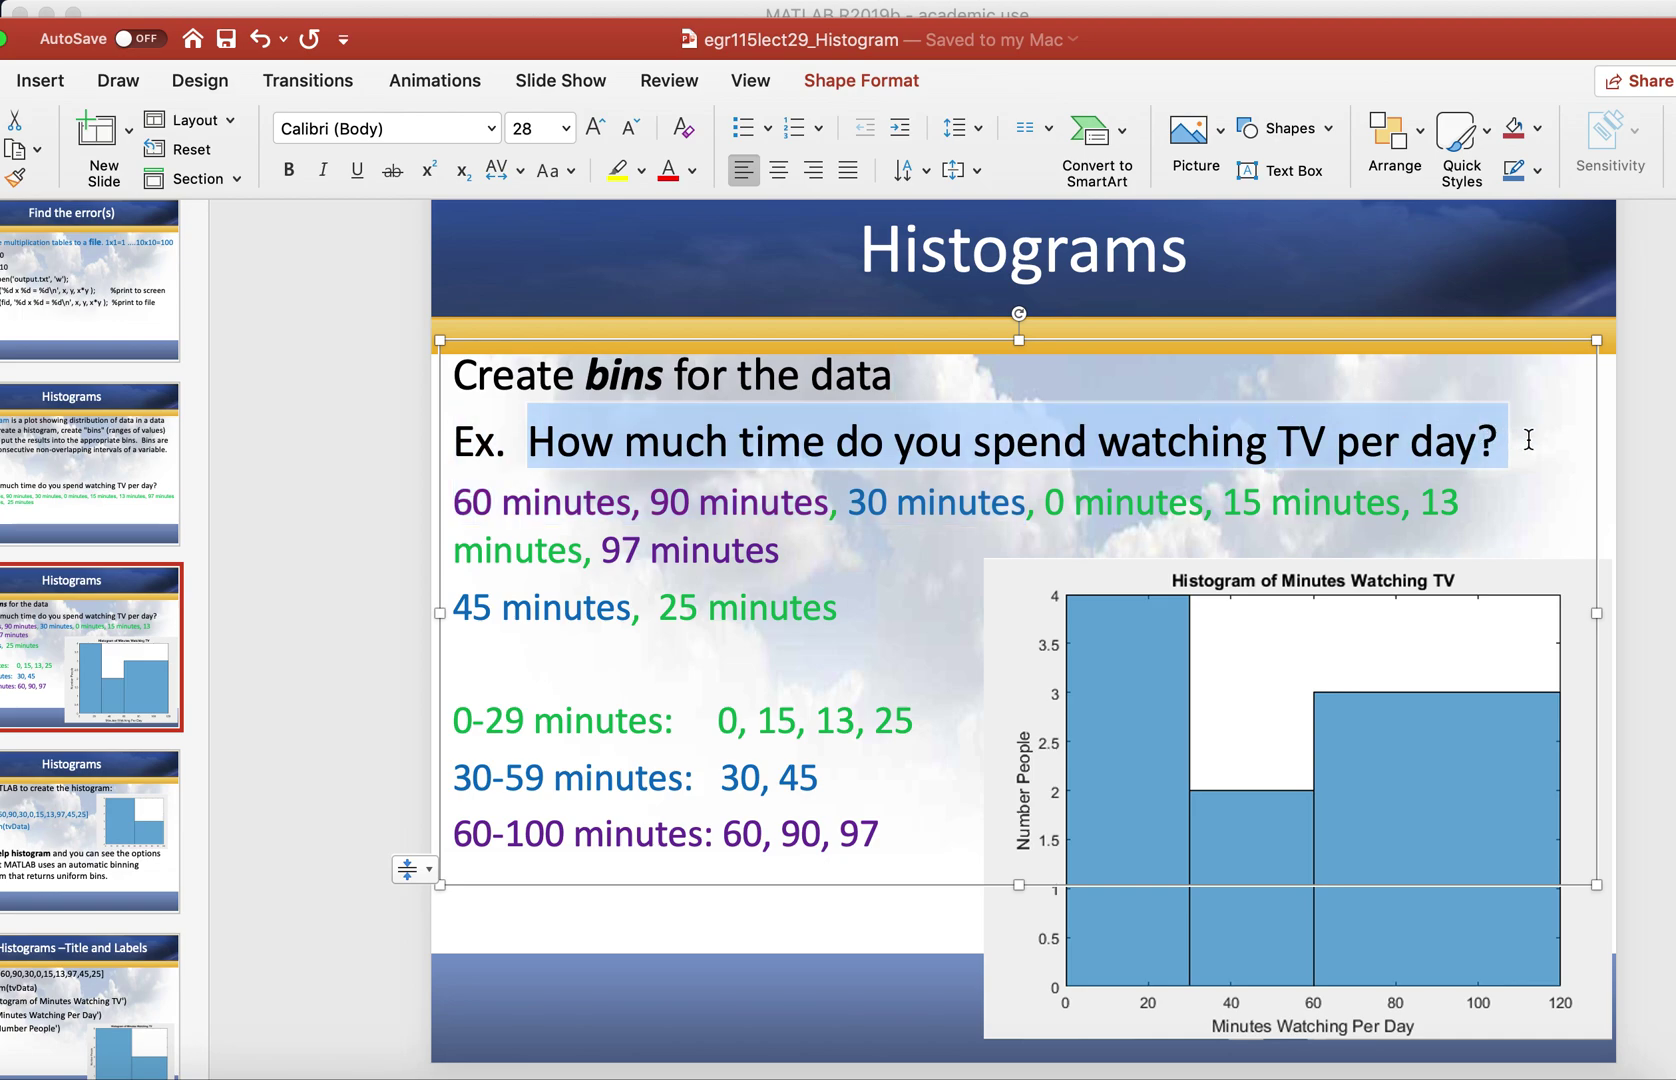
pyautogui.click(465, 500)
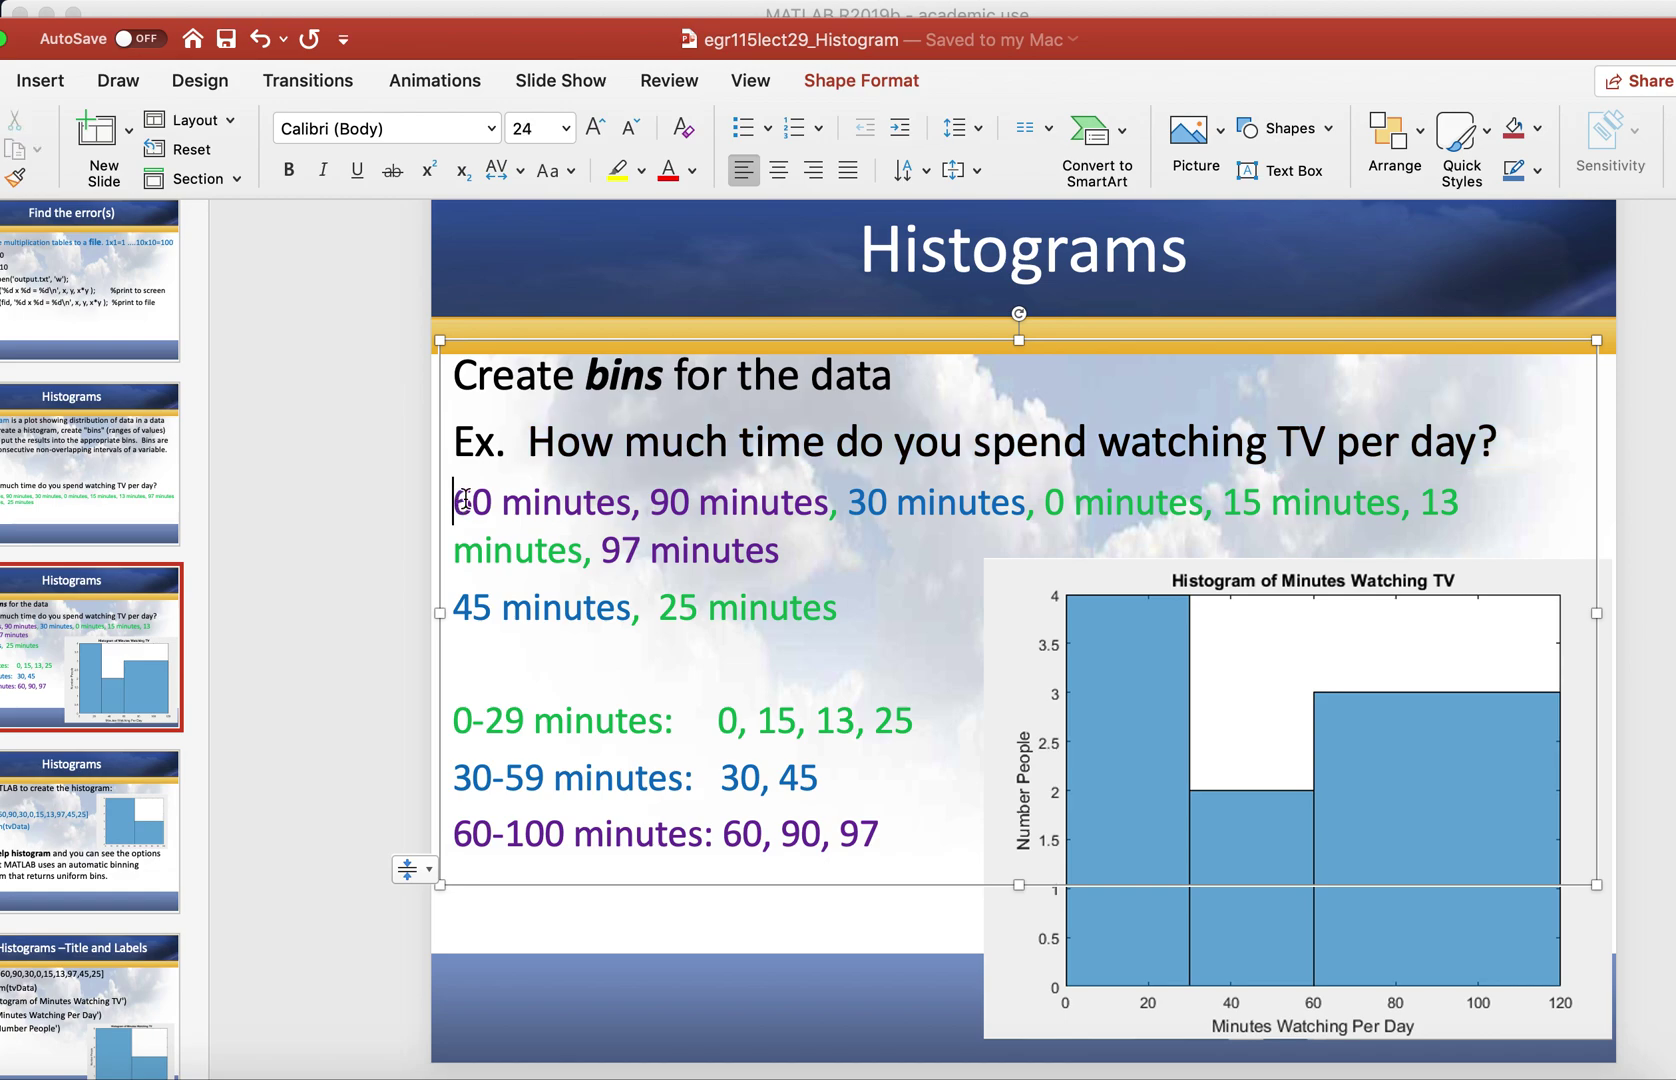
pyautogui.moveTo(465, 500); pyautogui.dragTo(850, 607)
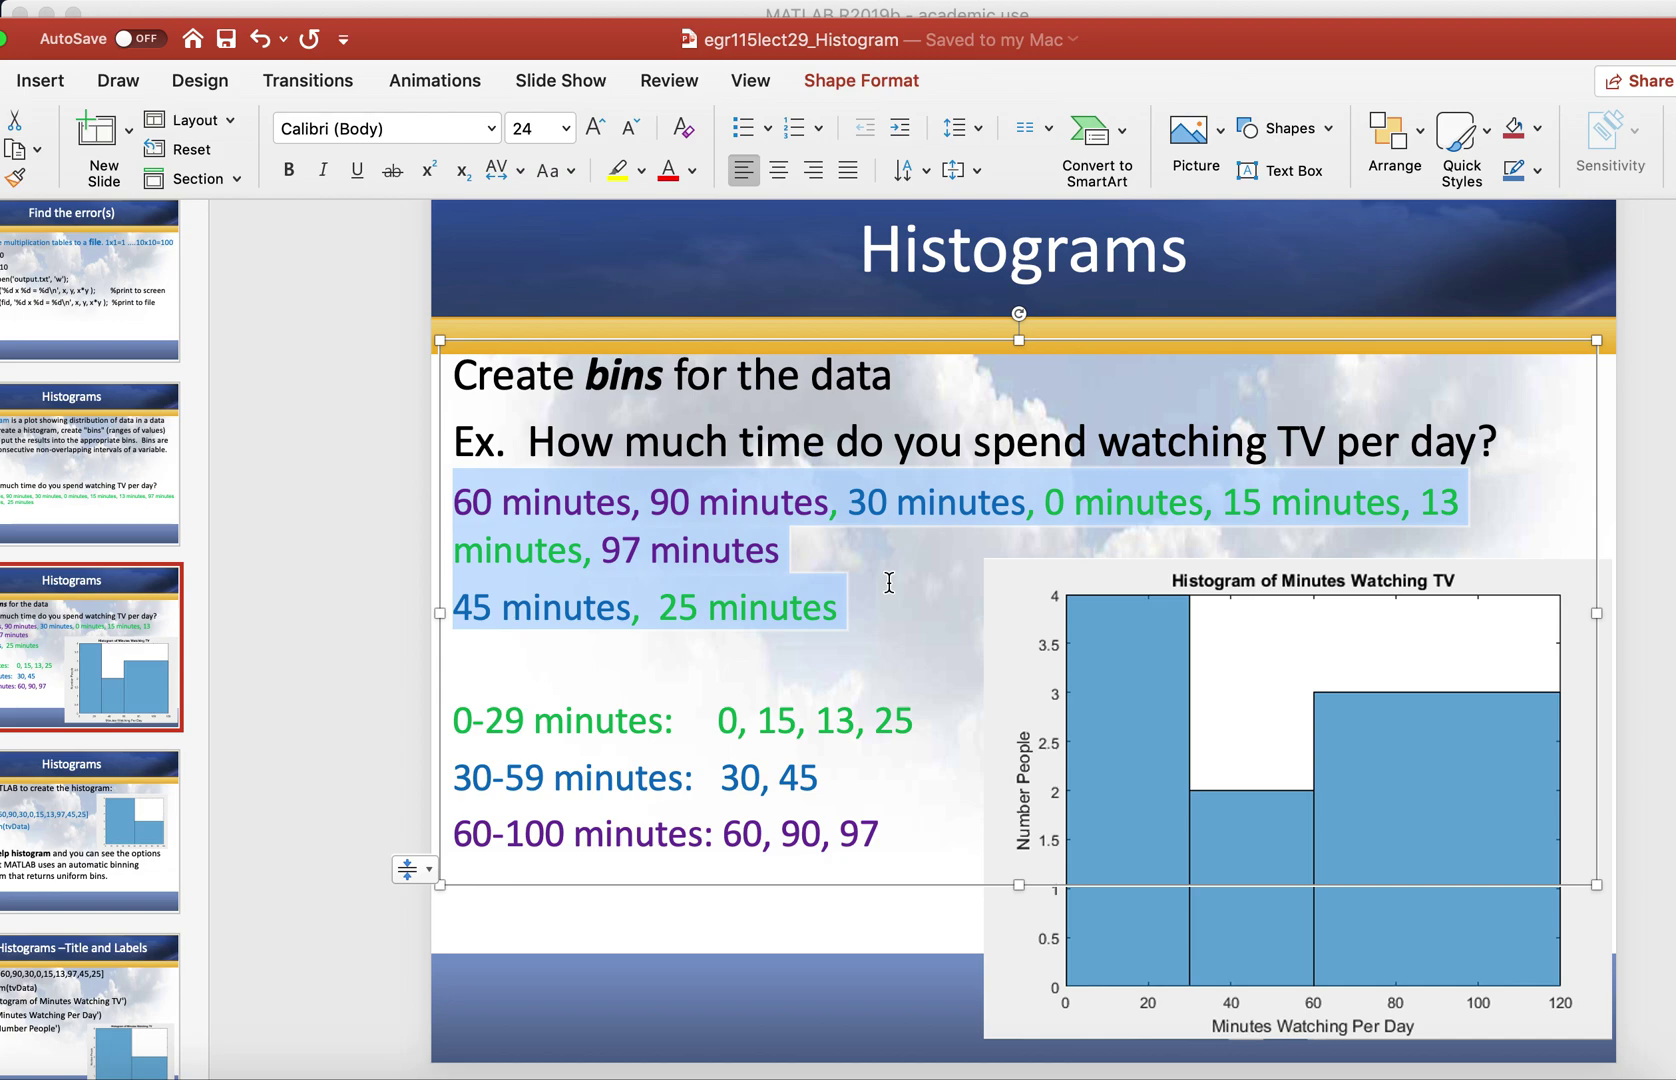
pyautogui.click(840, 648)
pyautogui.moveTo(452, 722); pyautogui.dragTo(932, 724)
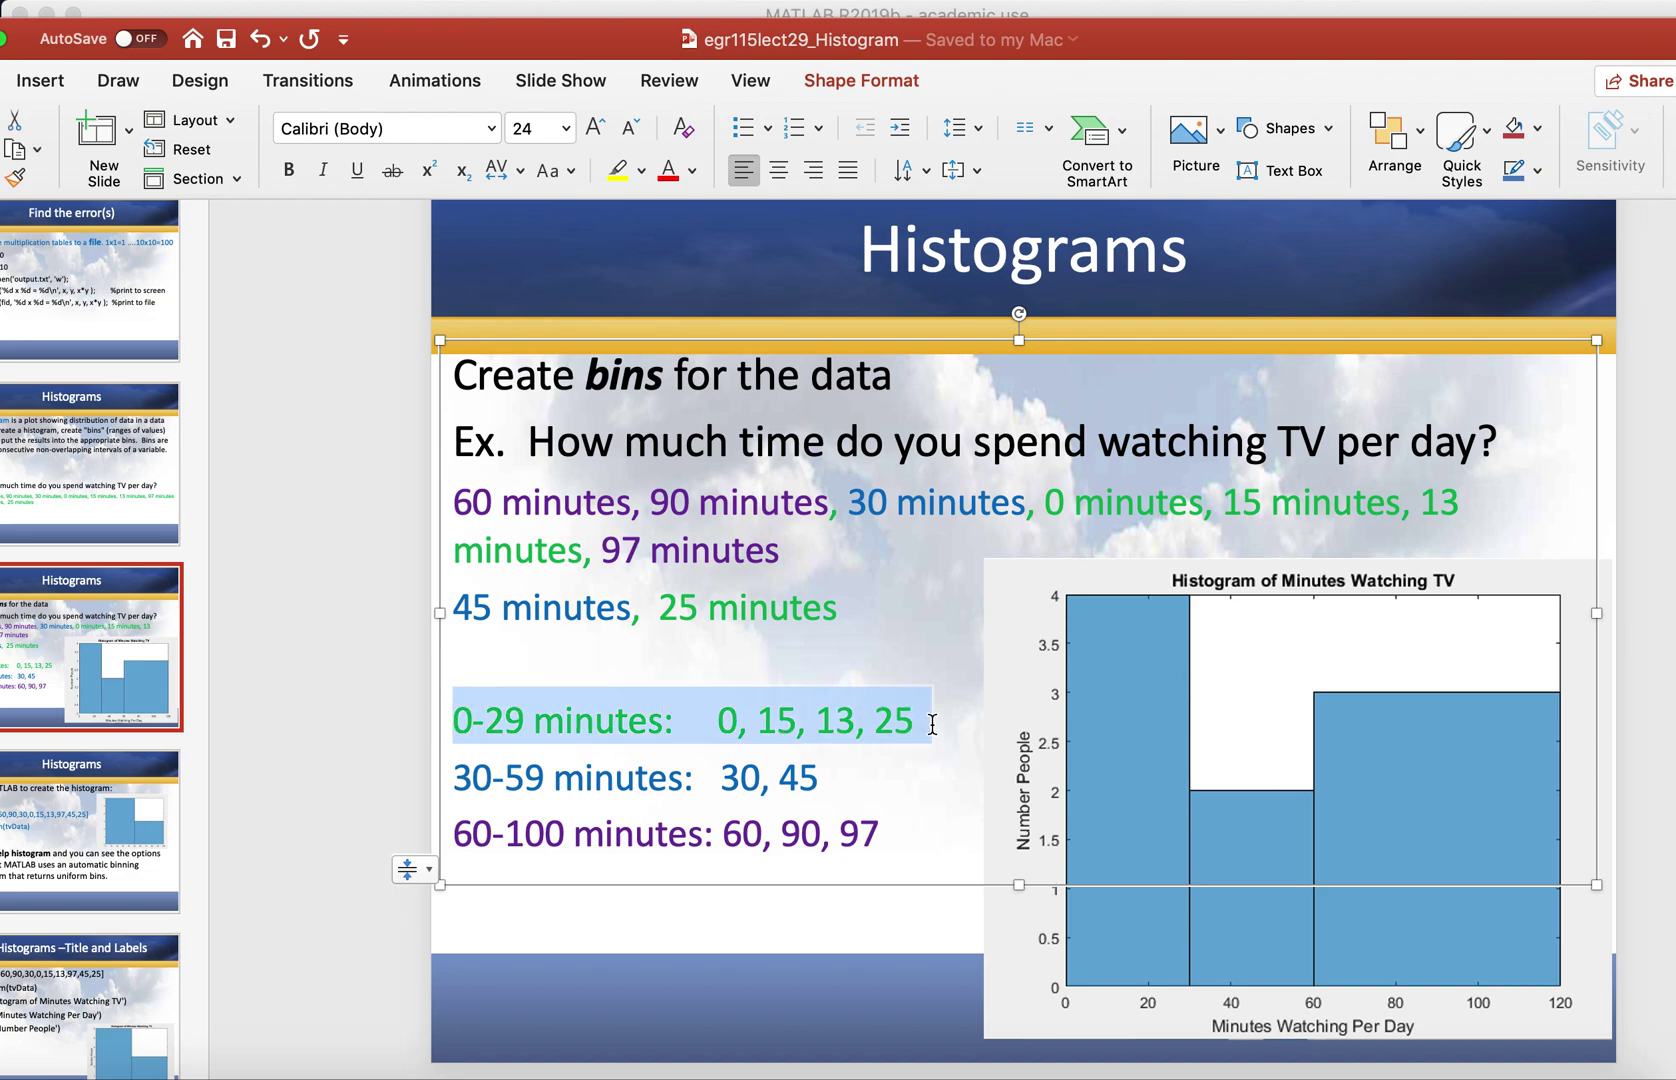
pyautogui.moveTo(454, 778); pyautogui.dragTo(912, 781)
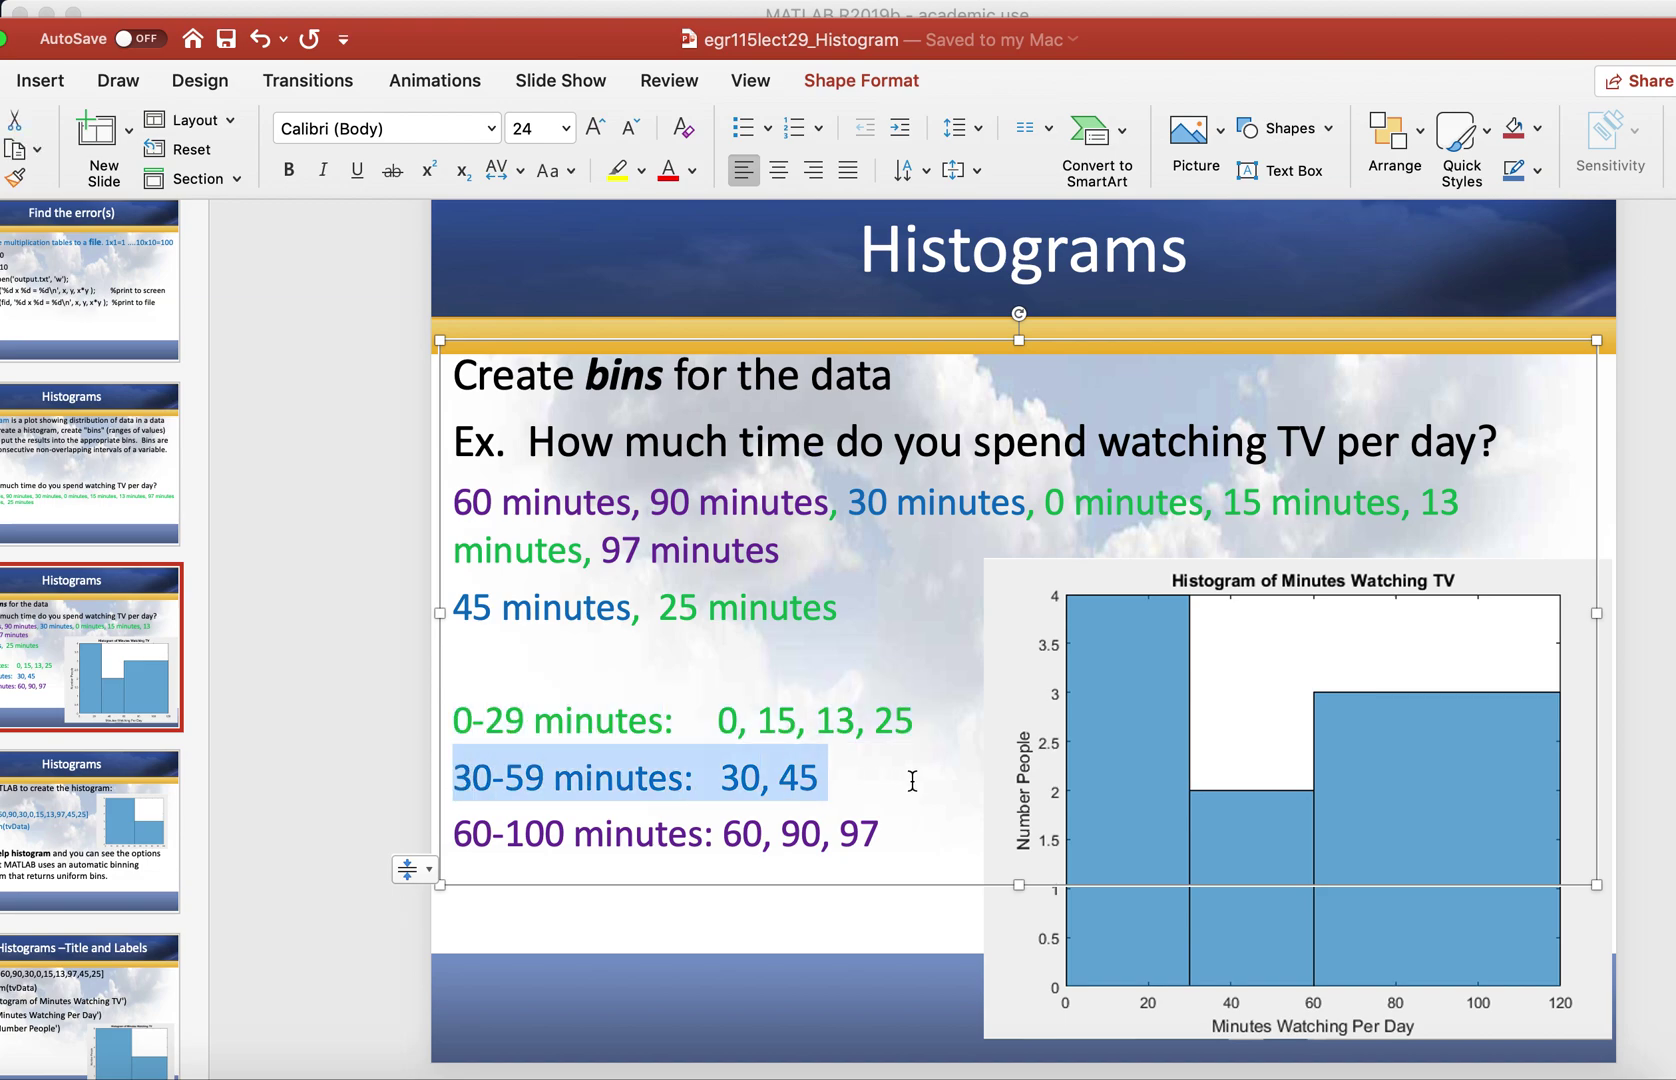
pyautogui.moveTo(453, 833); pyautogui.dragTo(894, 841)
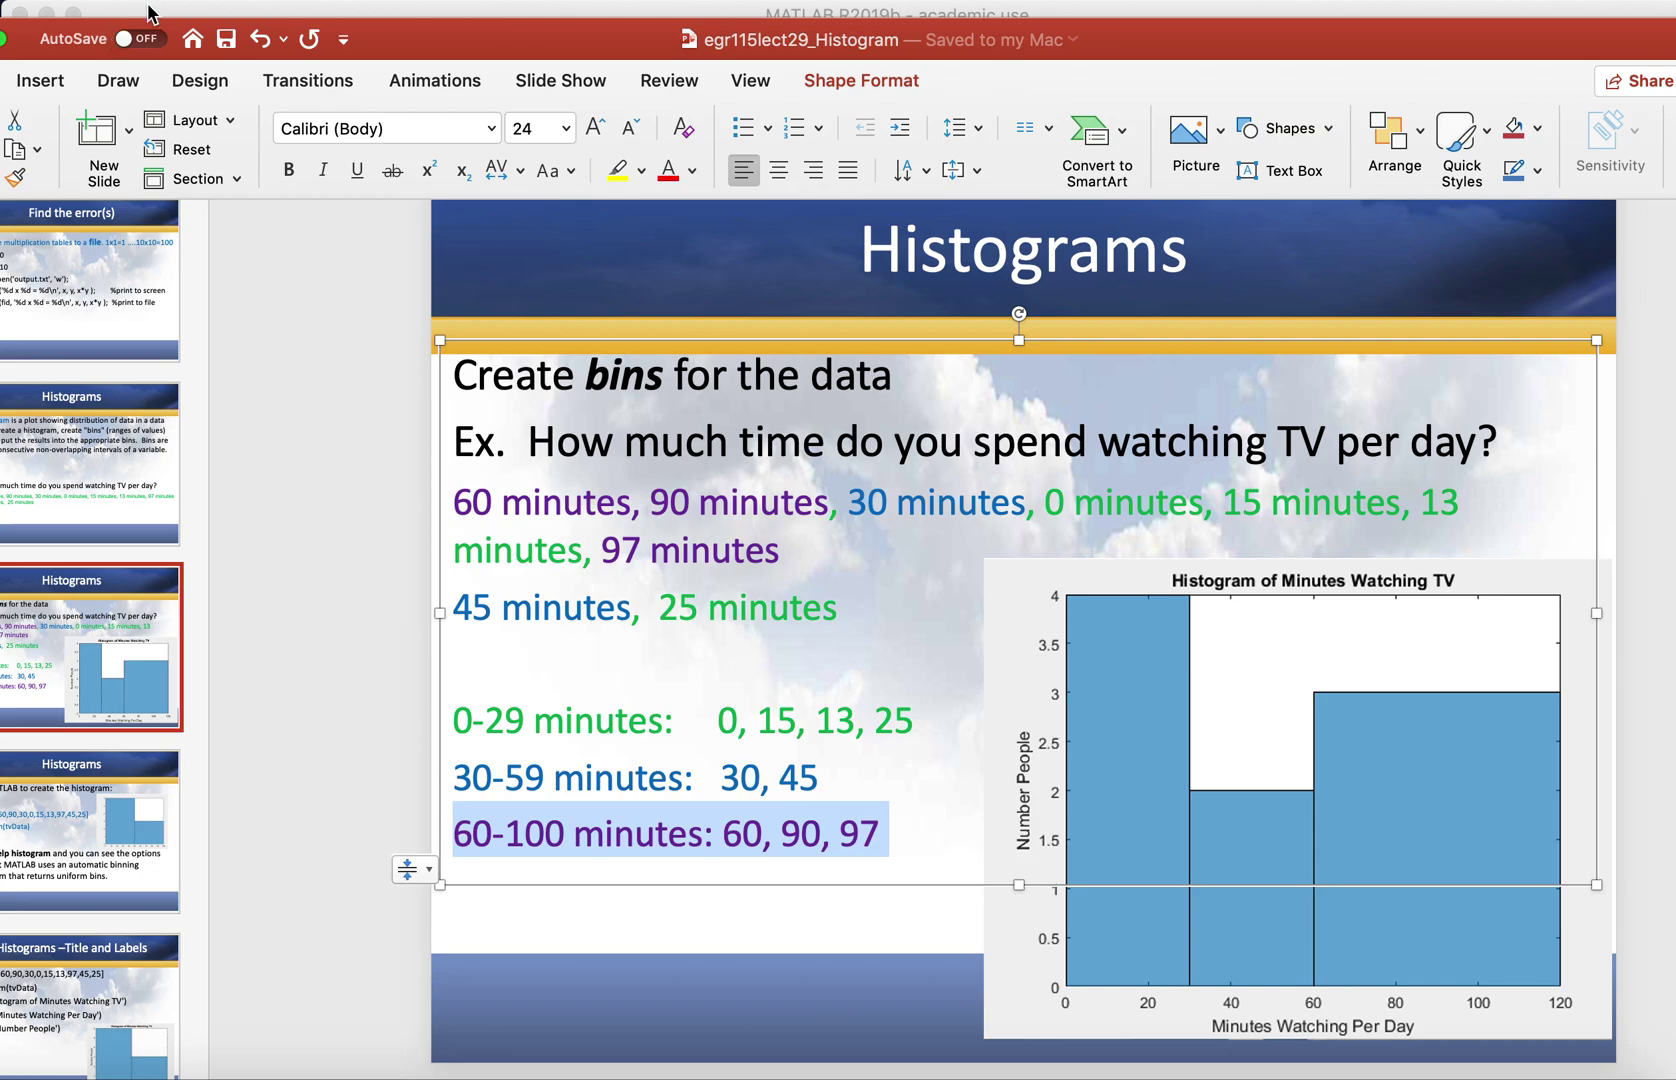
# Go to slide 4, select its two MATLAB code lines, and minimize PowerPoint
pyautogui.click(30, 828)
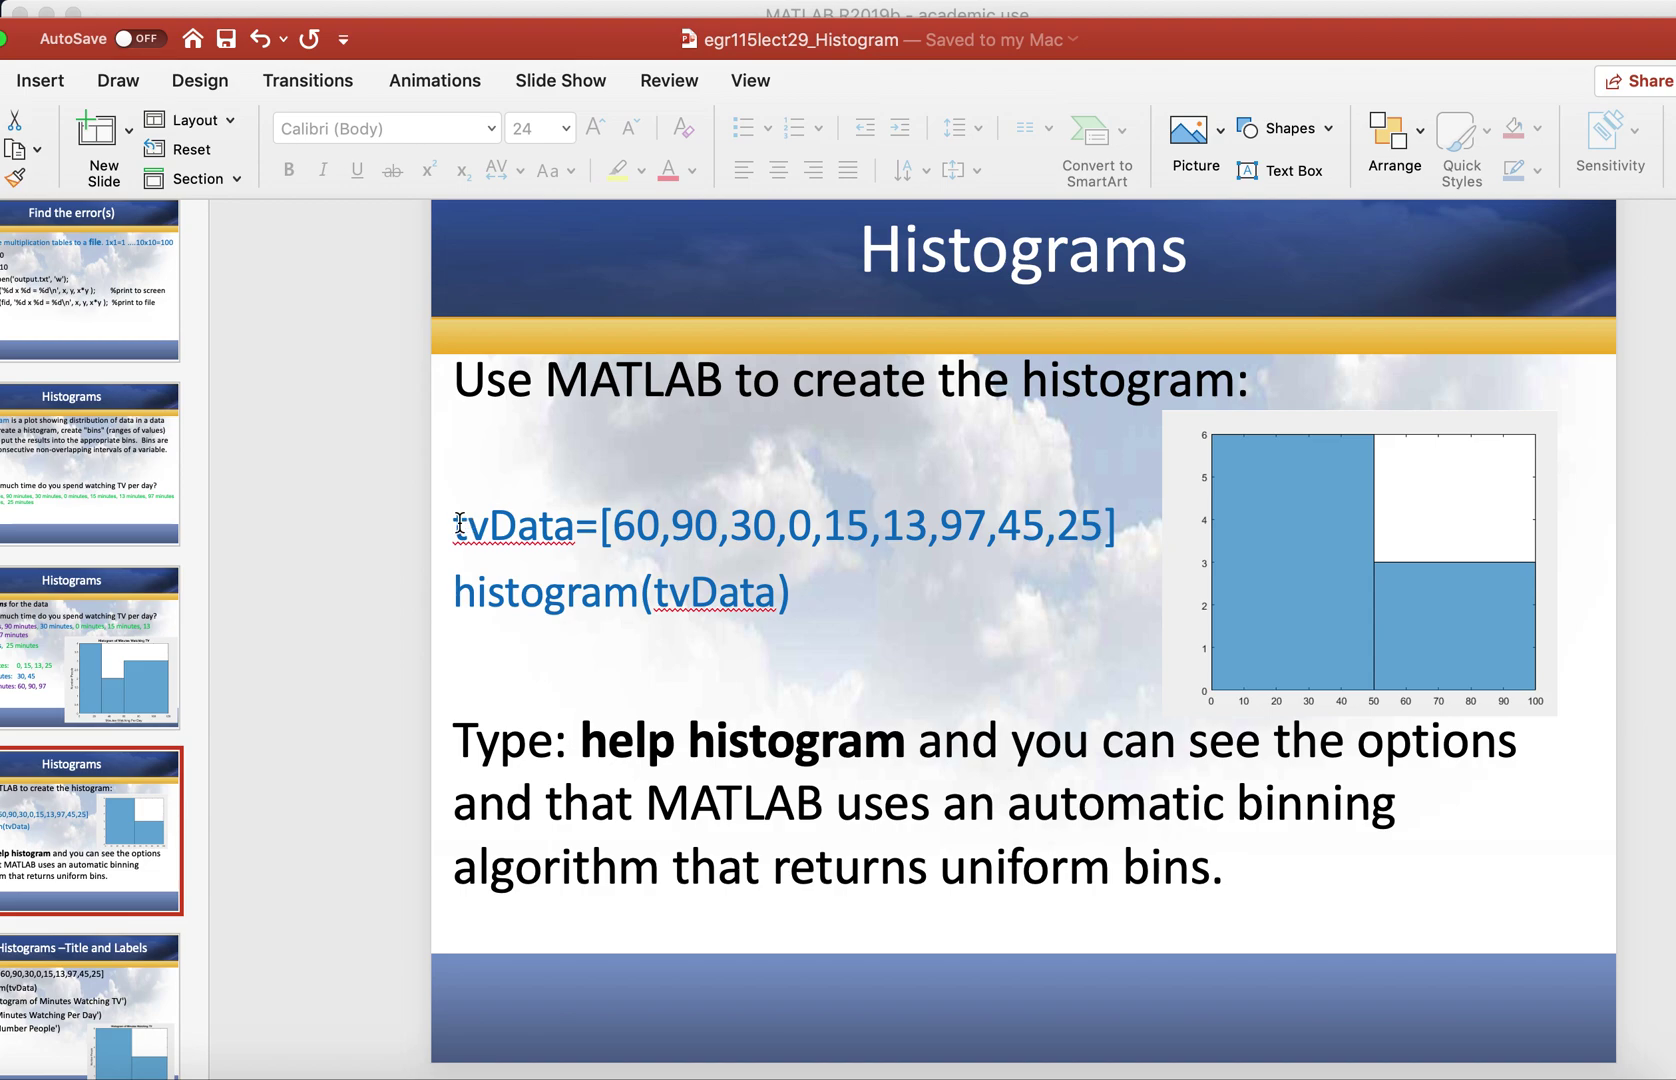
pyautogui.moveTo(455, 522); pyautogui.dragTo(1130, 518)
pyautogui.press('super+c')
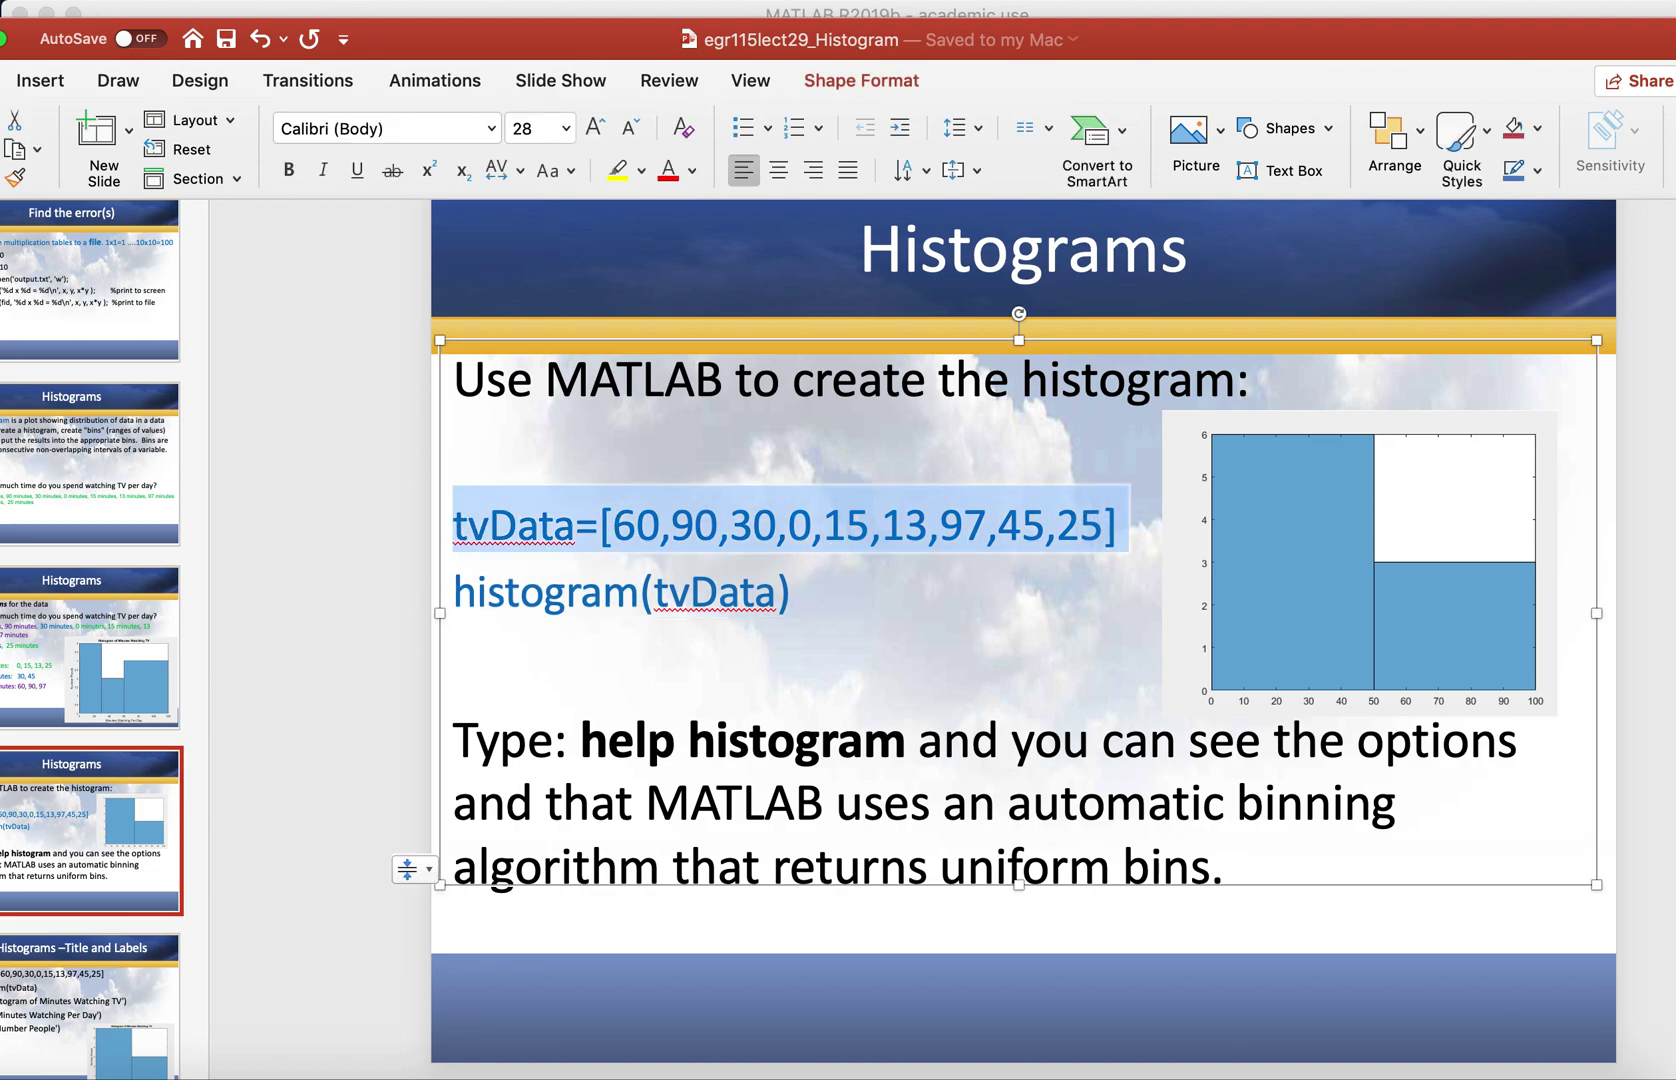
pyautogui.press('super+m')
# Define tvData=[60,90,30,0,15,13,97,45,25] at the MATLAB prompt
pyautogui.click(350, 568)
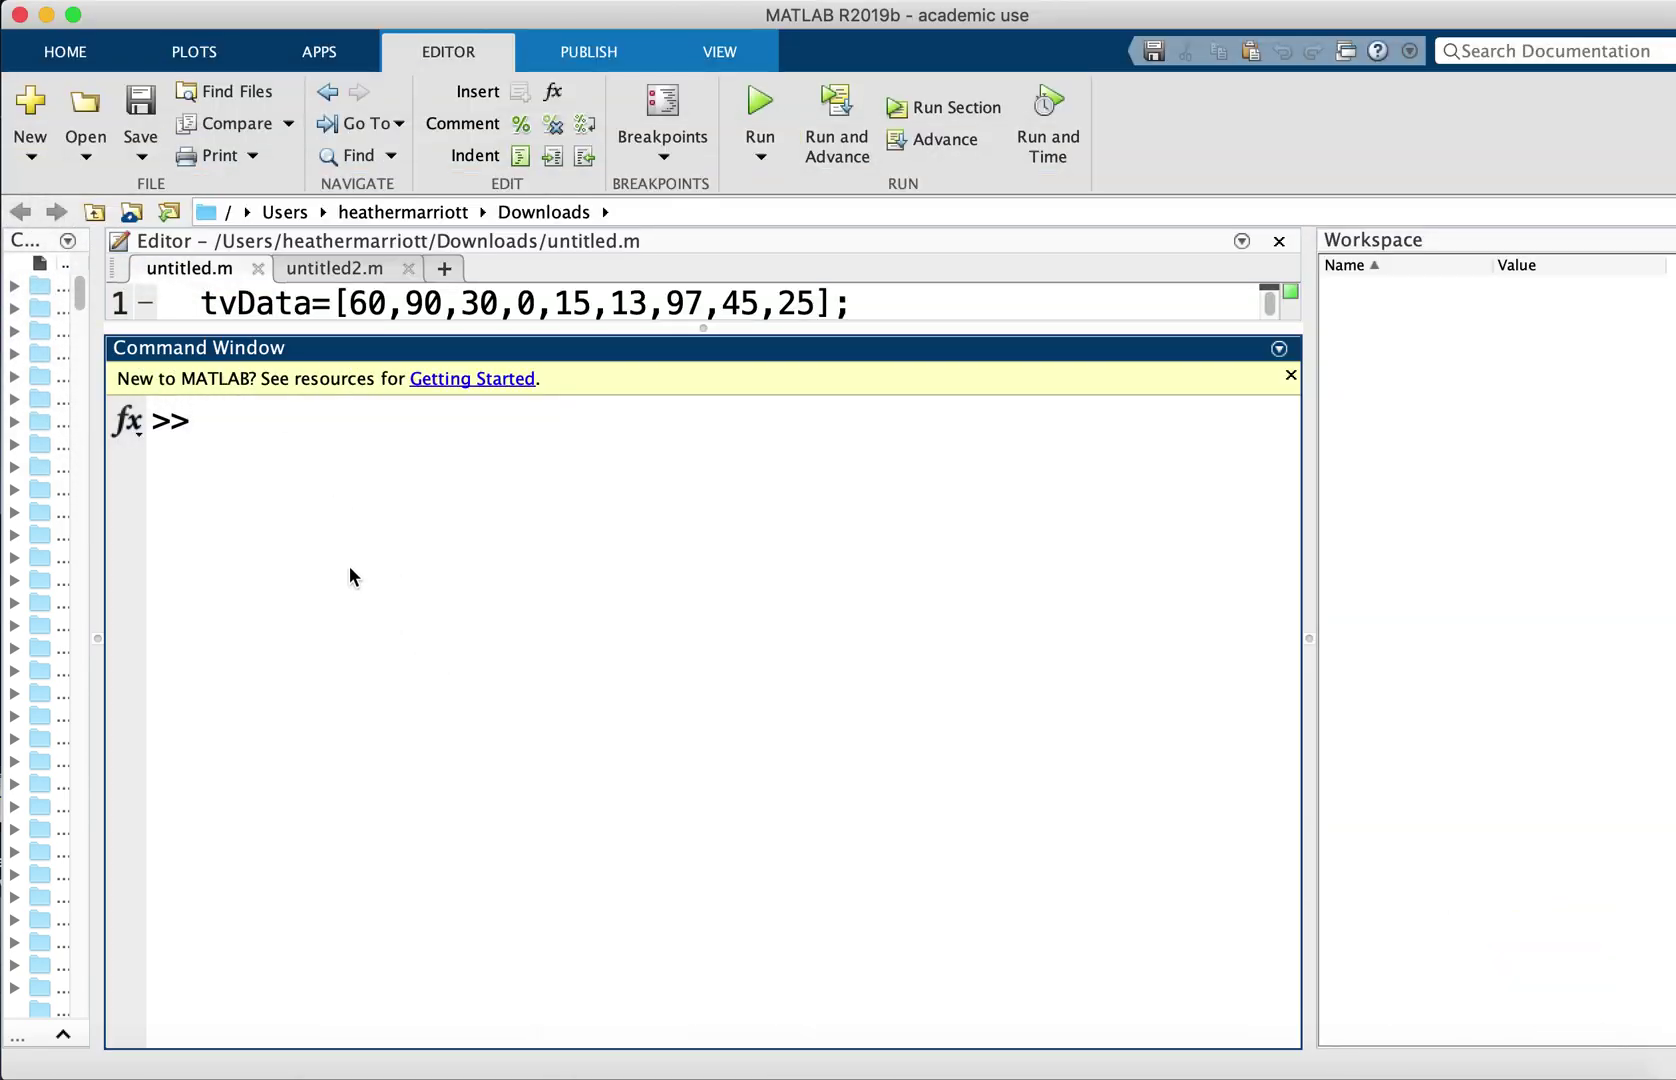
pyautogui.press('super+v')
pyautogui.press('Return')
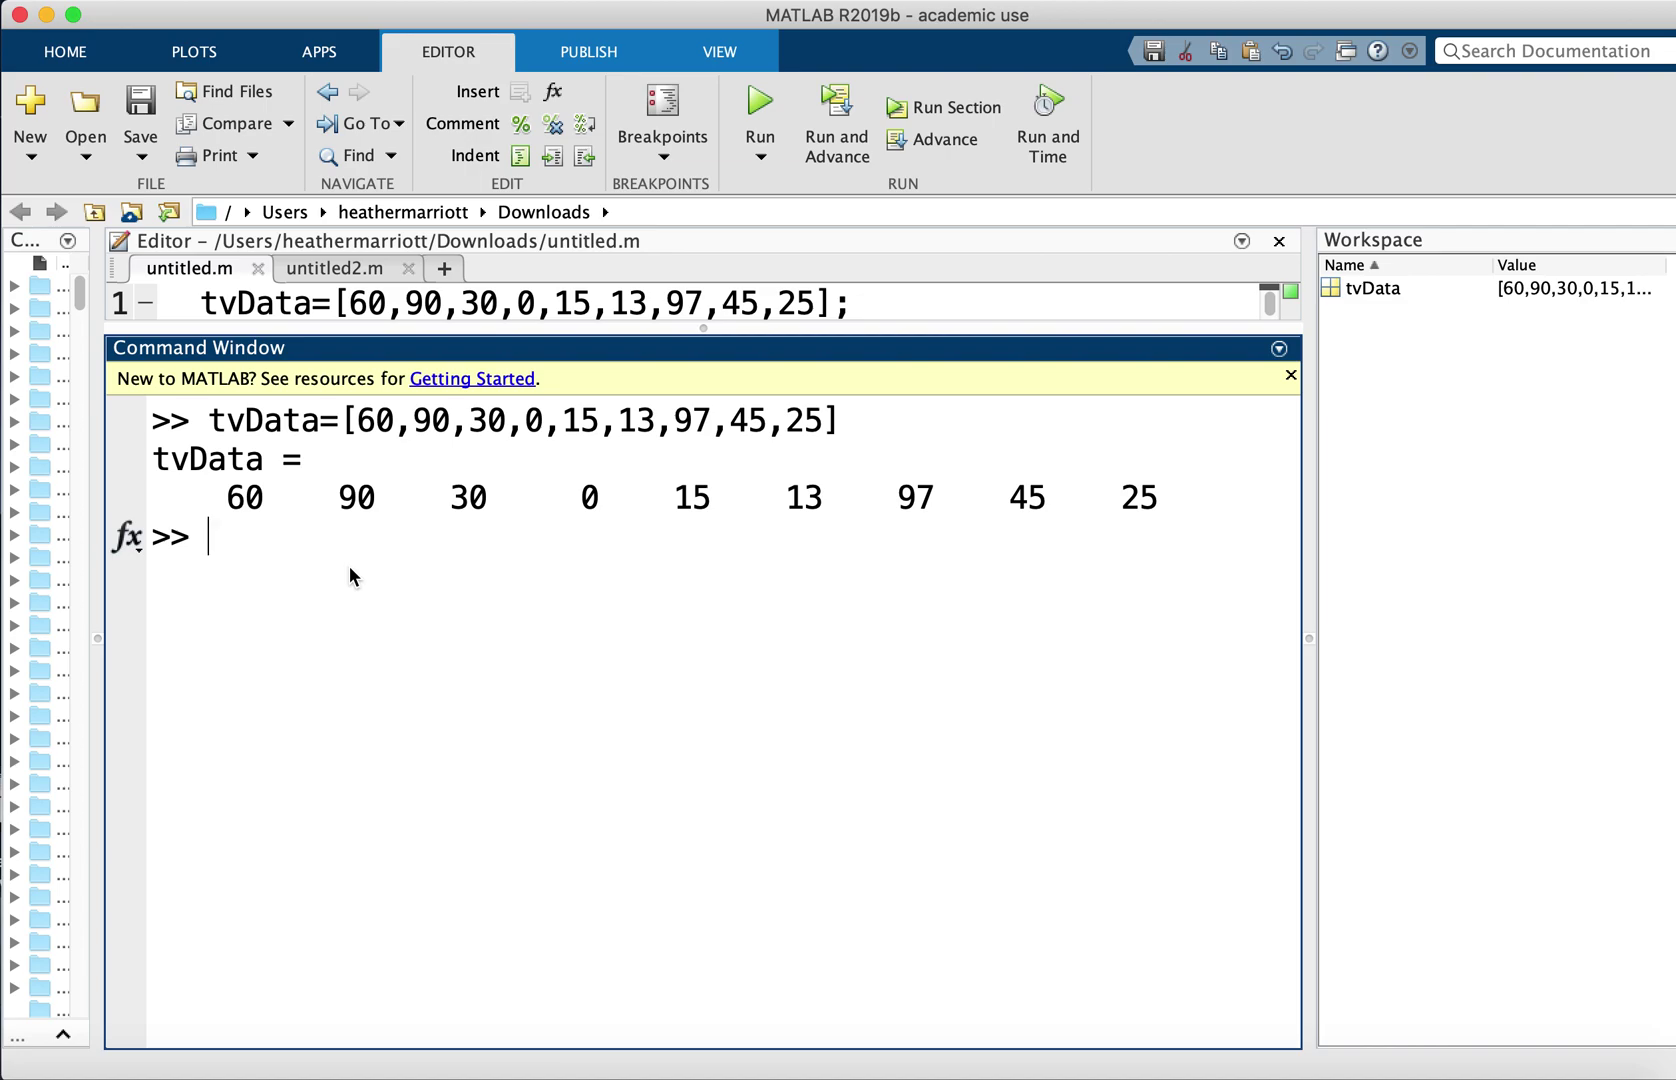
# Display and scroll the help text for histogram, then enter histogram(tvData) at the prompt
pyautogui.write('help histo')
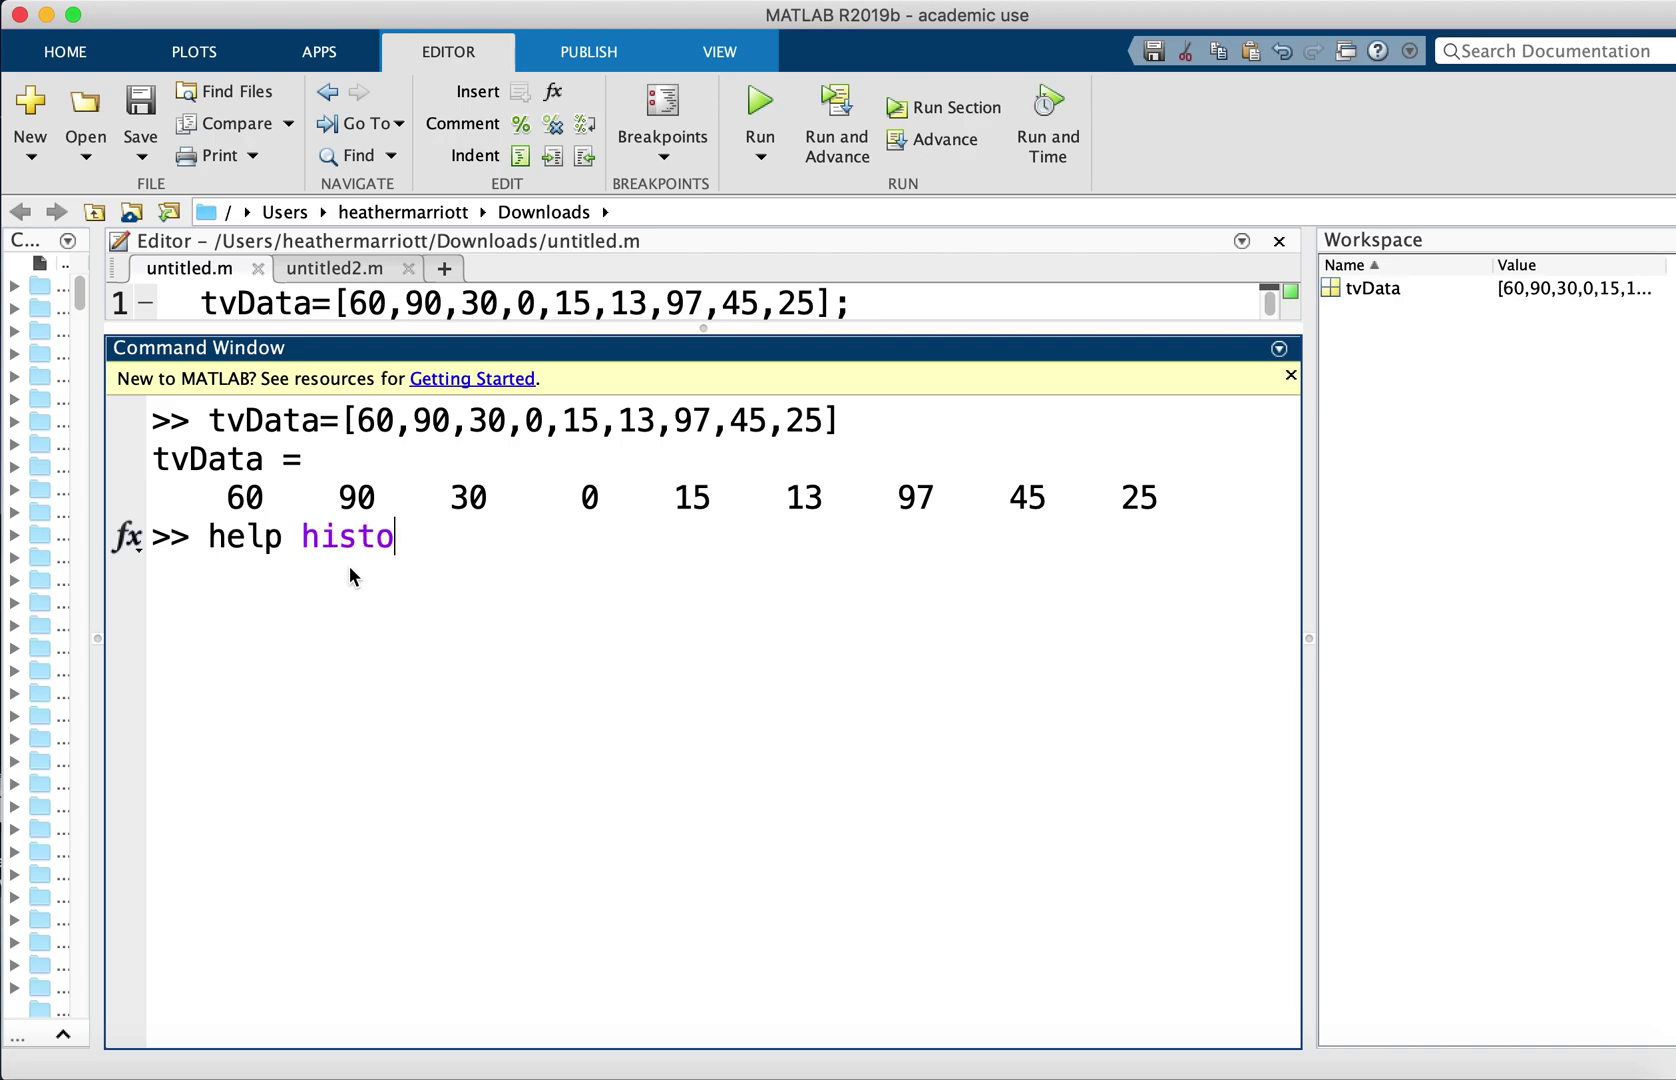
pyautogui.write('gram')
pyautogui.press('Return')
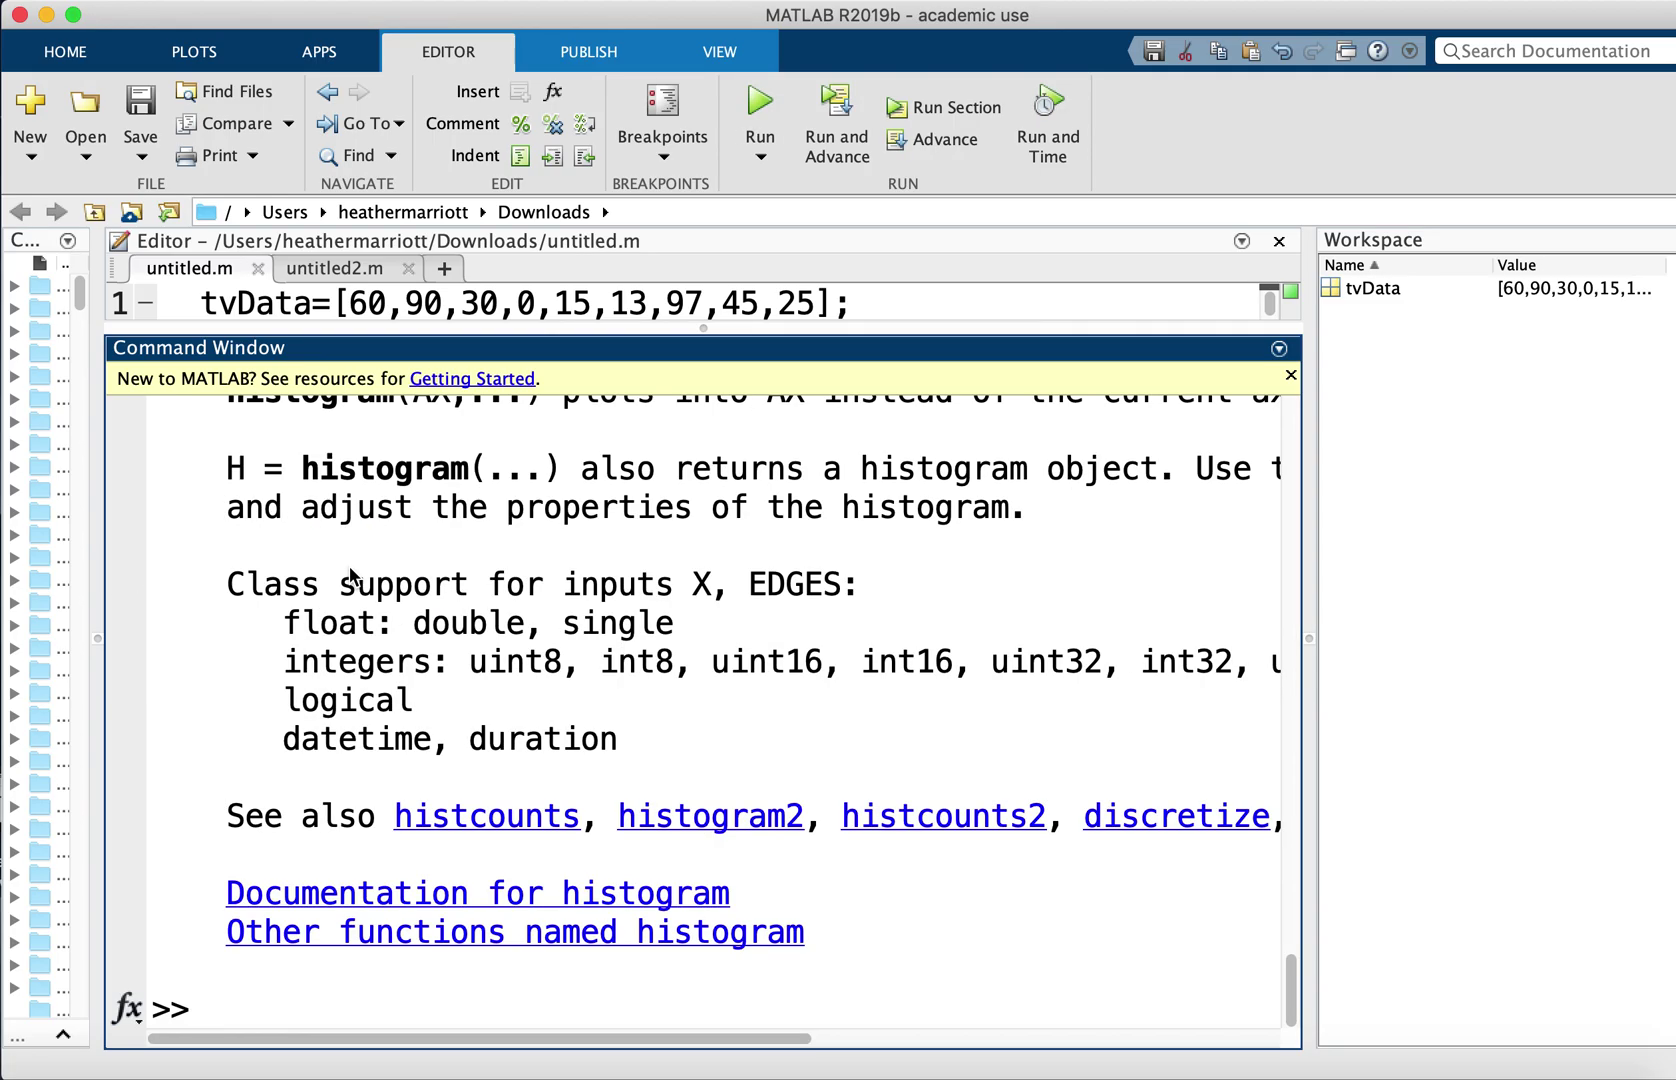
pyautogui.scroll(10, 350, 575)
pyautogui.scroll(15, 350, 575)
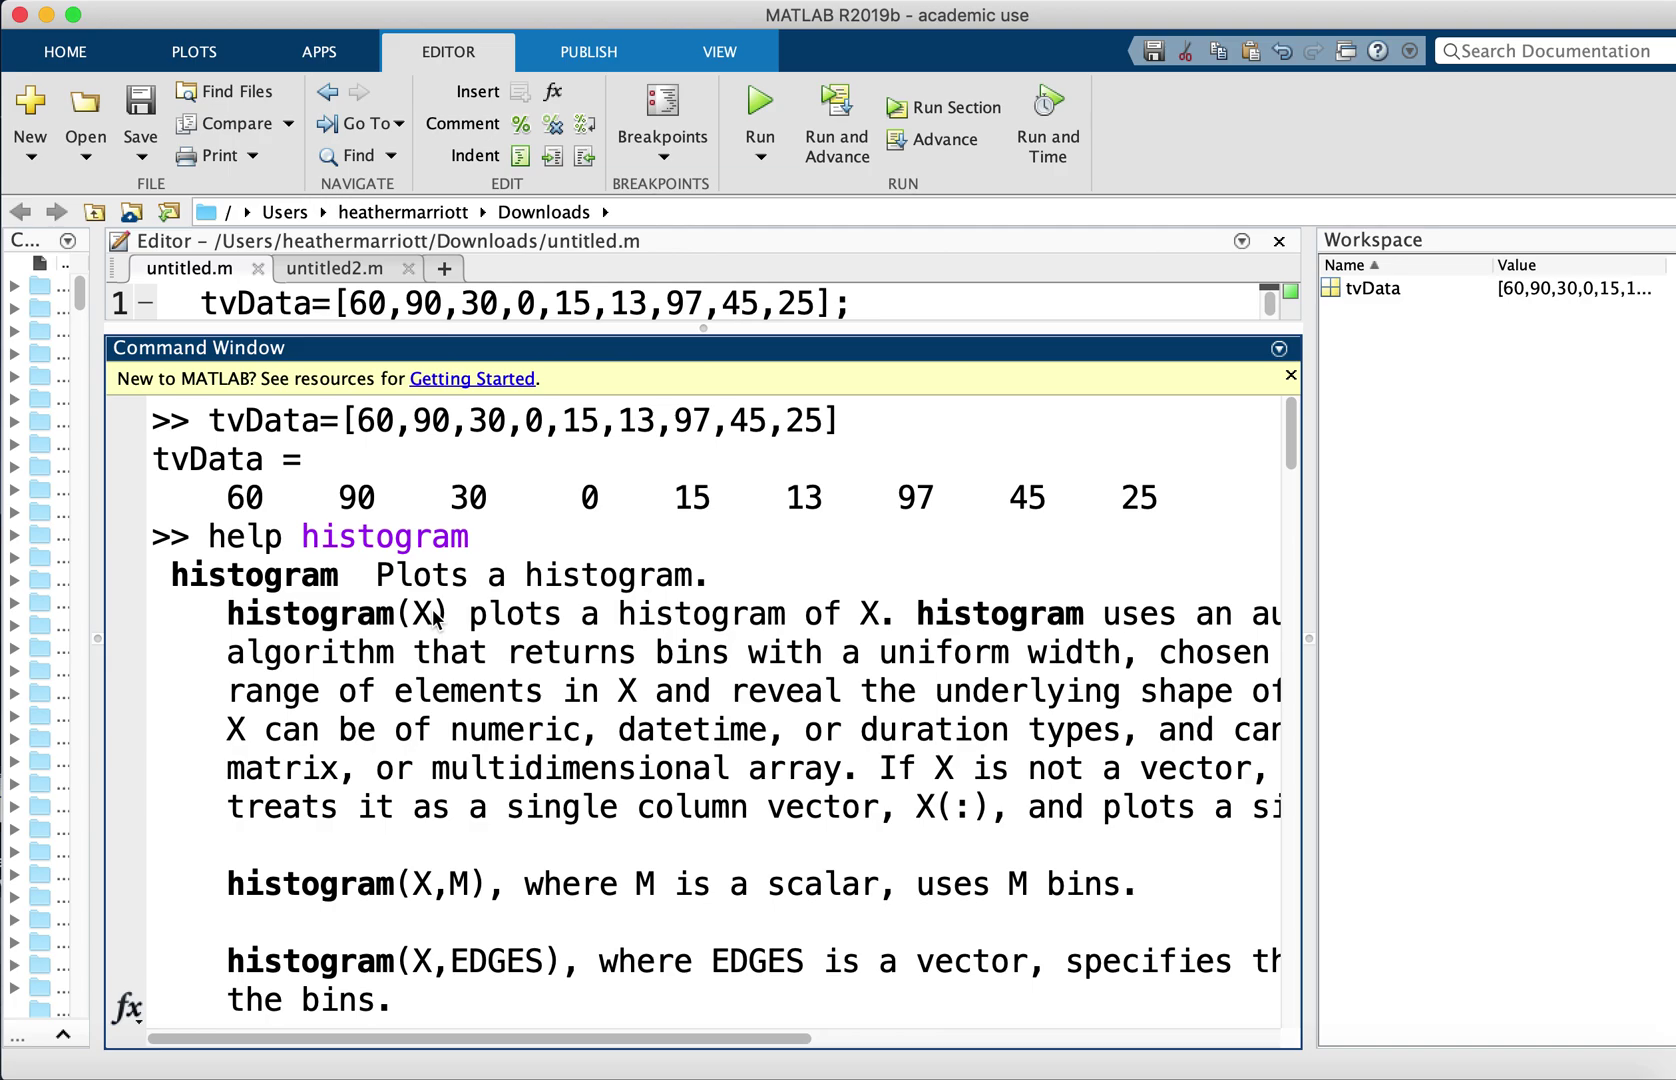
pyautogui.write('h')
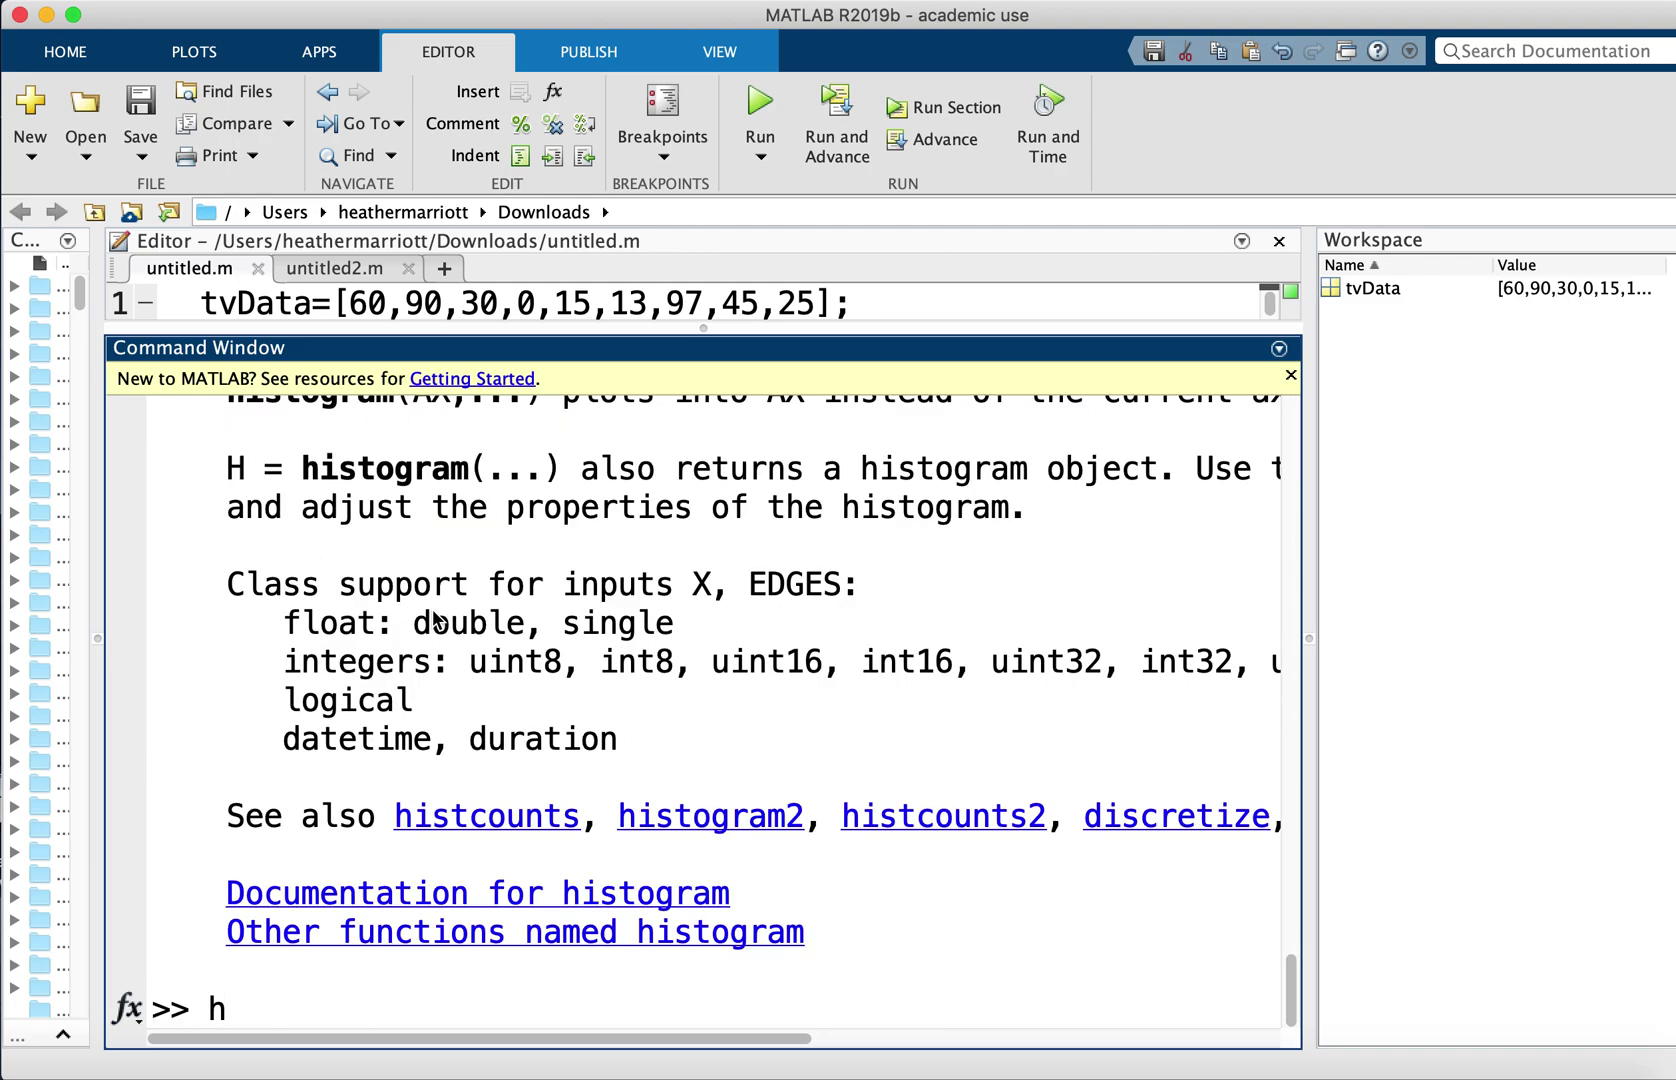
pyautogui.write('istogram')
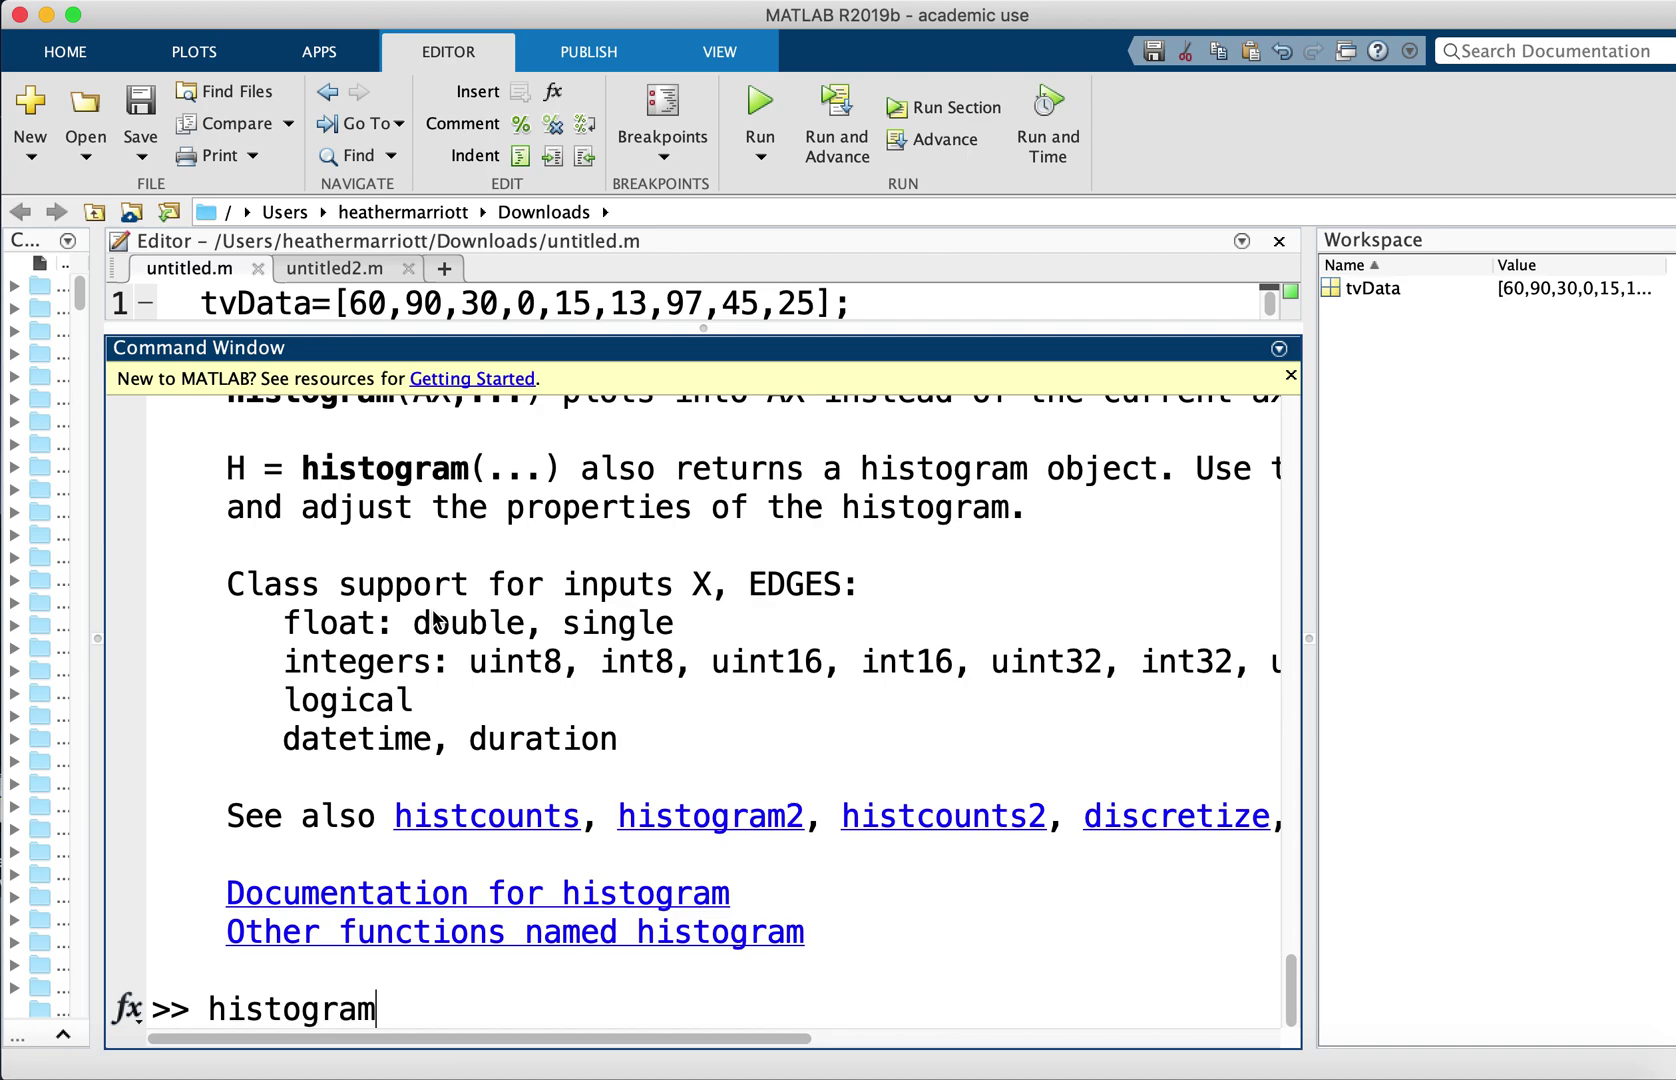
pyautogui.write('(tvData)')
# Run histogram(tvData) and inspect the two bins: 6 values in 0–50, 3 in 50–100
pyautogui.press('Return')
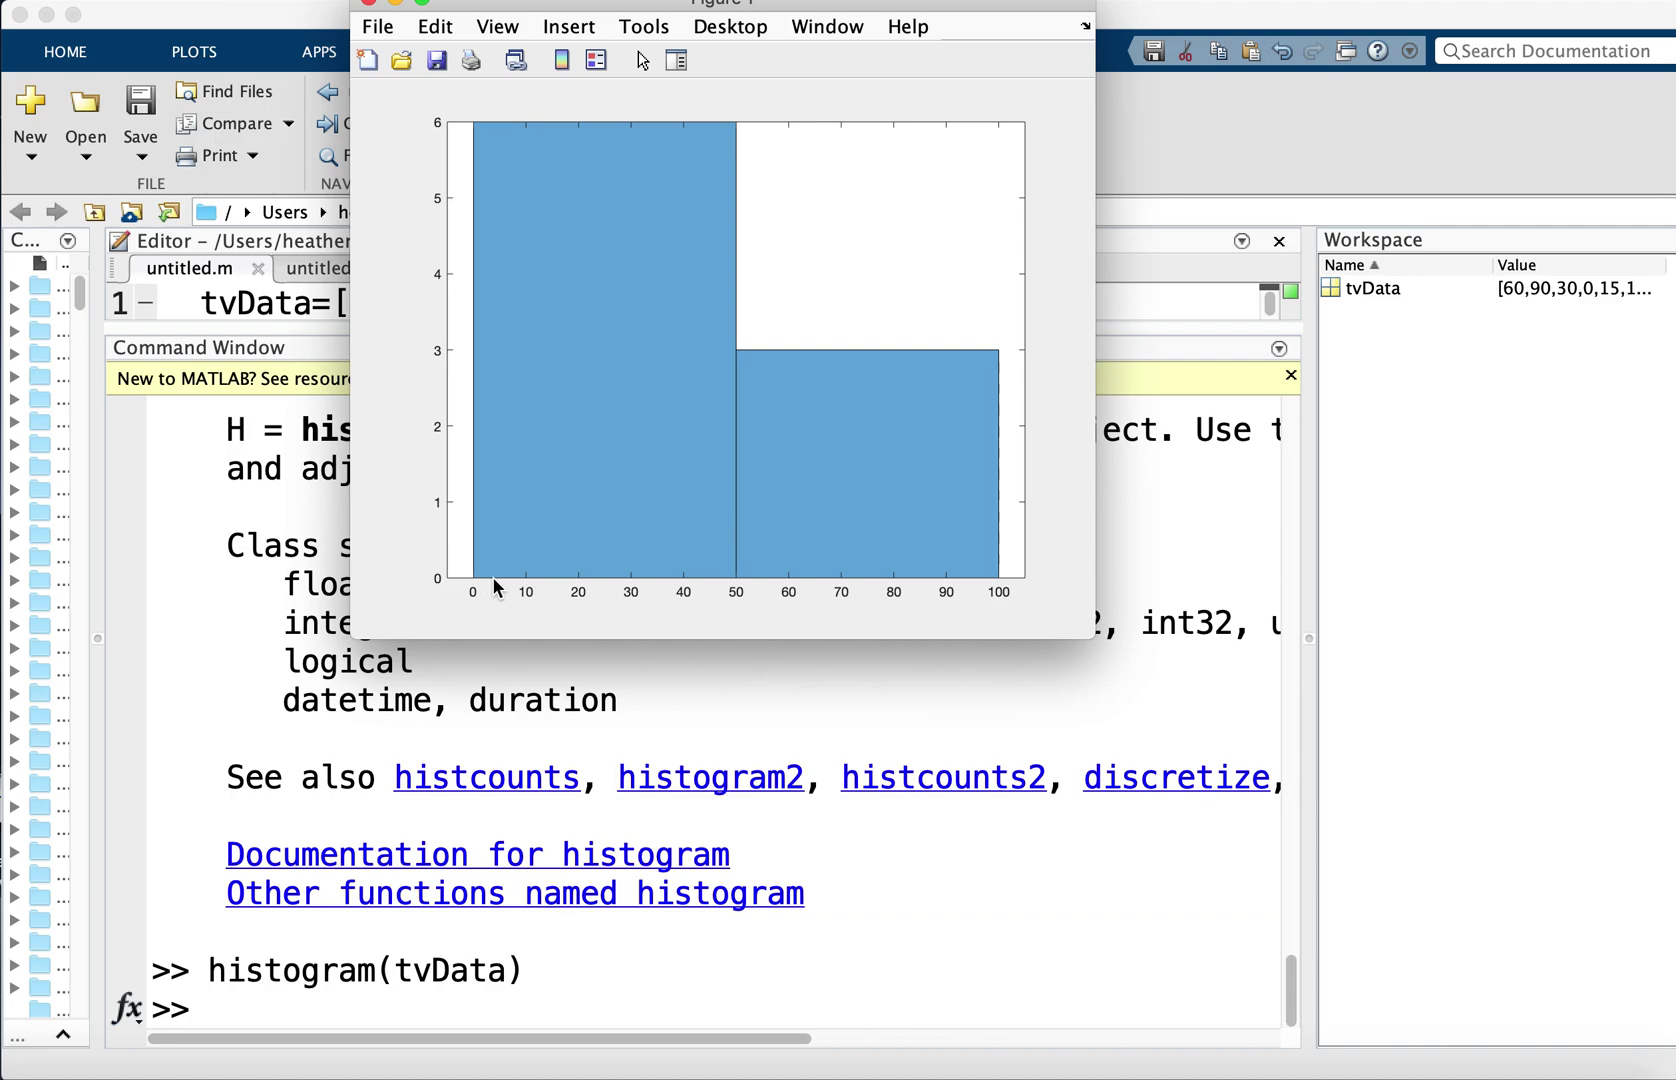
pyautogui.moveTo(466, 574)
pyautogui.moveTo(936, 571)
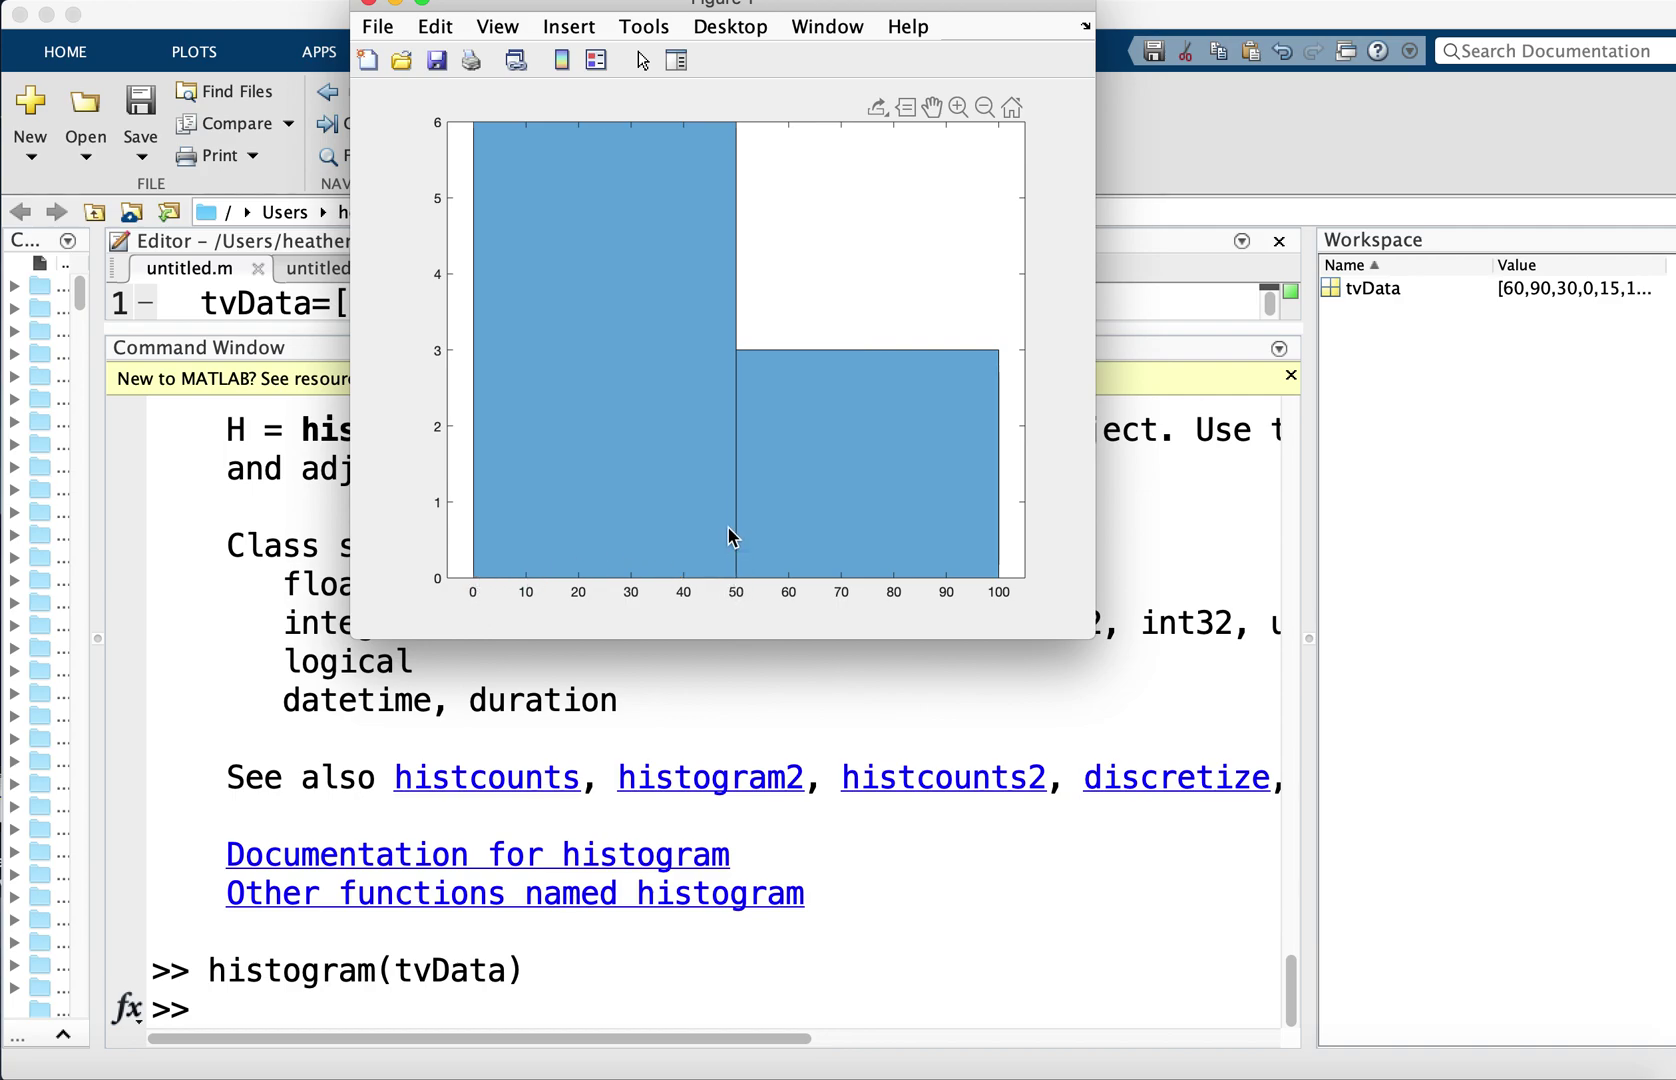
pyautogui.moveTo(731, 568)
# Print the nine tvData values in the Command Window
pyautogui.click(486, 1012)
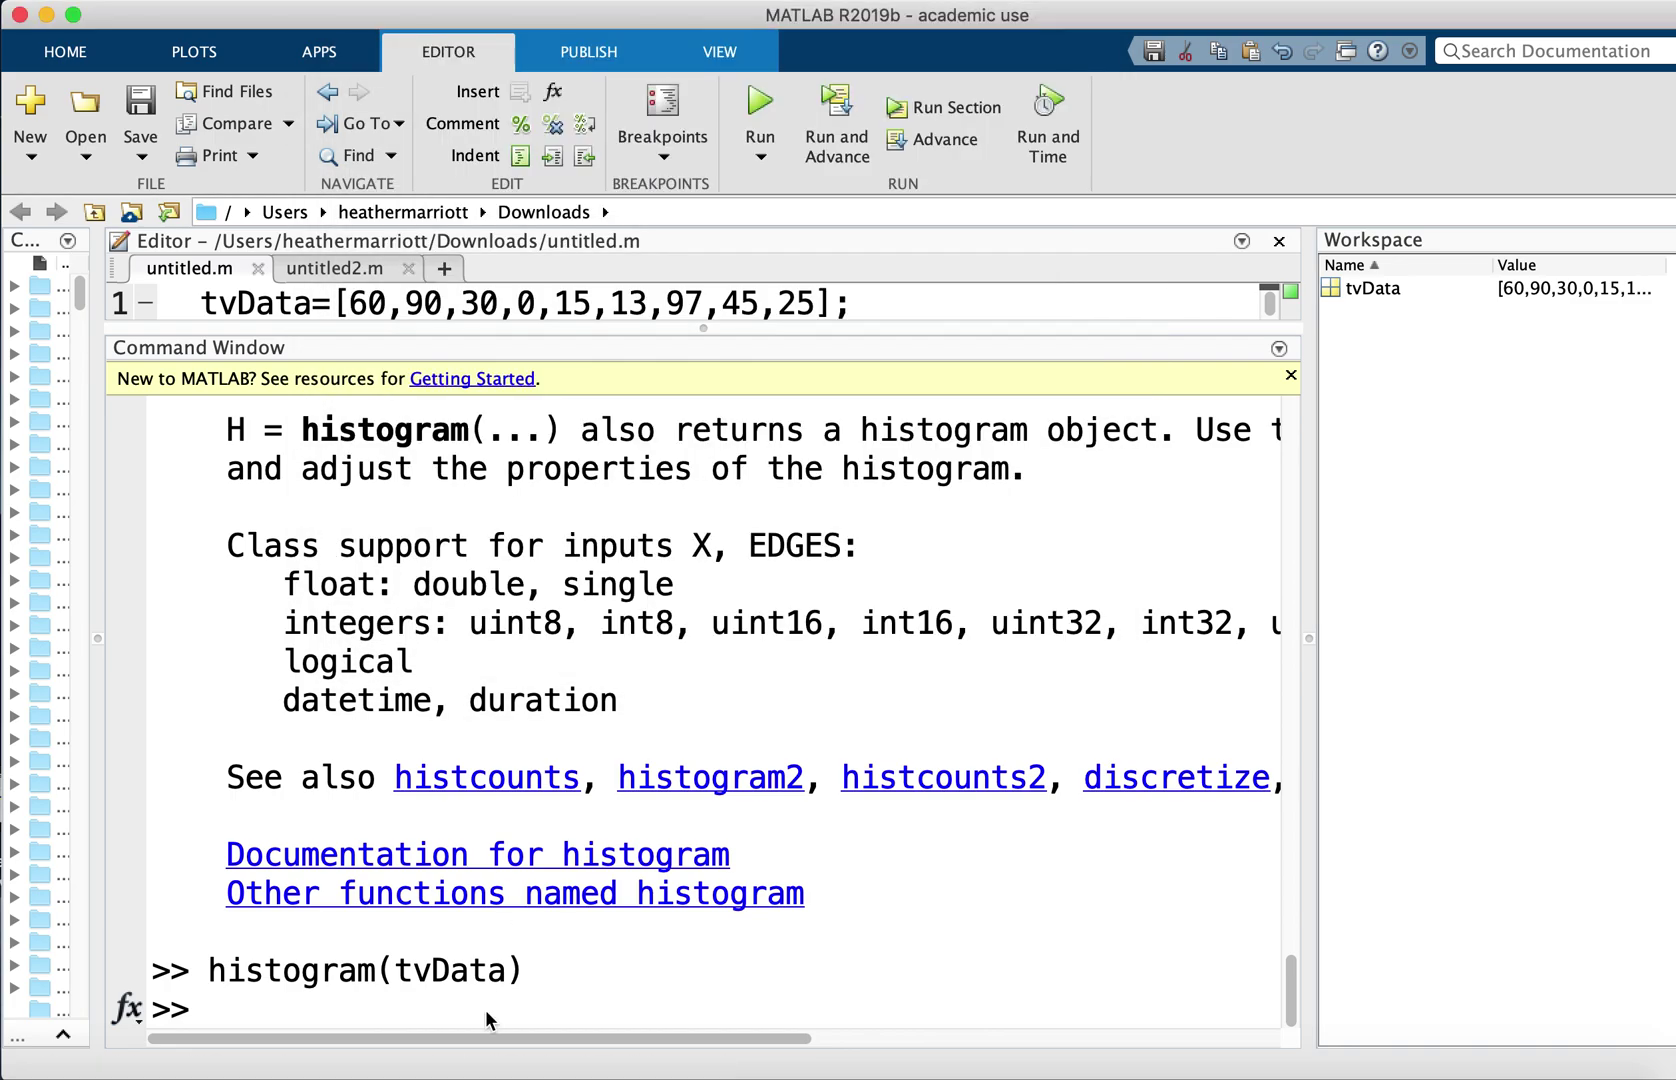
pyautogui.write('tvData')
pyautogui.press('Return')
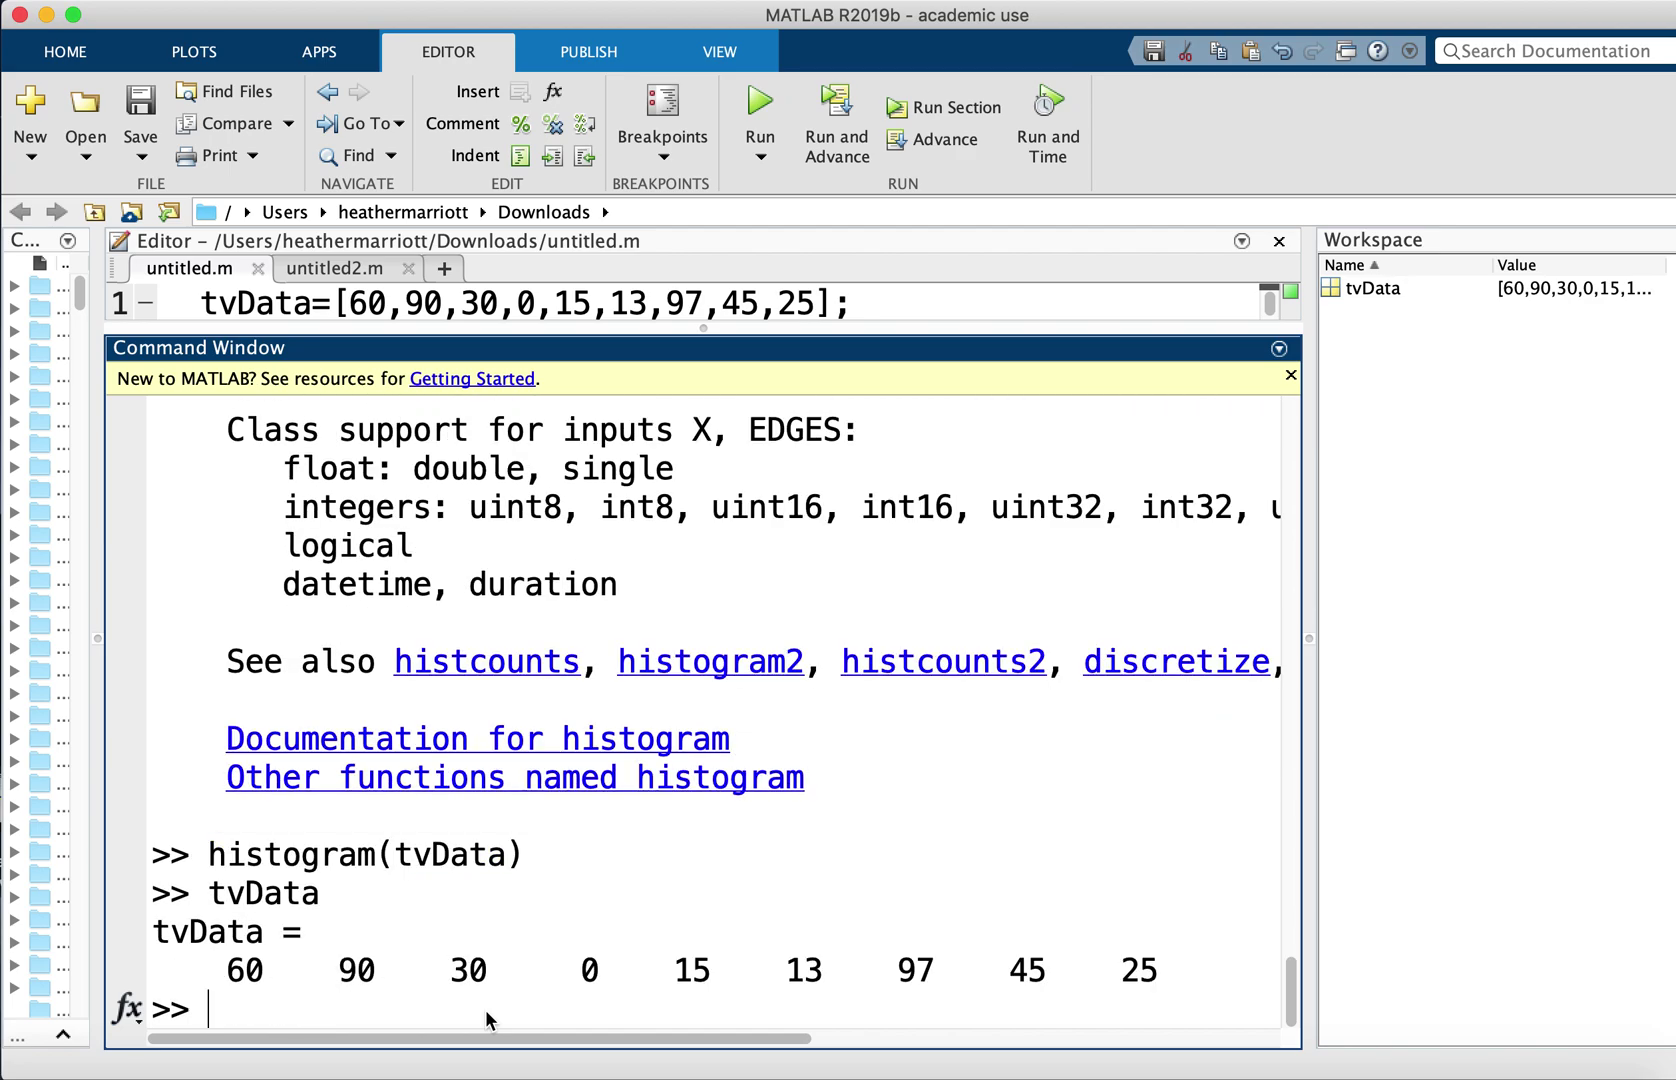
# Compare the histogram against the values, highlighting 60, 90 and 97 in the output
pyautogui.press('super+grave')
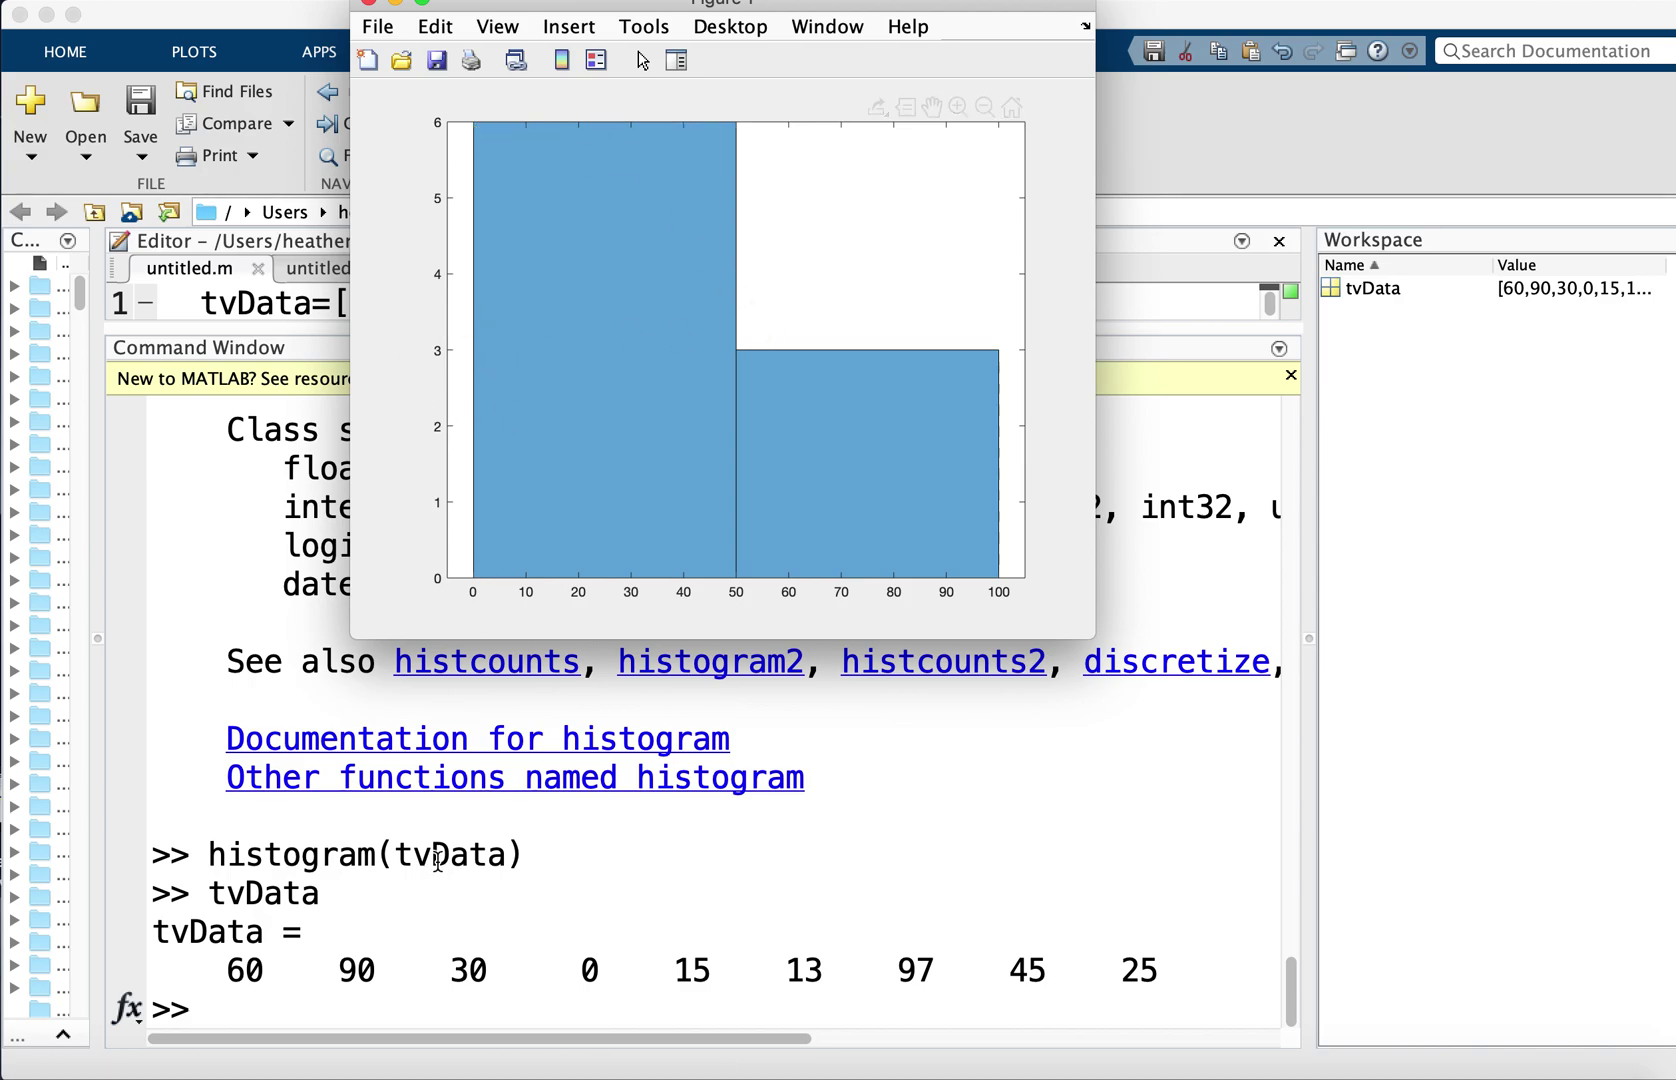
pyautogui.click(230, 968)
pyautogui.moveTo(230, 968); pyautogui.dragTo(358, 968)
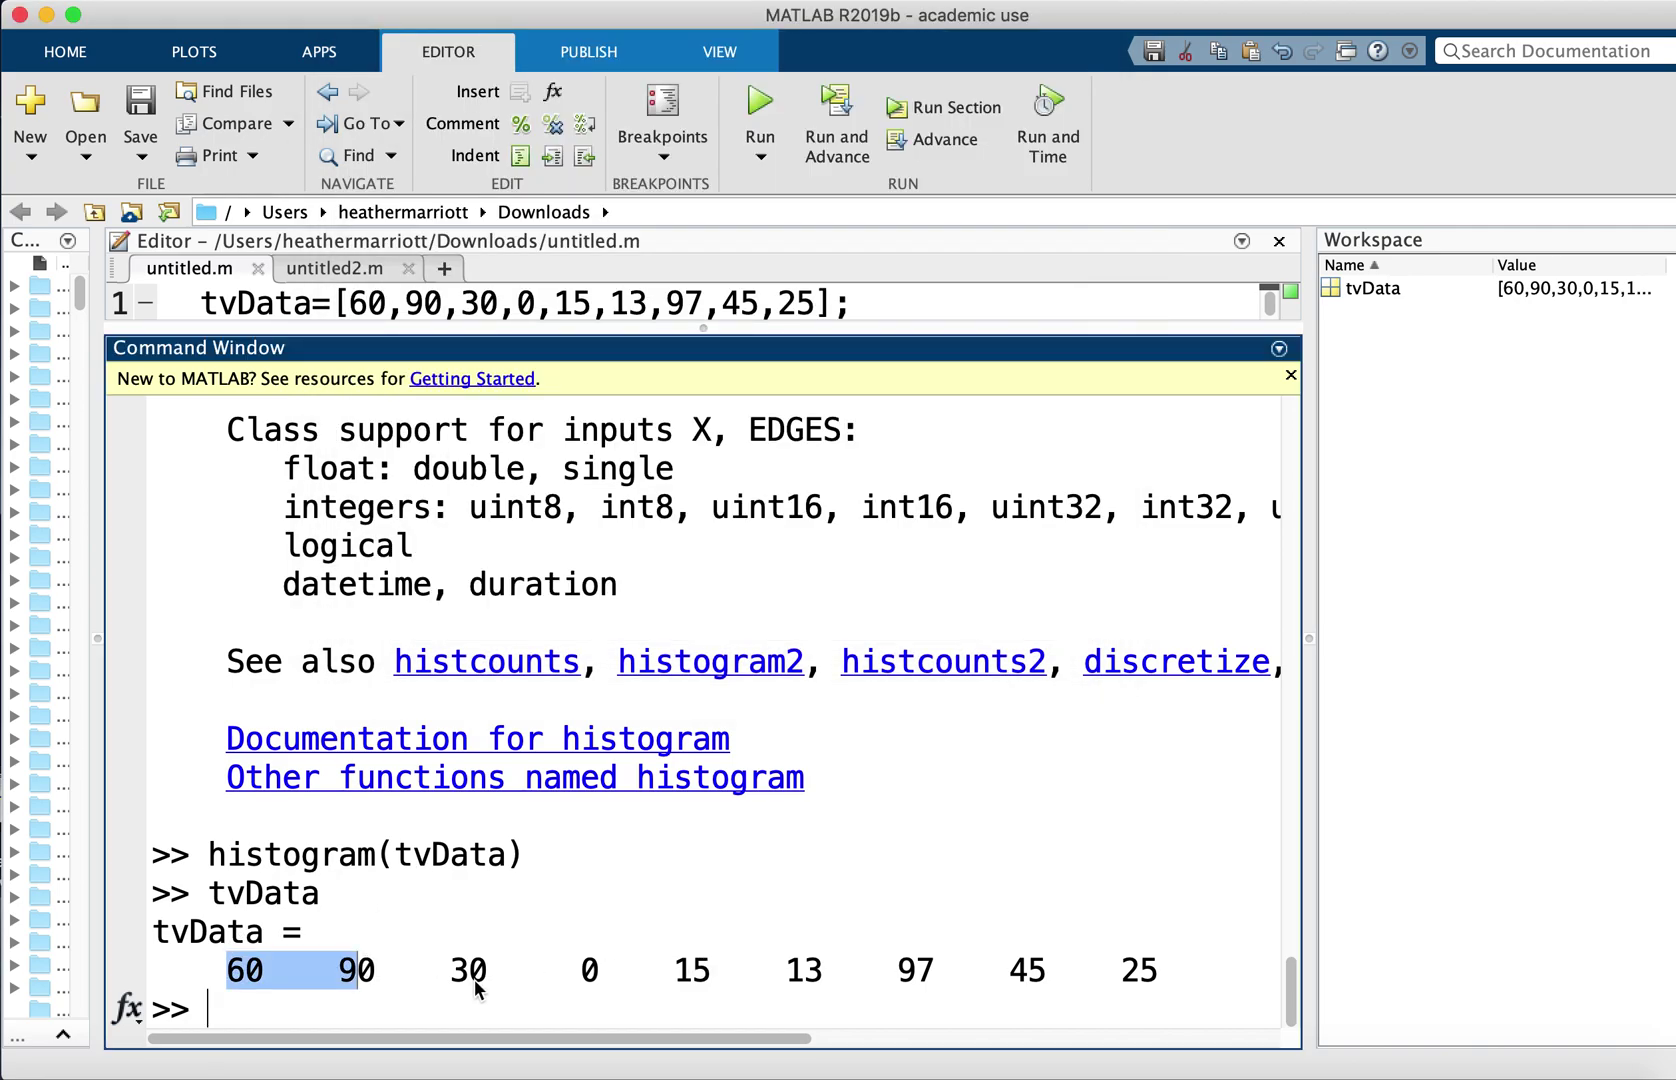
pyautogui.moveTo(895, 968); pyautogui.dragTo(953, 968)
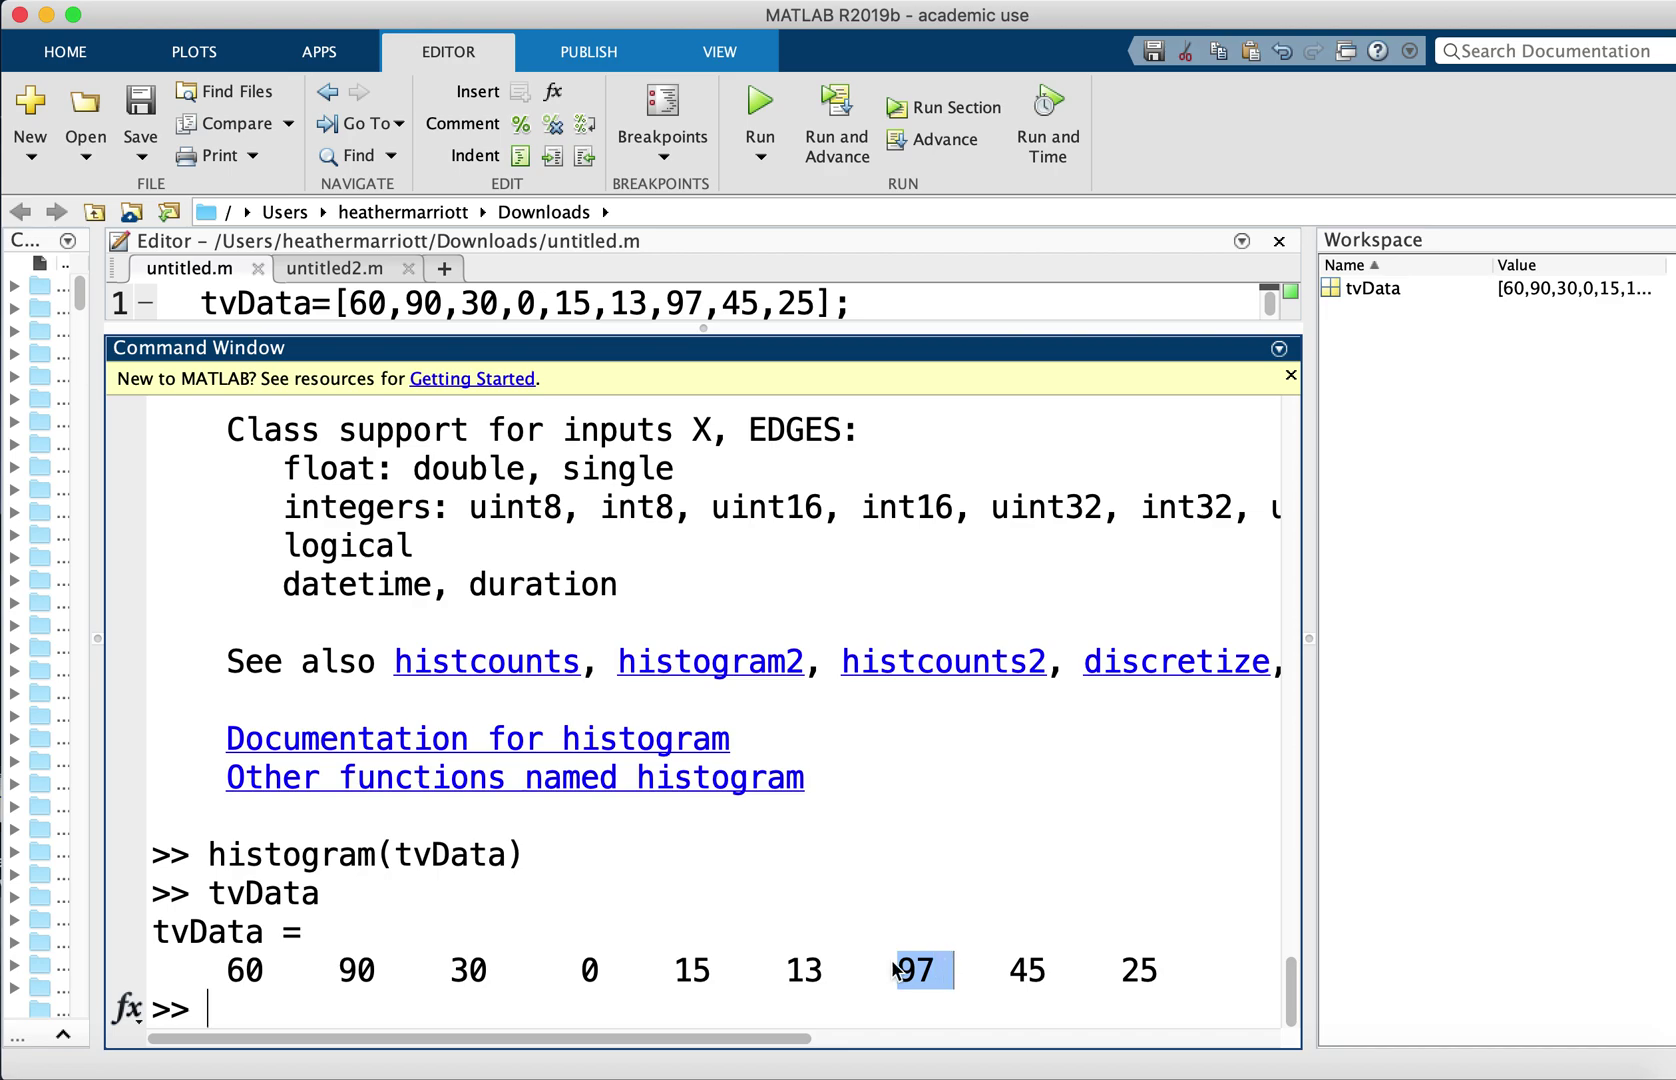
pyautogui.press('super+grave')
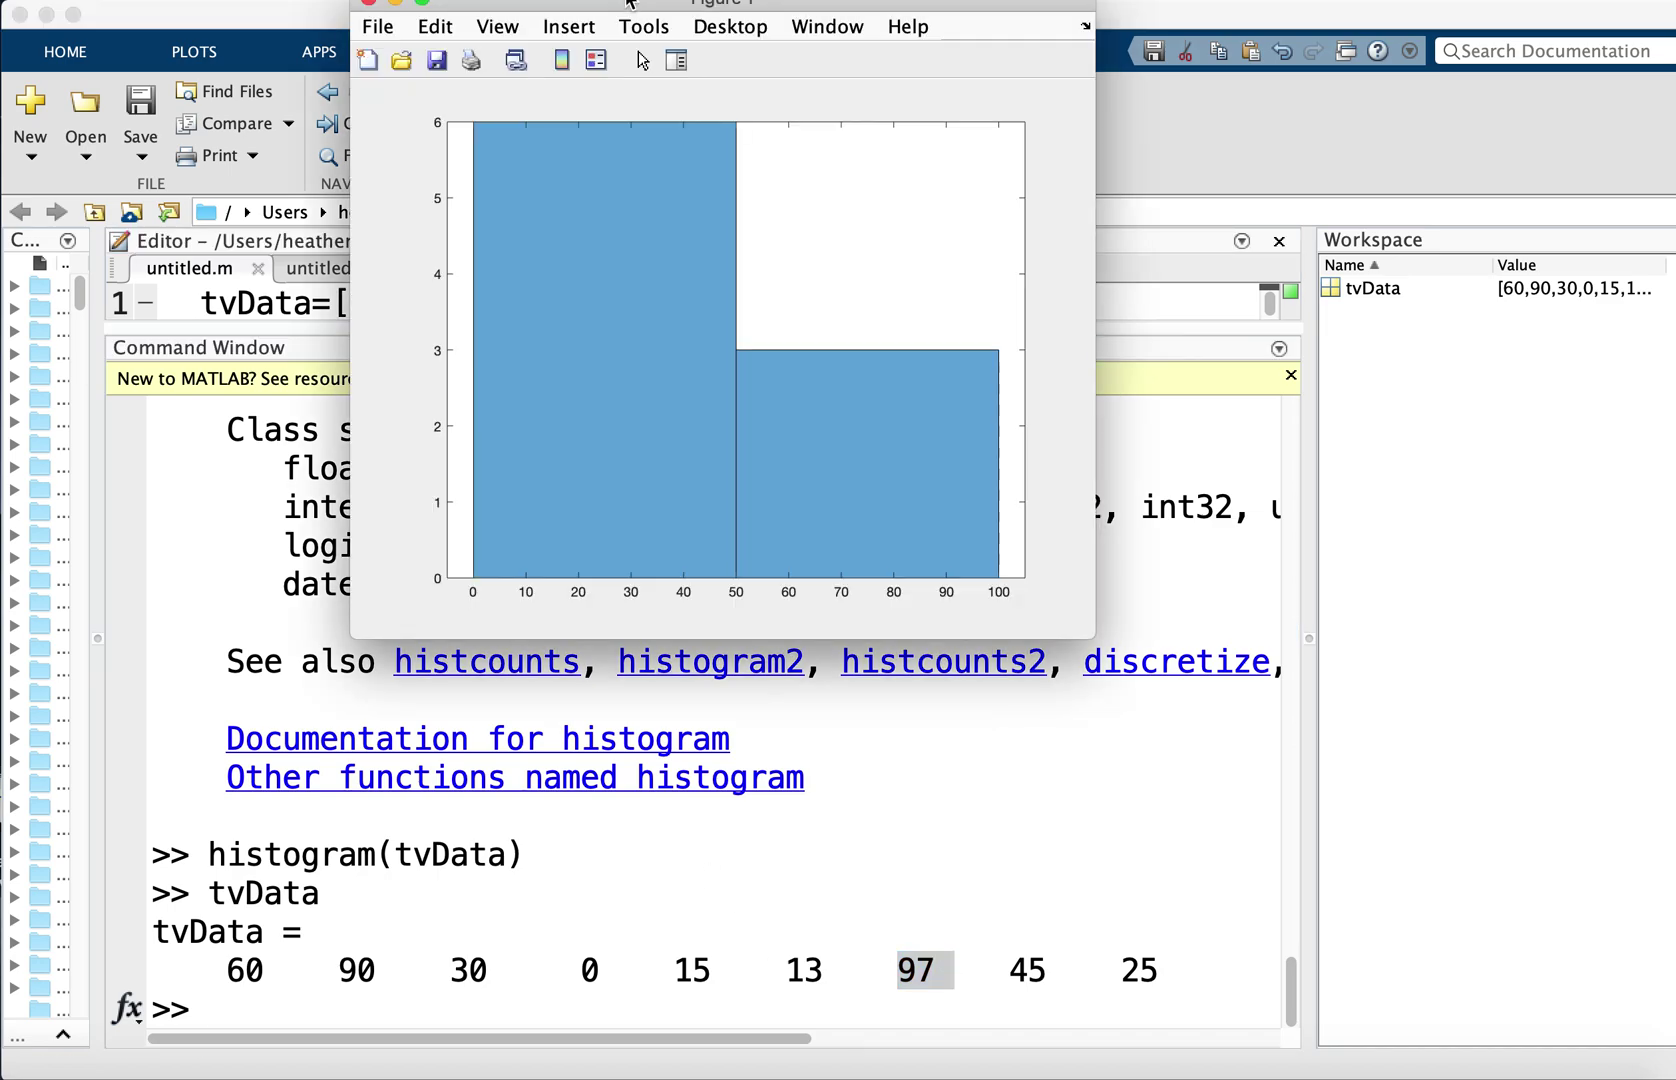
pyautogui.press('super+grave')
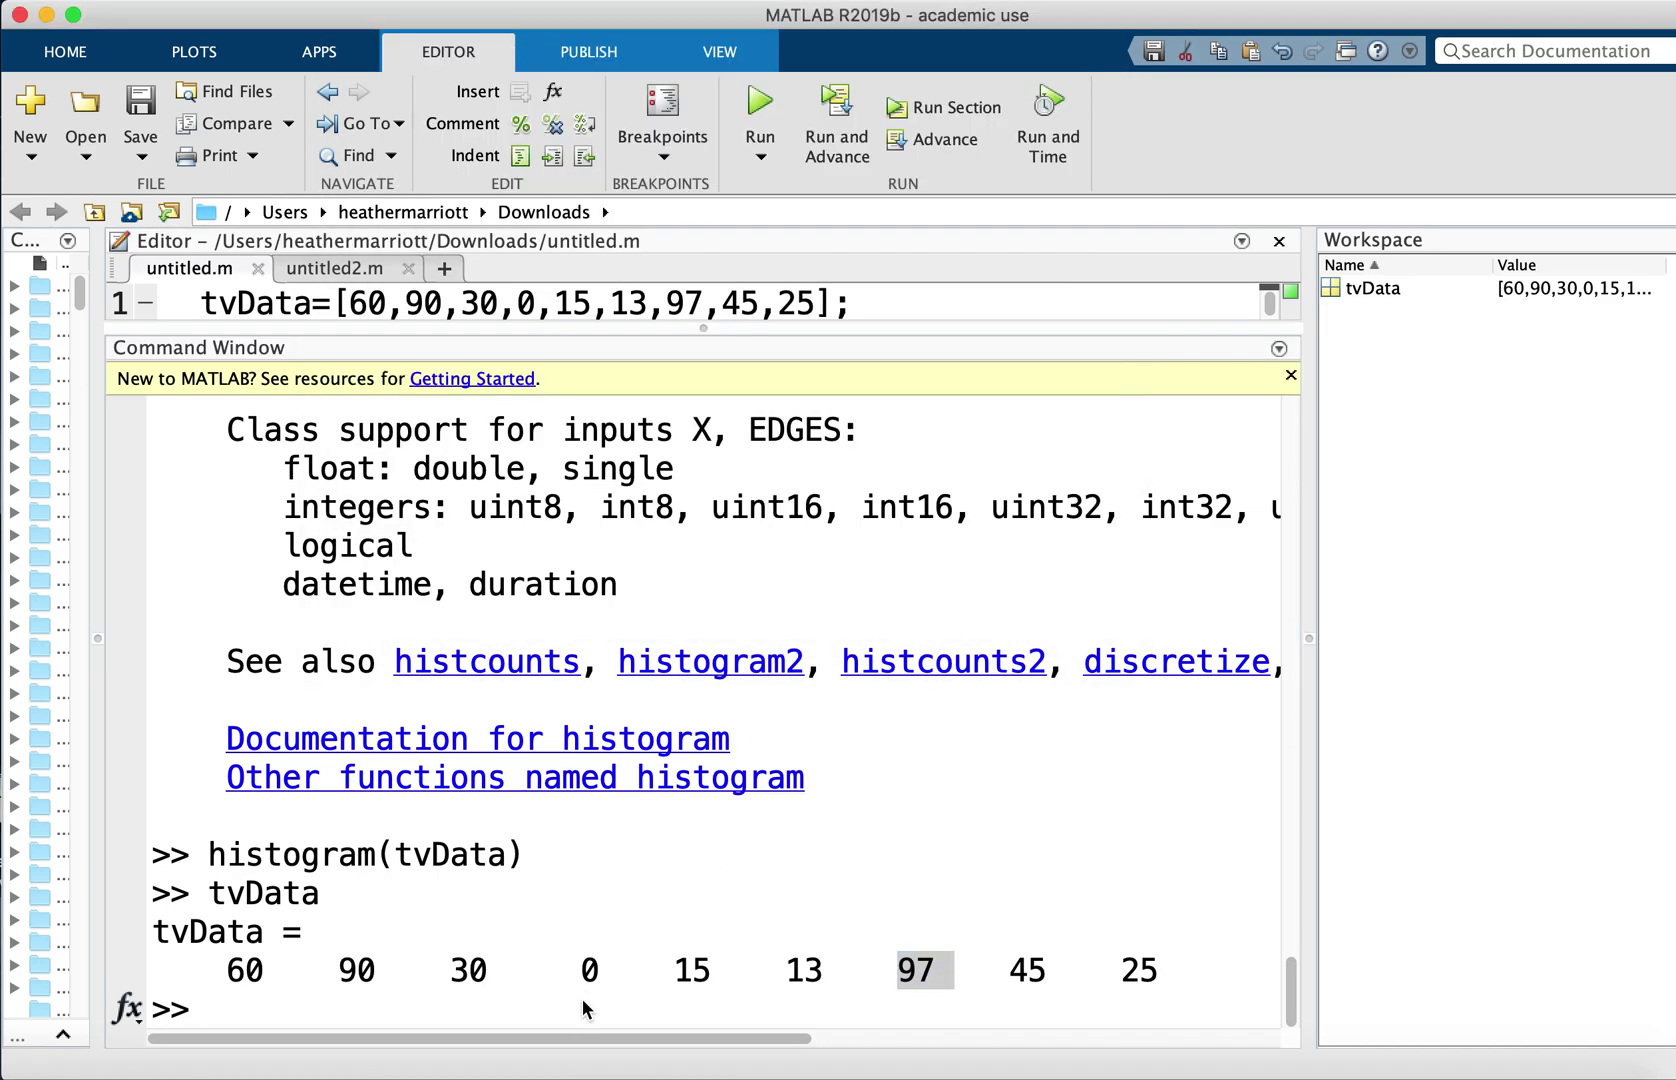
pyautogui.click(581, 1000)
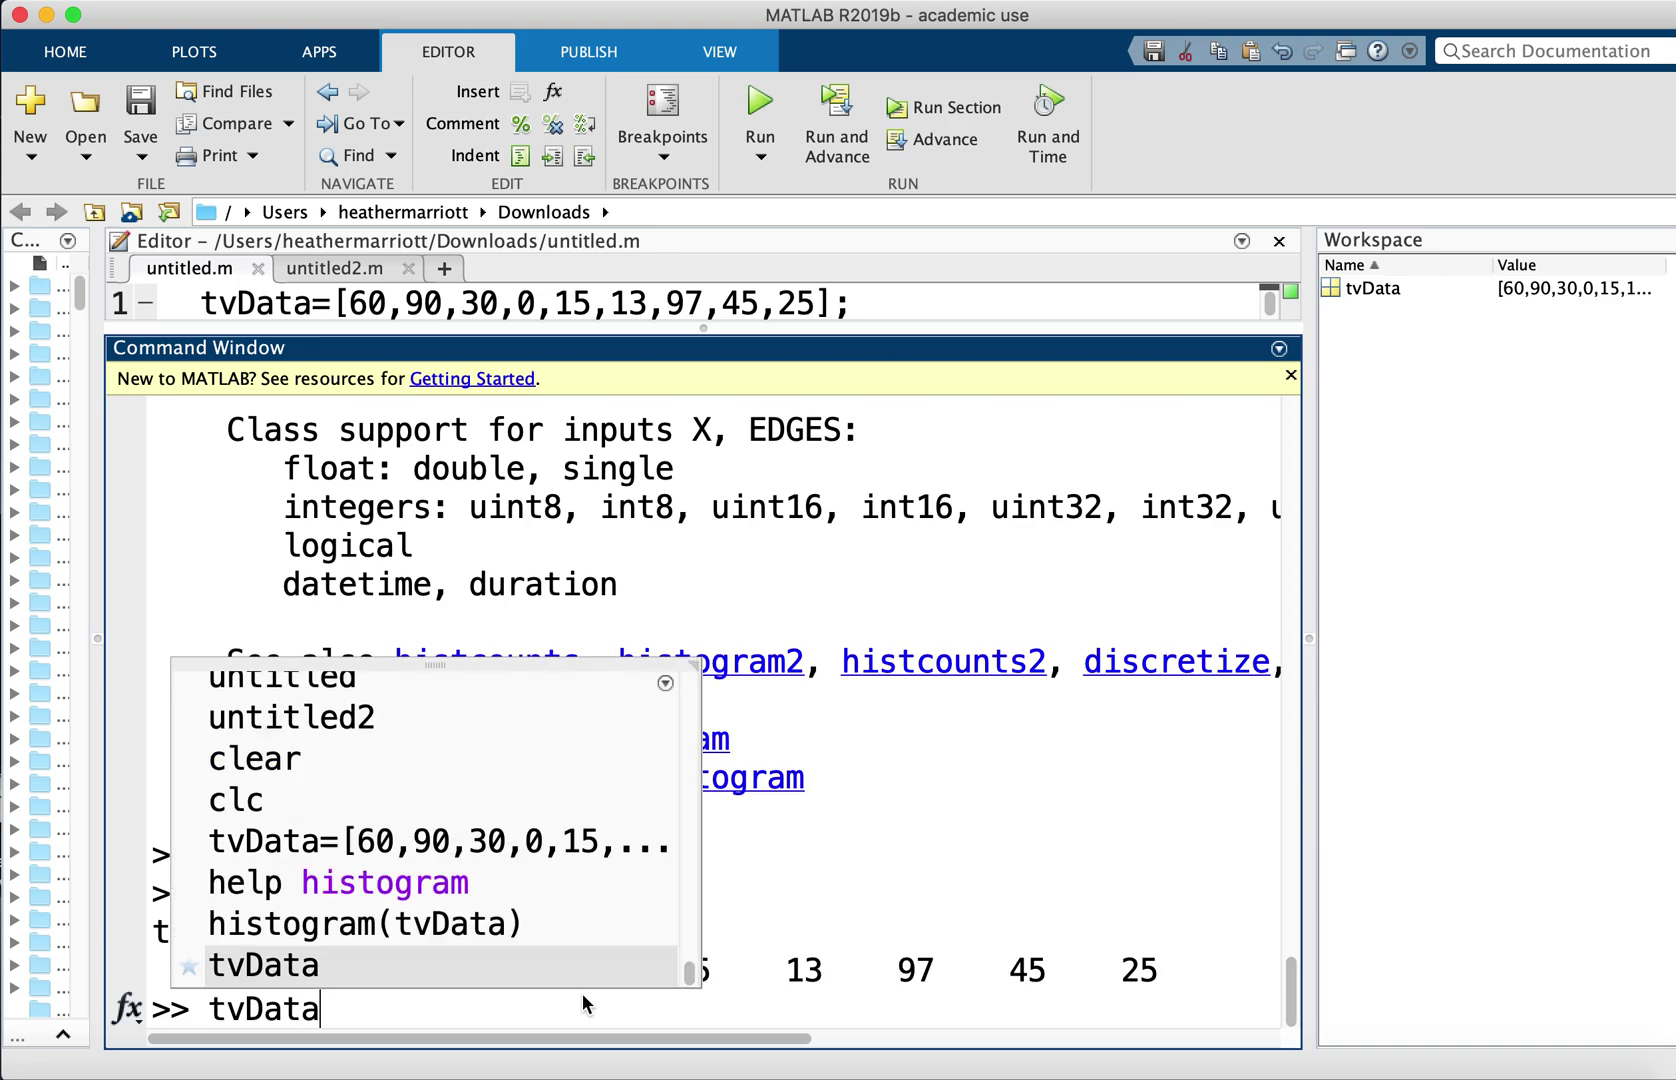
# Replot as histogram(tvData, 3), giving 40-wide bins with counts 5, 2 and 2, then close it
pyautogui.press('Up')
pyautogui.press('Left')
pyautogui.write(', 3')
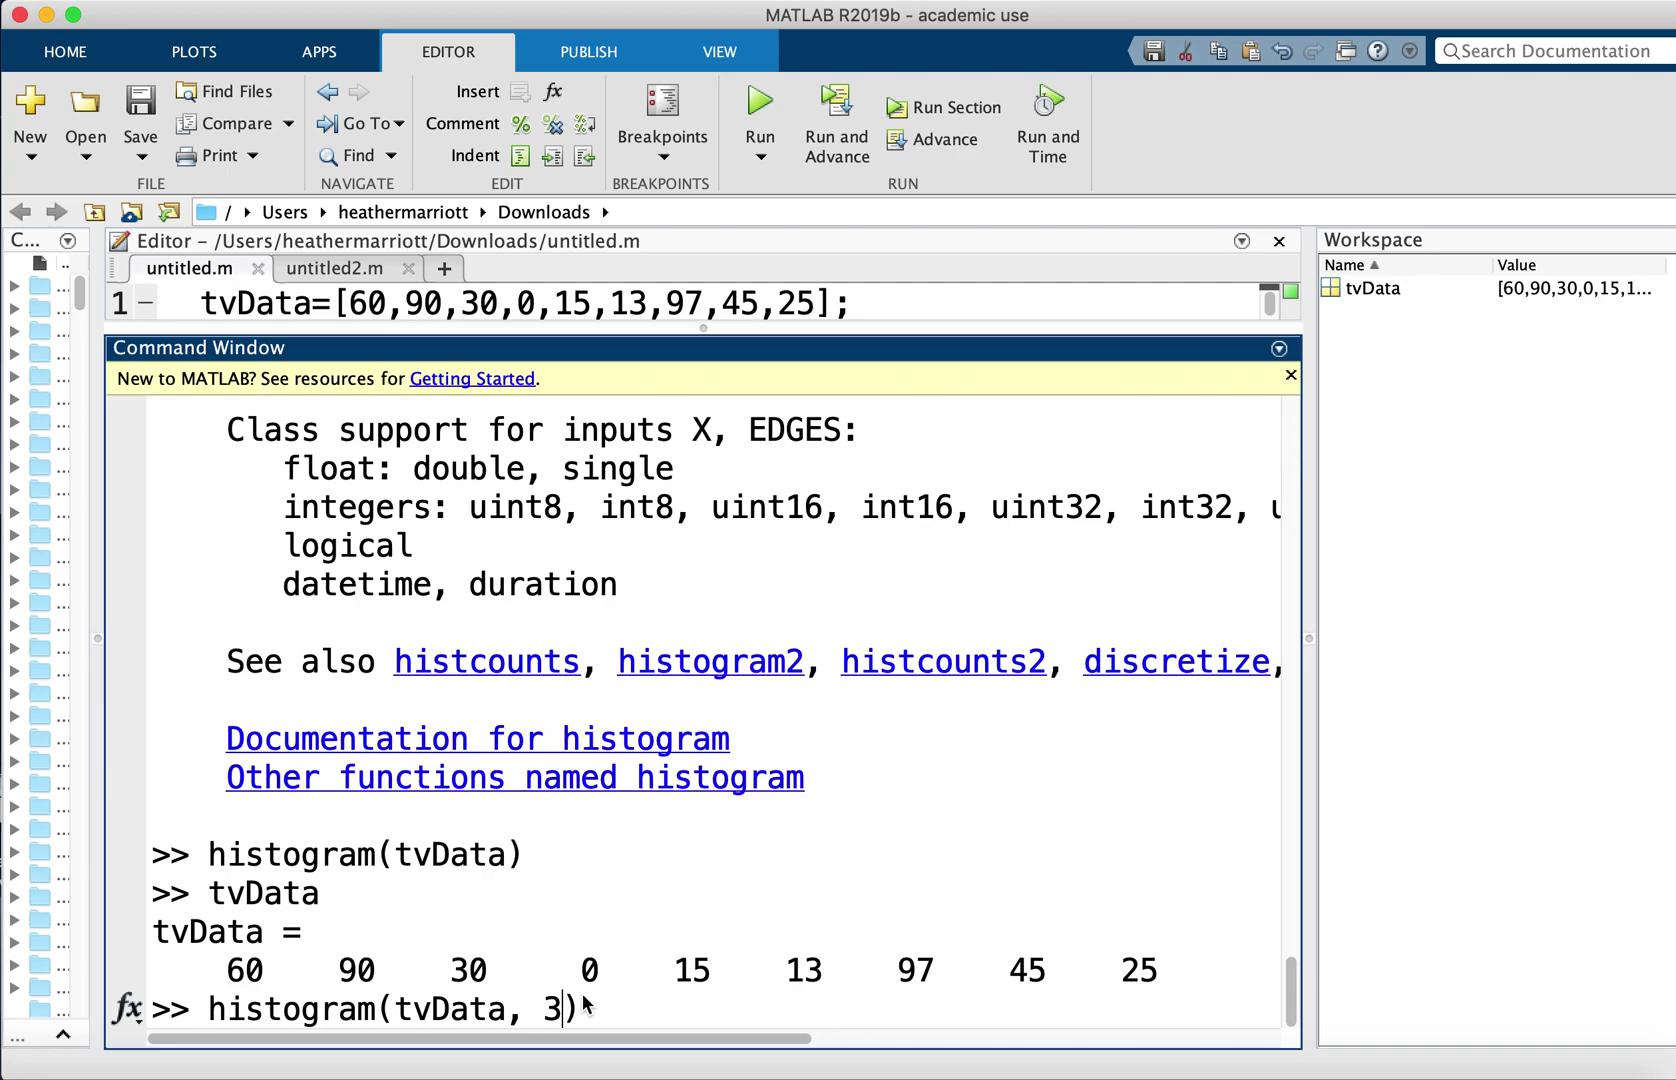
pyautogui.press('Return')
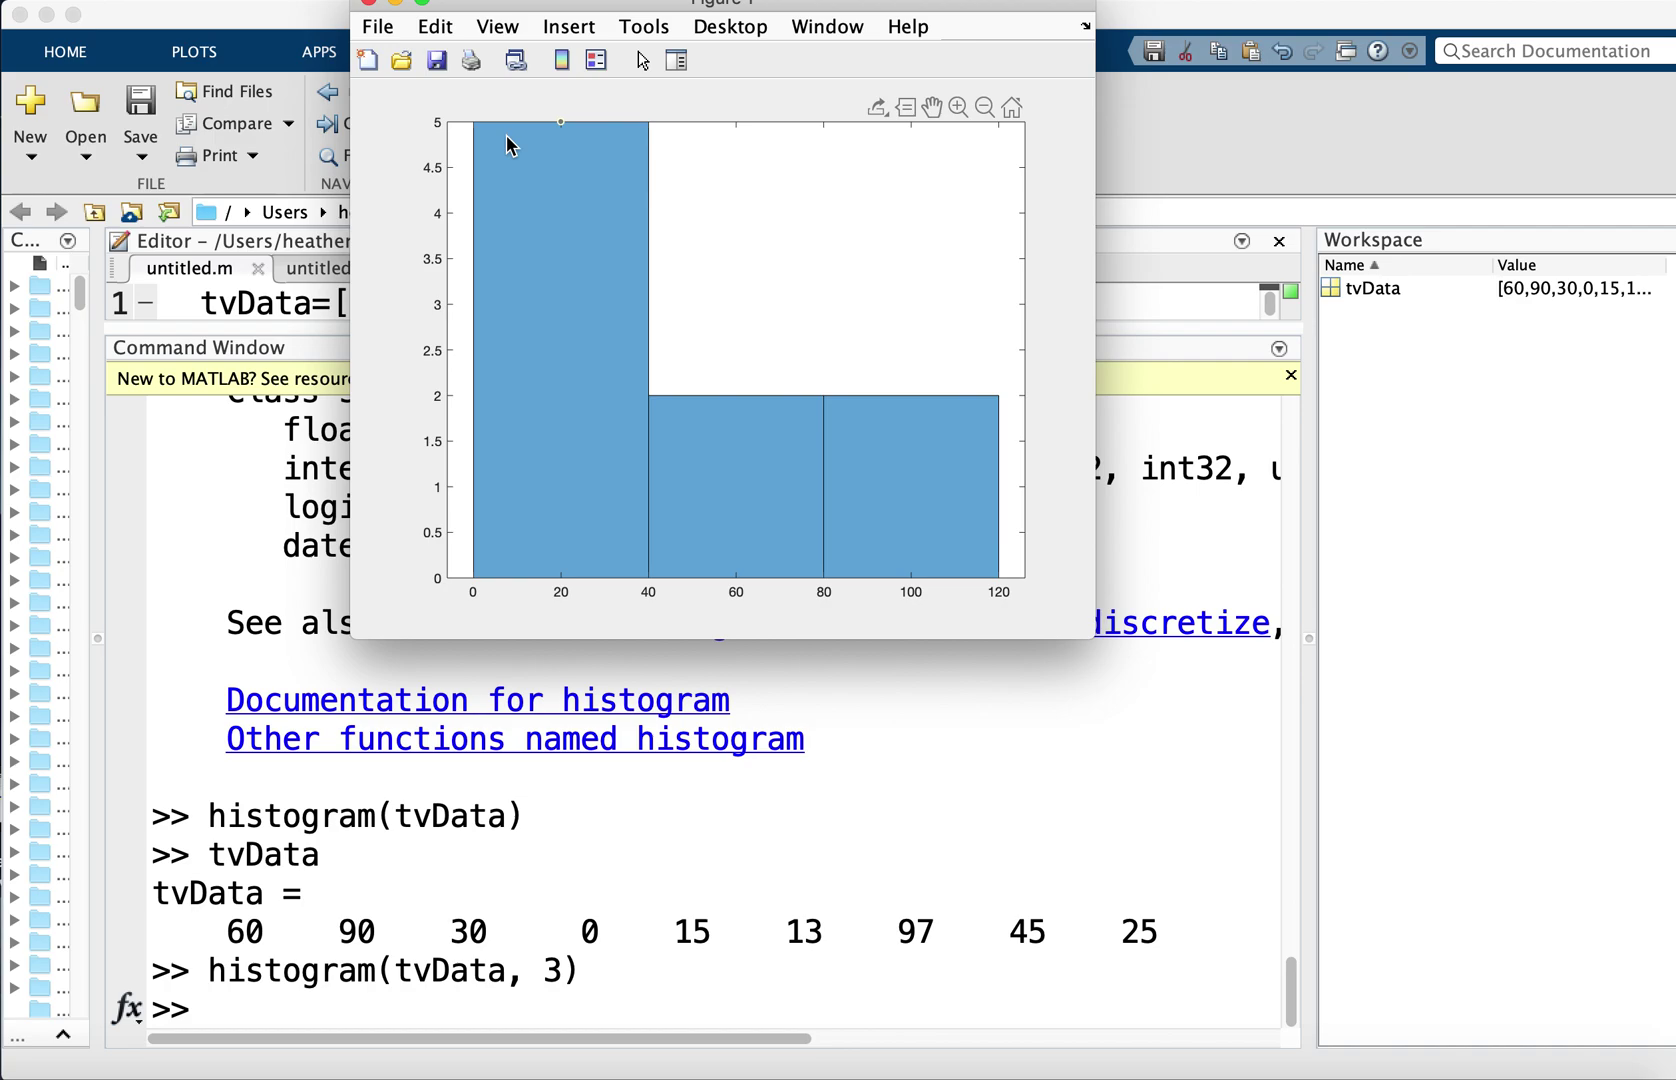
pyautogui.moveTo(511, 146)
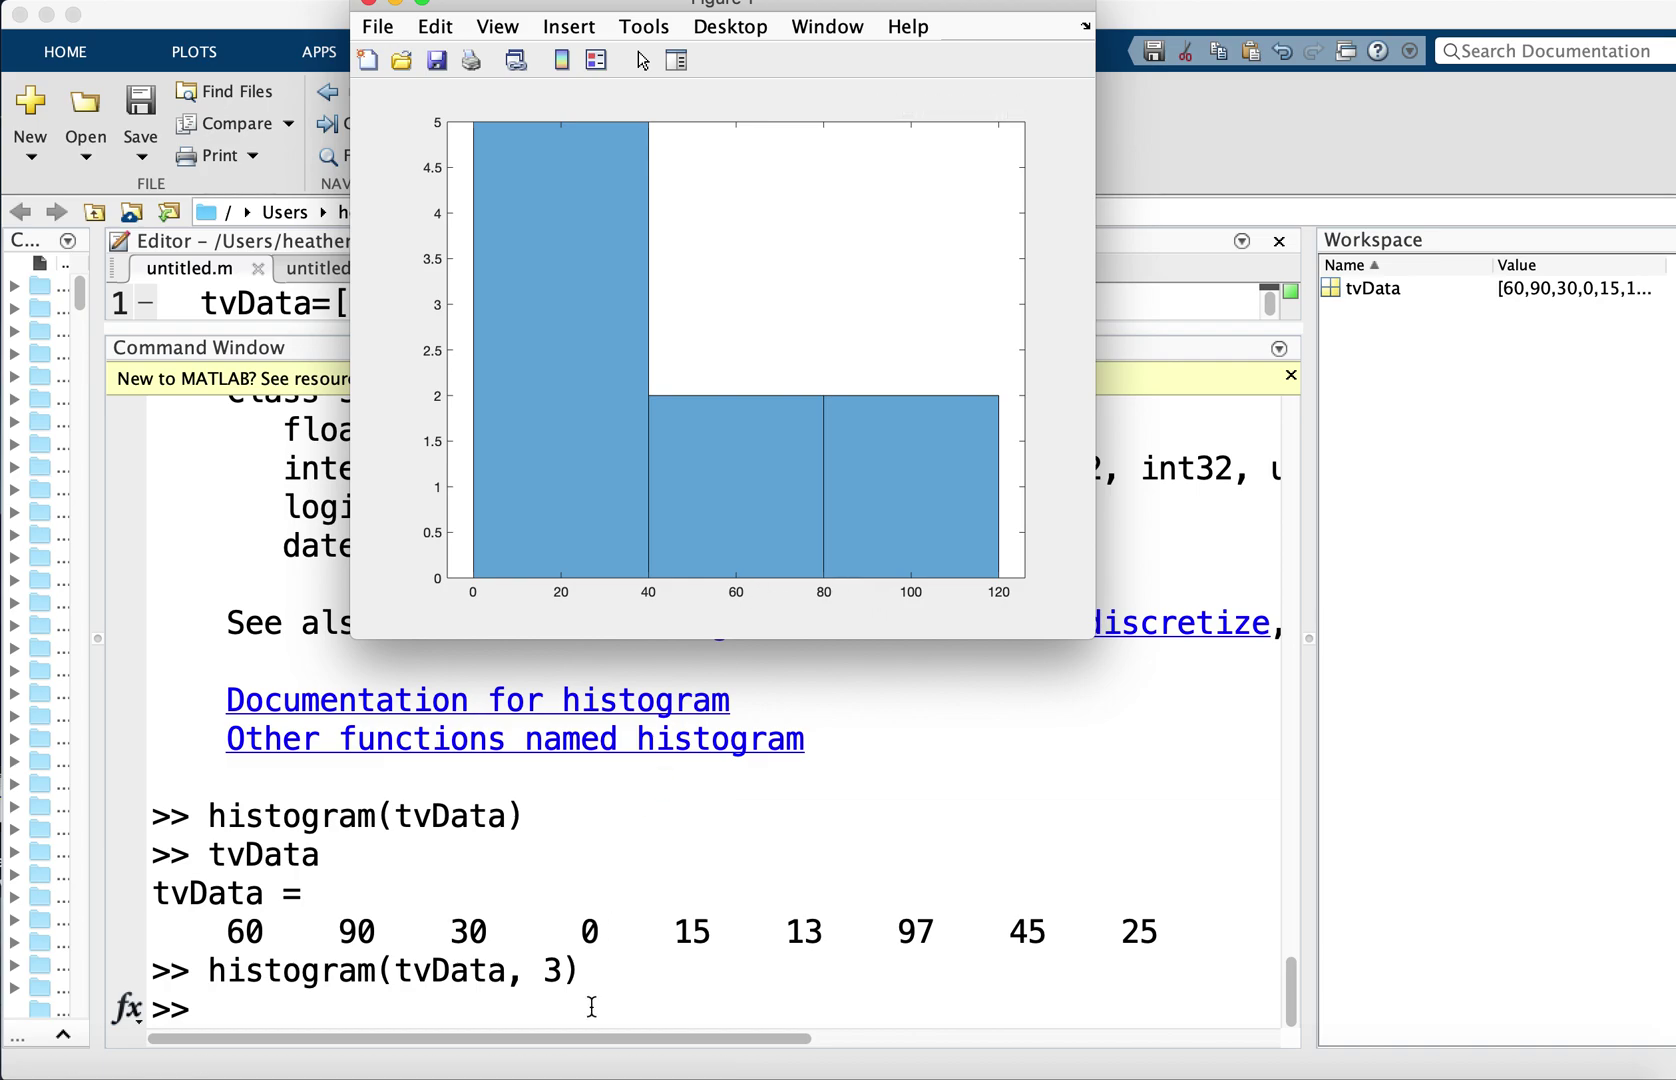
pyautogui.click(370, 3)
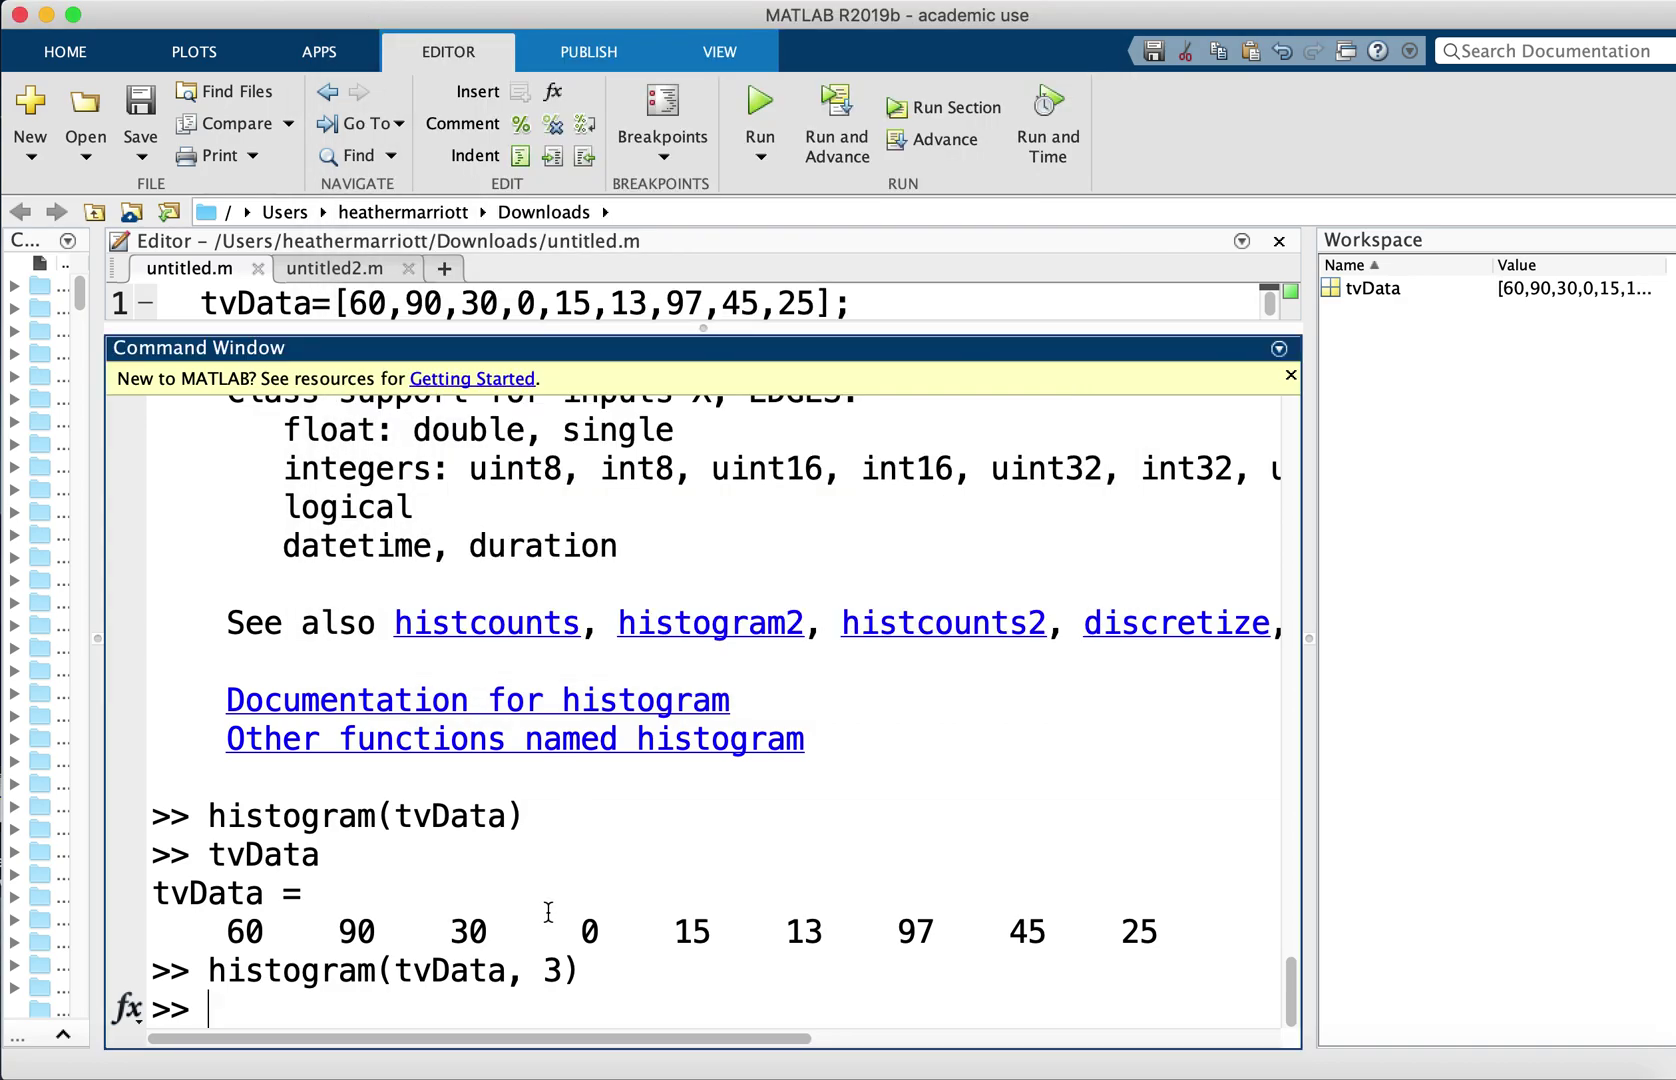
# Change the recalled command to histogram(tvData, [0,30, 60, 120]) and run it
pyautogui.press('Up')
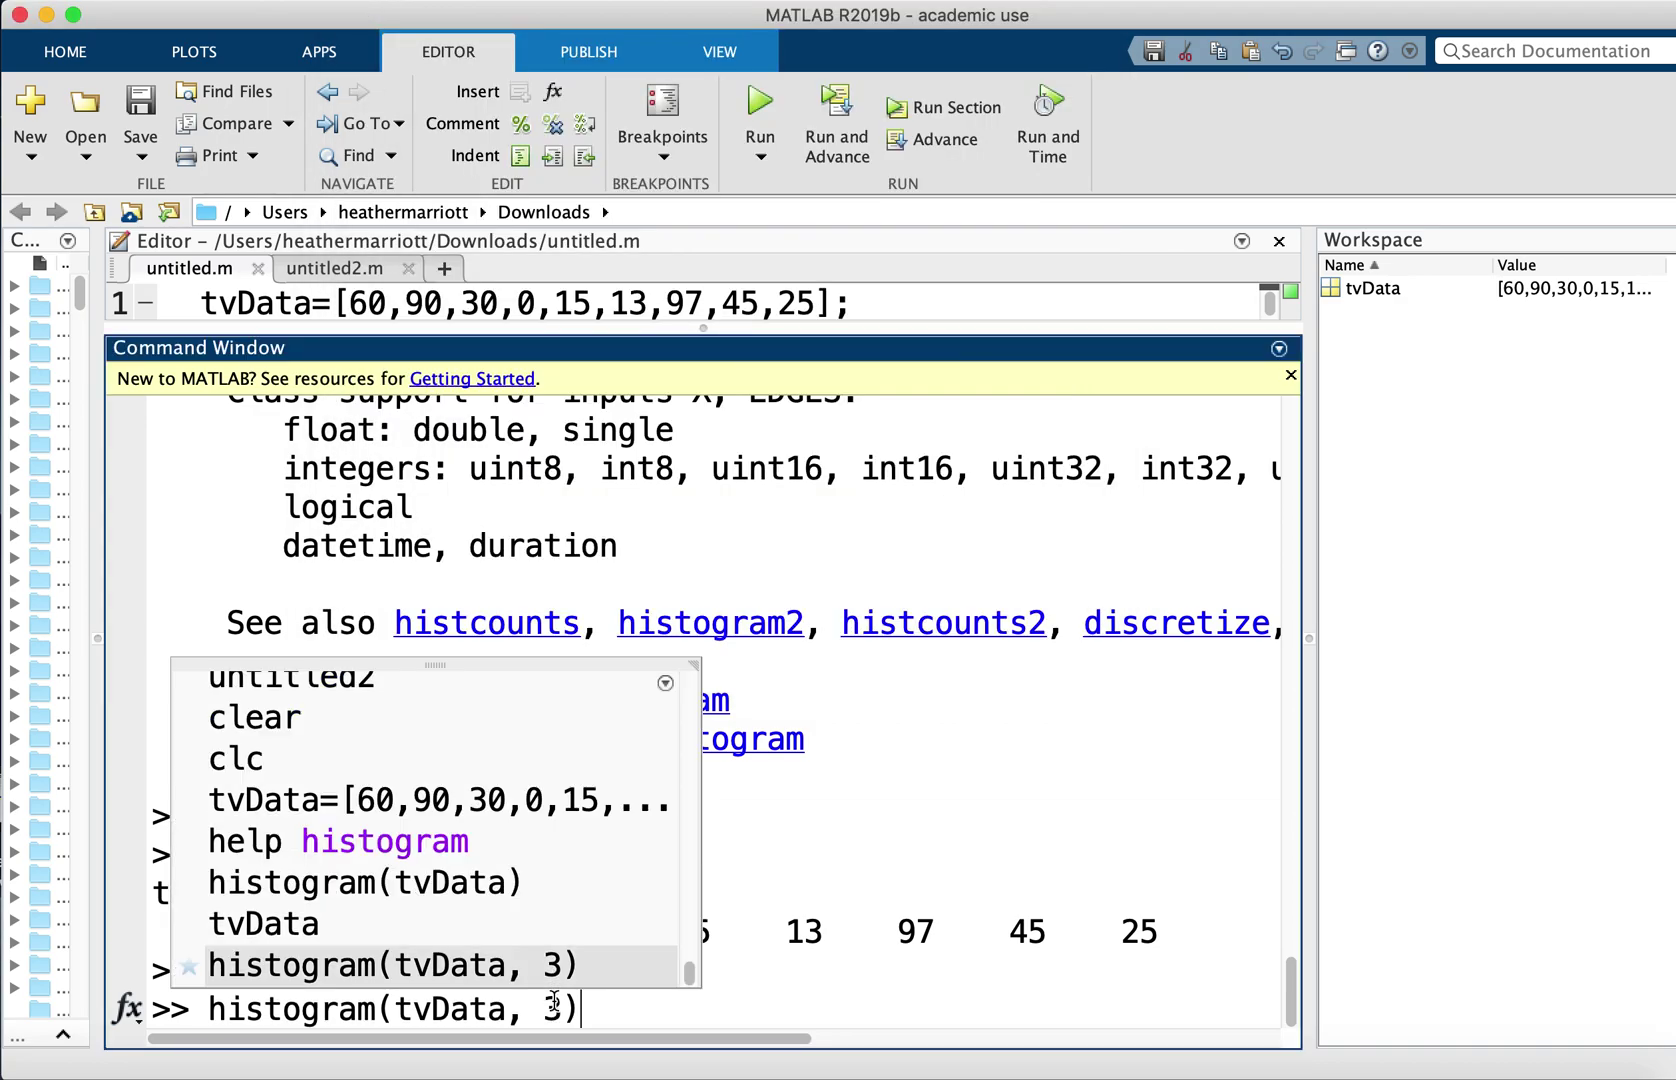
pyautogui.press('Left')
pyautogui.press('BackSpace')
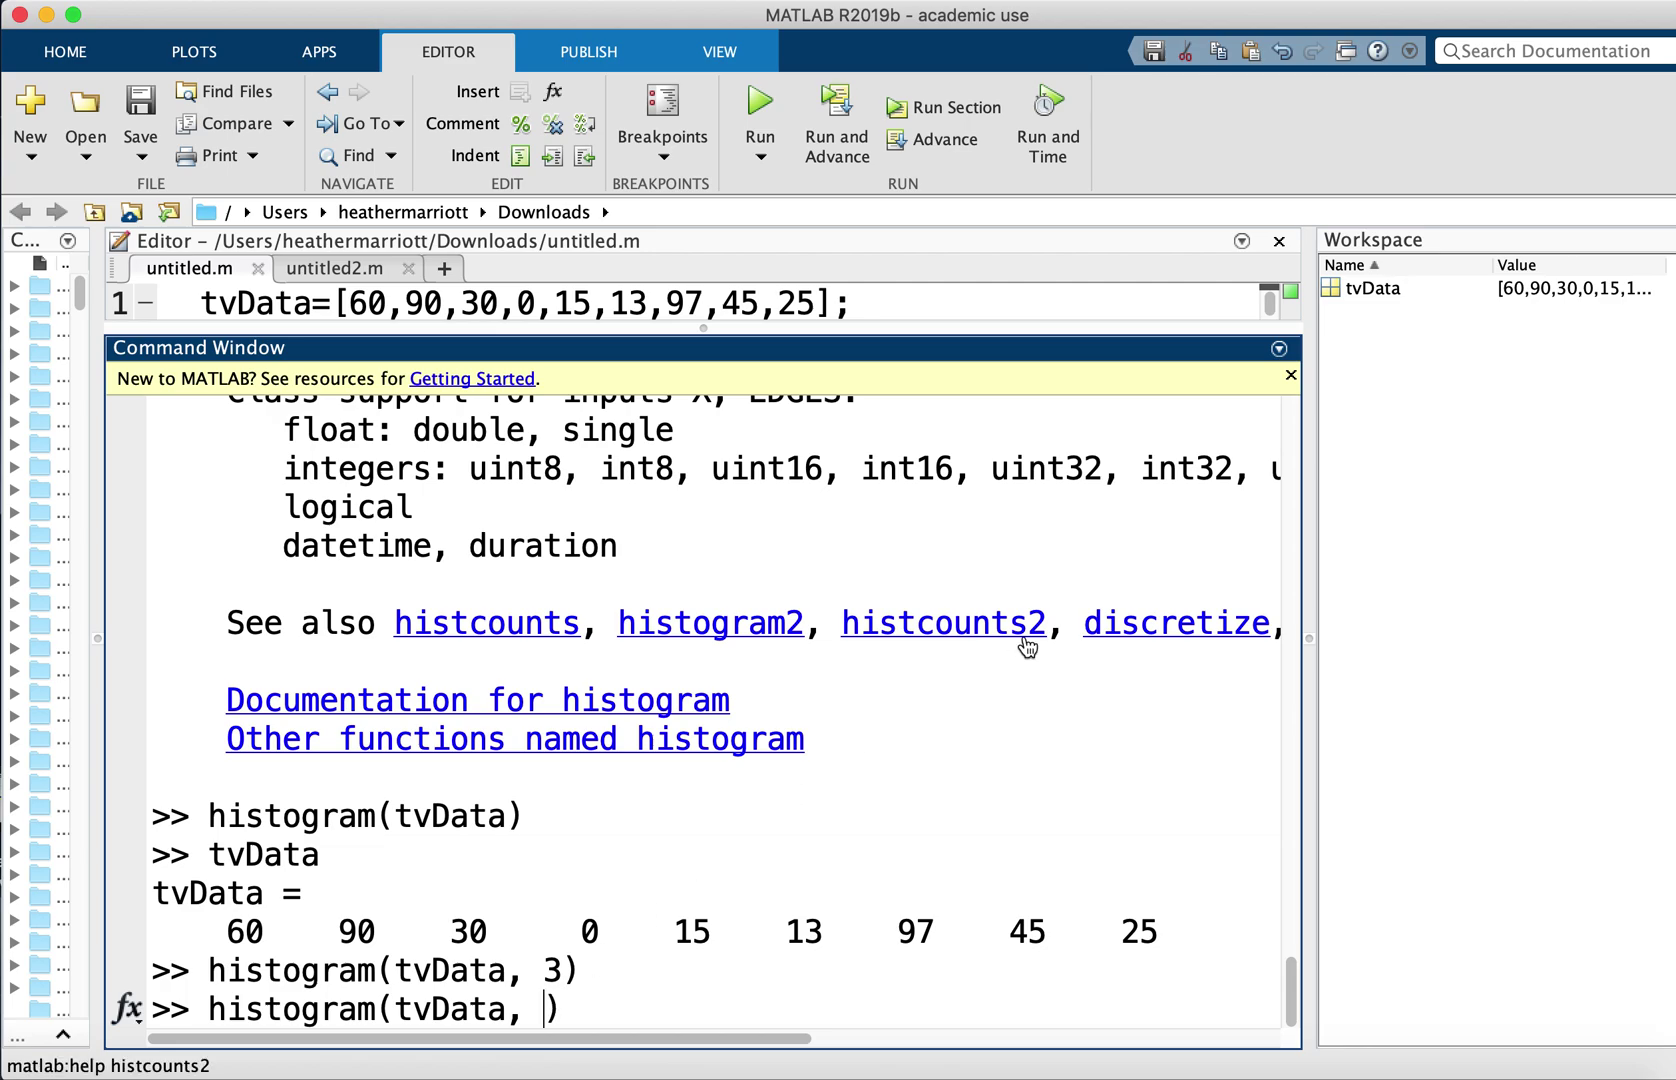
pyautogui.write('[0,30')
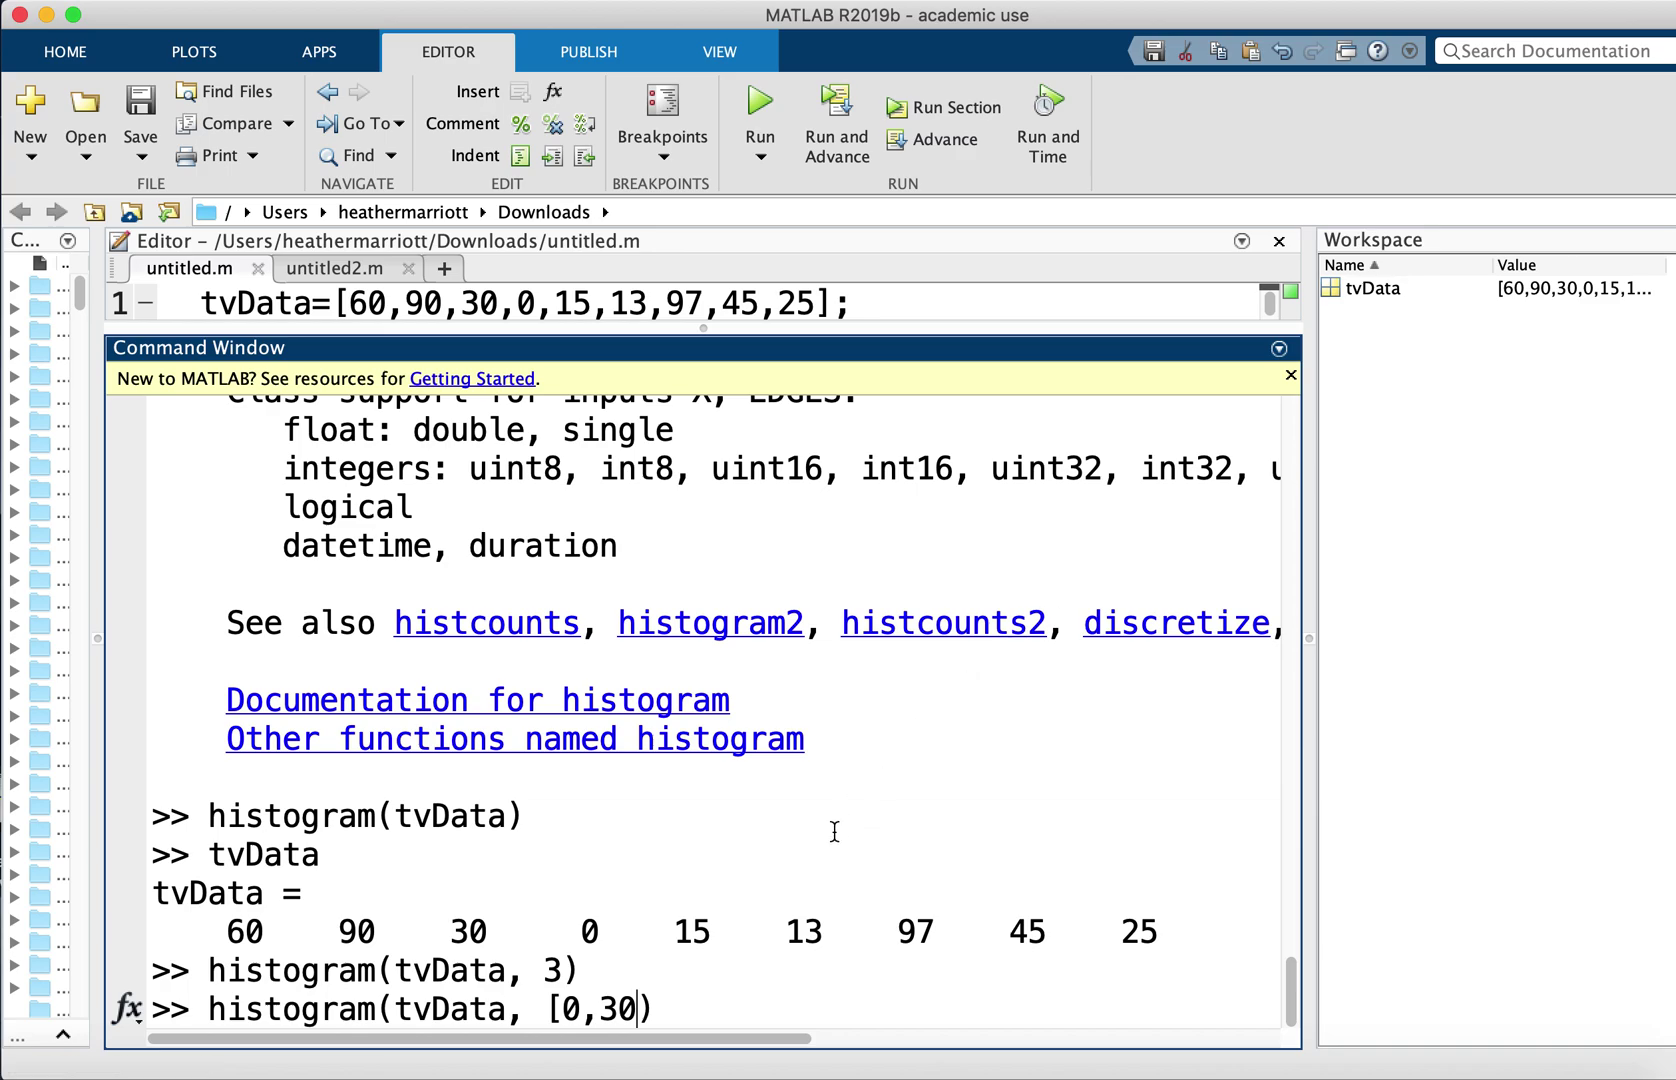
pyautogui.moveTo(599, 1006); pyautogui.dragTo(638, 1006)
pyautogui.click(638, 1008)
pyautogui.write(', 60, ')
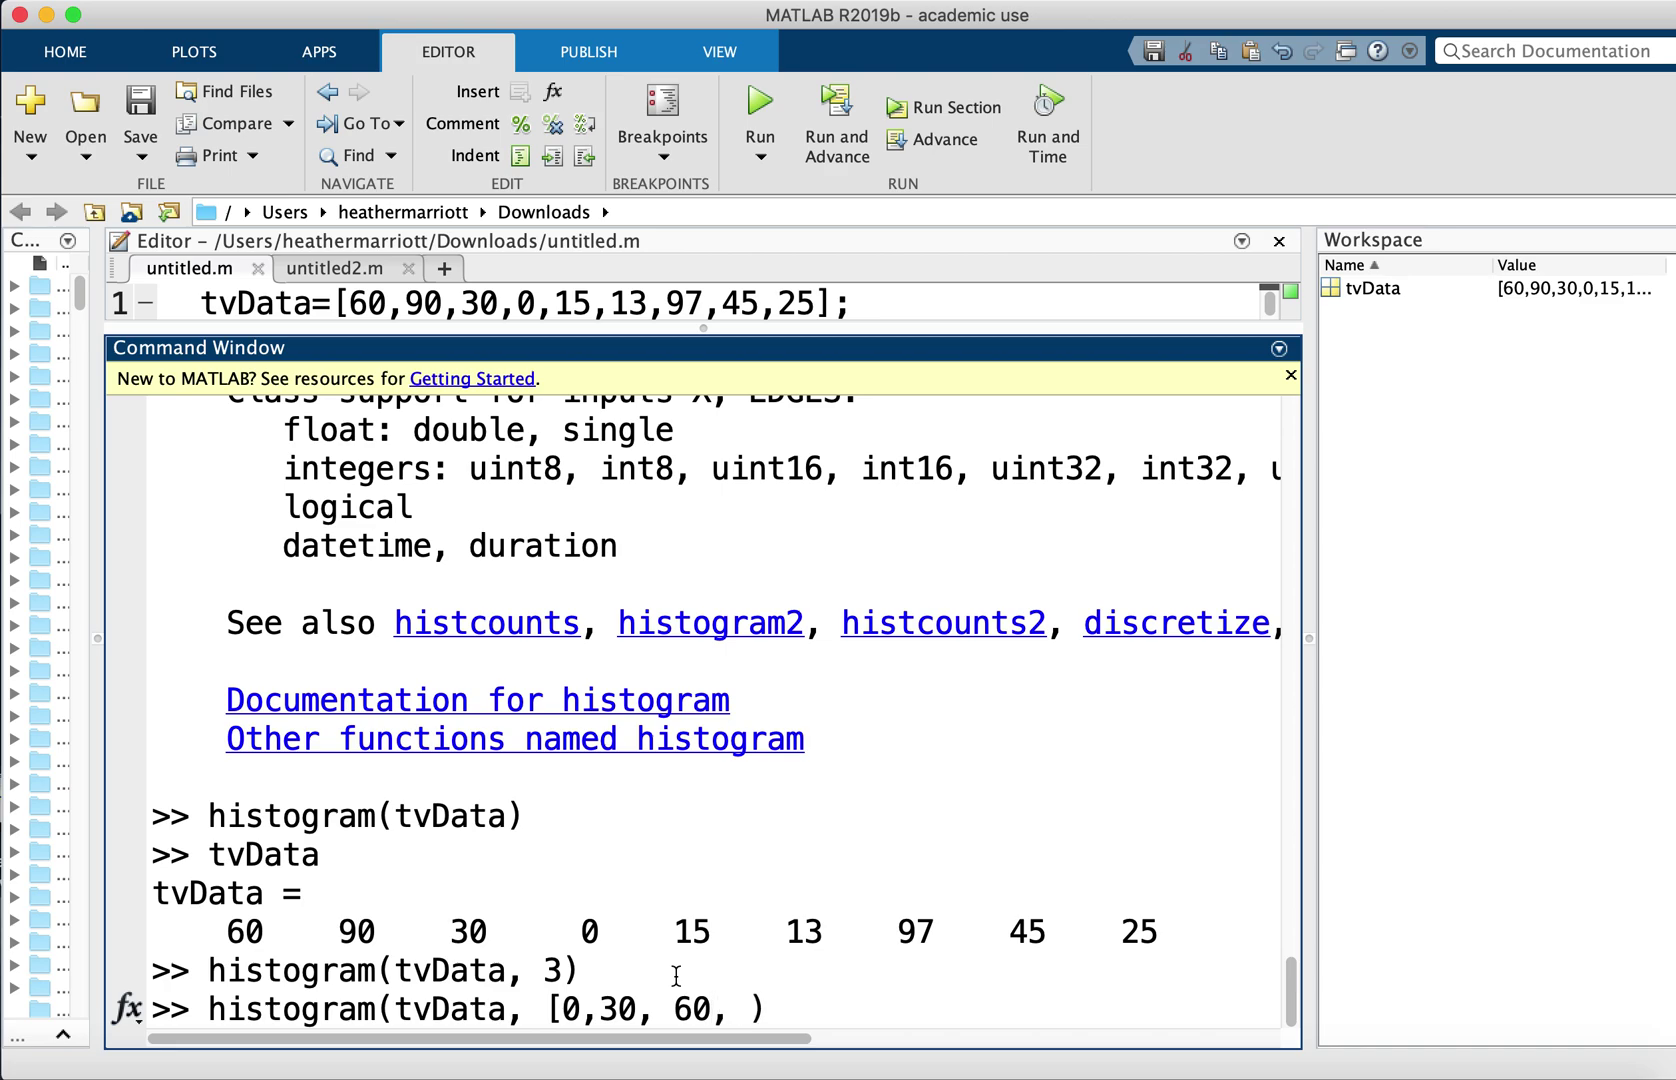
pyautogui.write('120]')
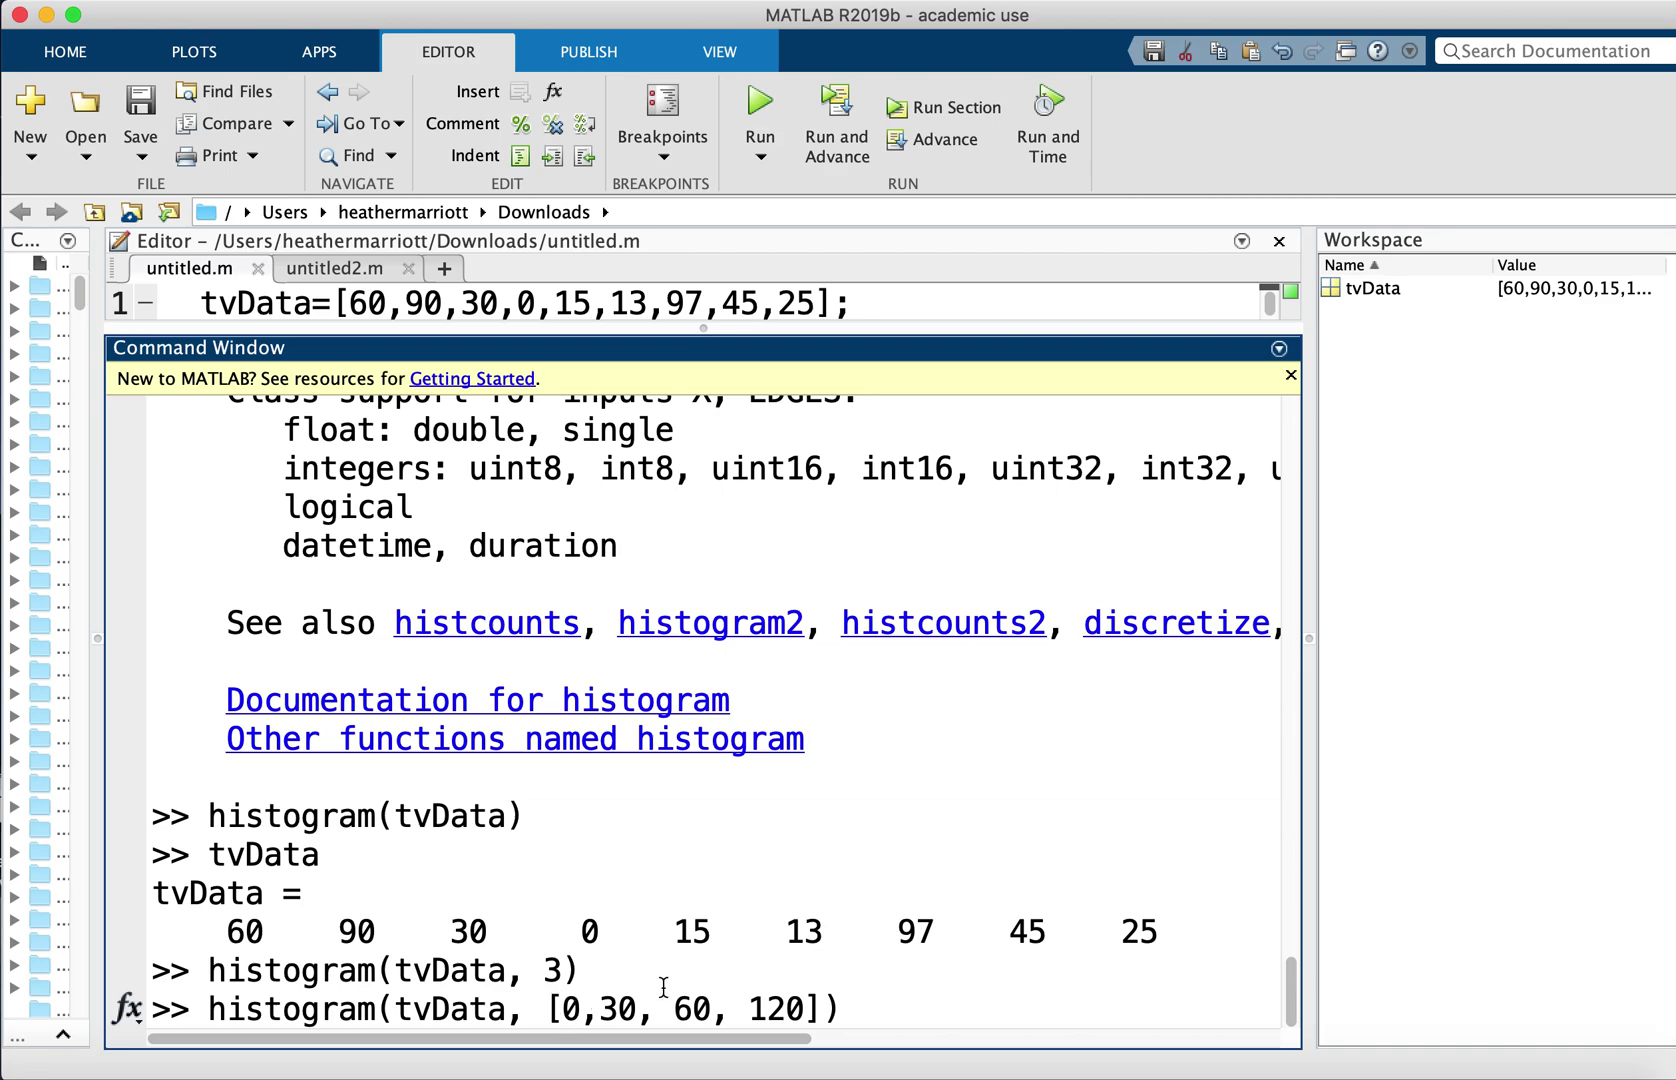
pyautogui.press('Return')
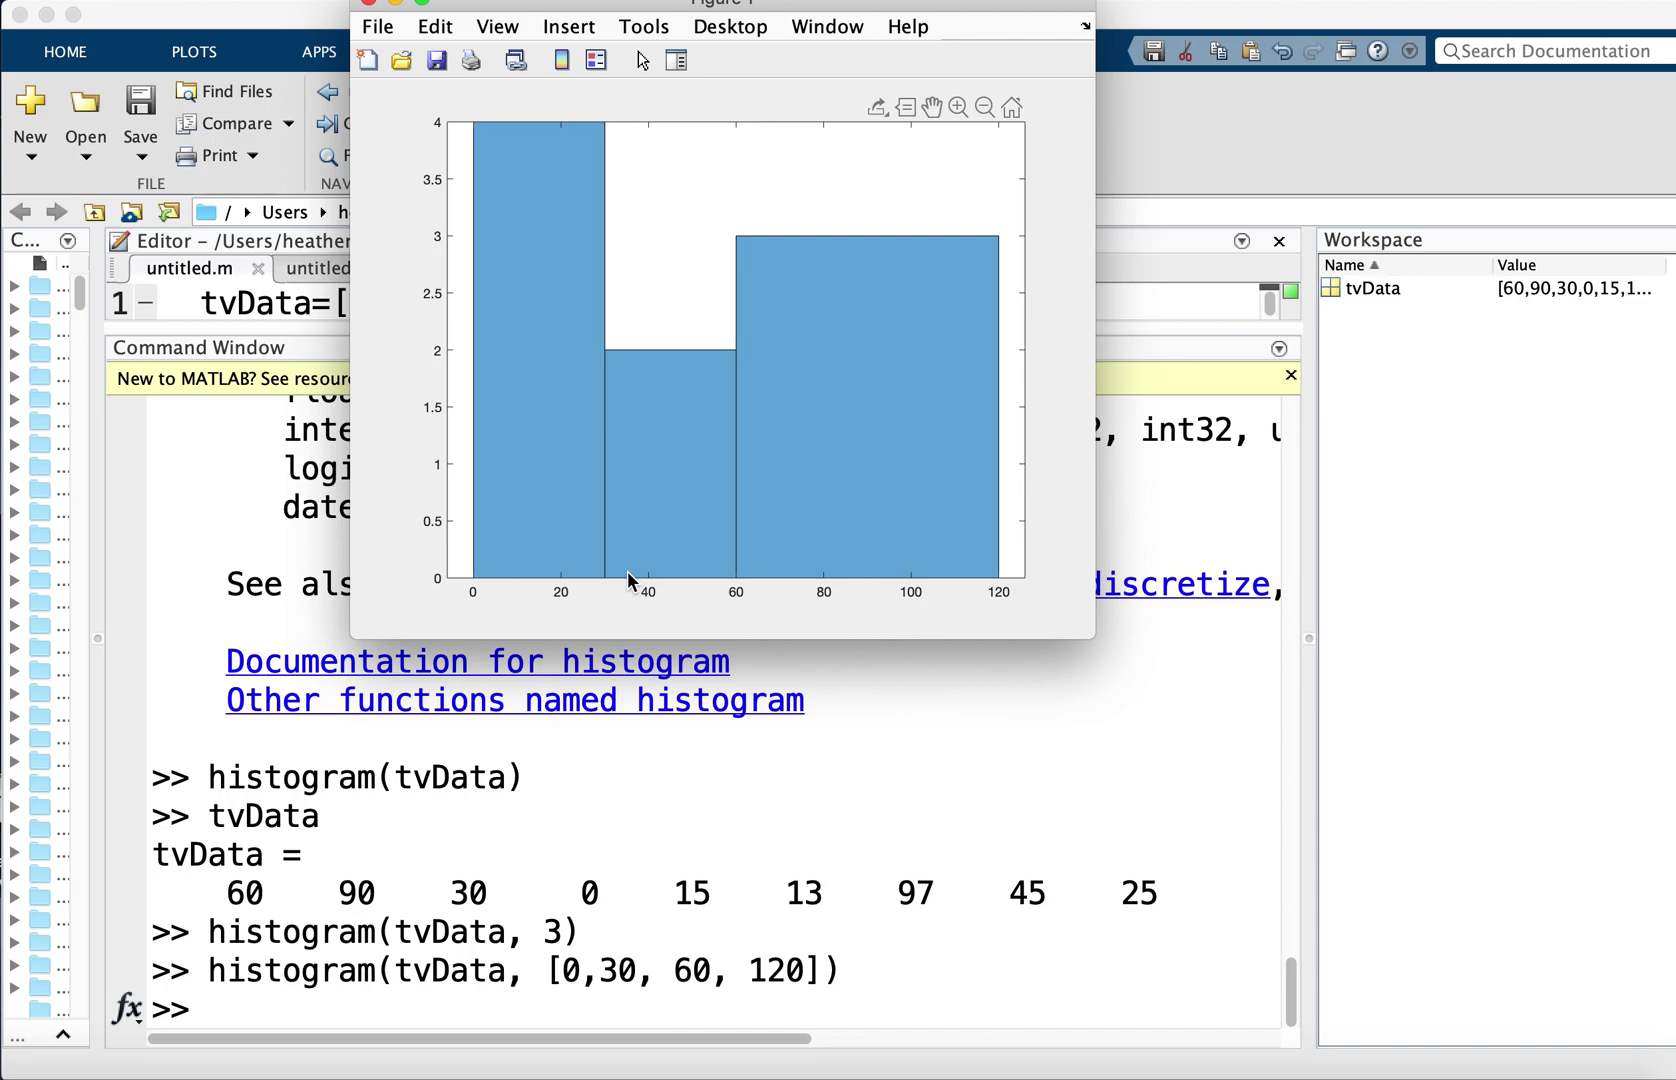
# Check the custom-edge bars holding 4, 2 and 3 values, then close the figure
pyautogui.moveTo(988, 488)
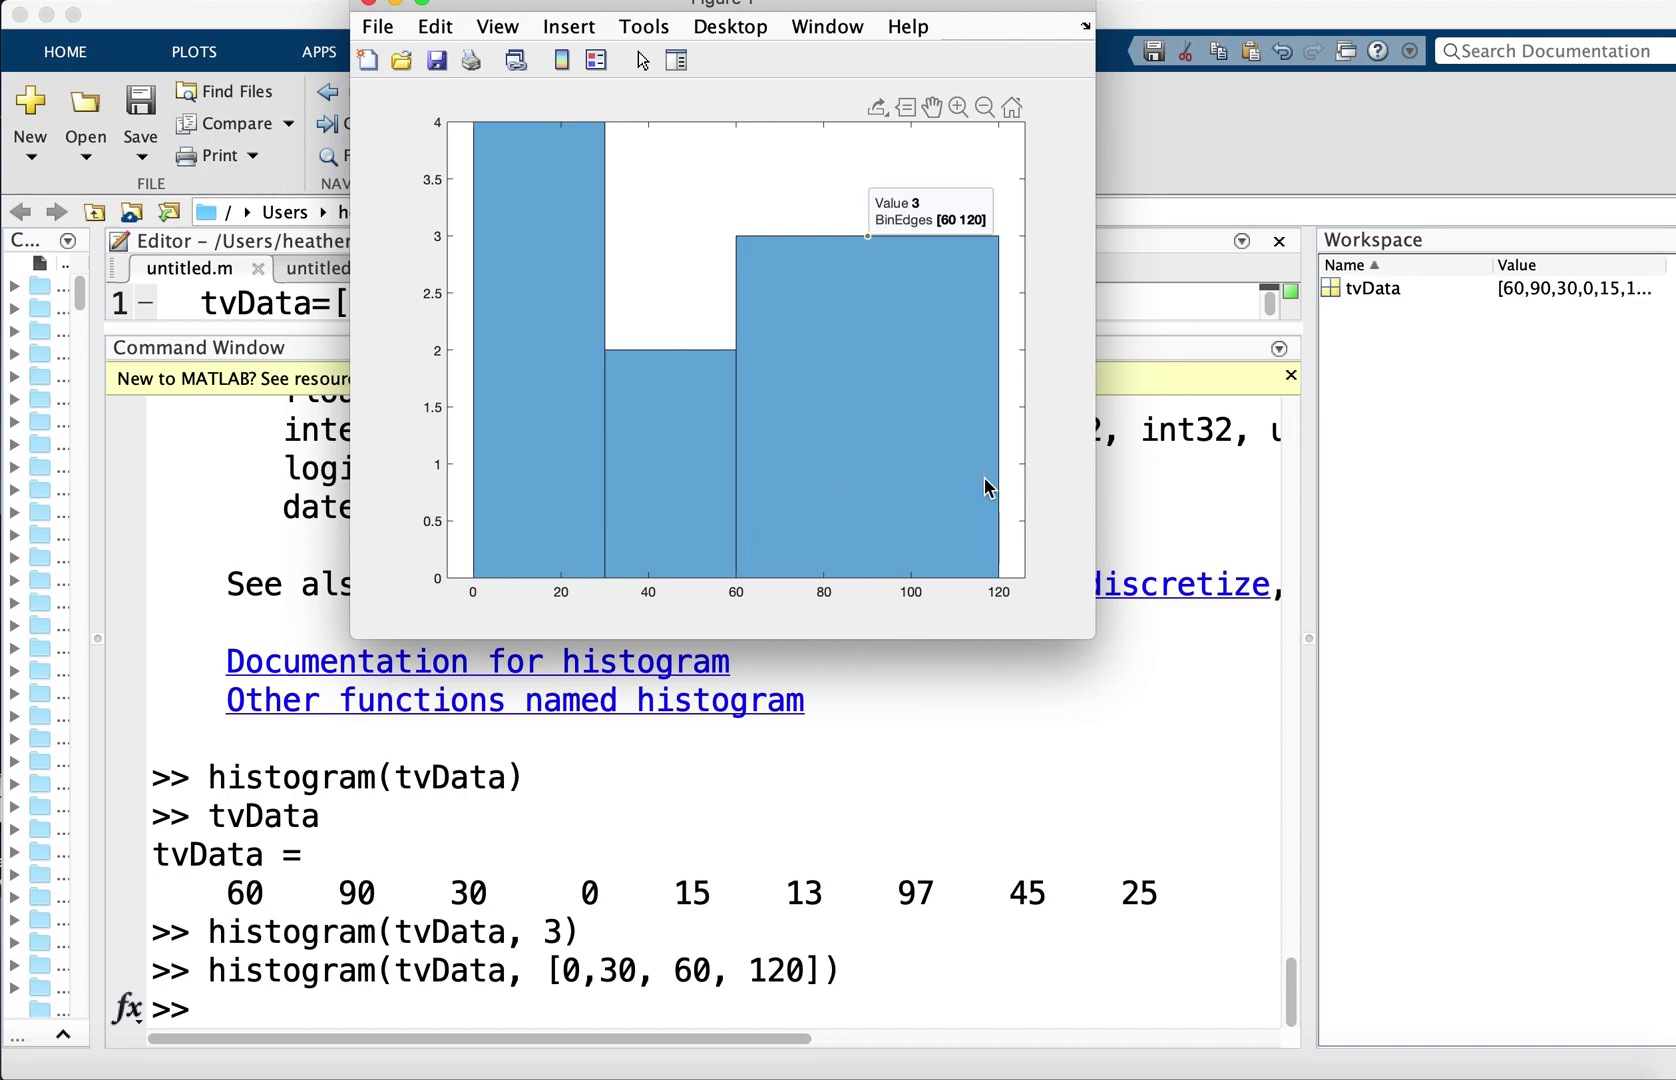
pyautogui.click(366, 3)
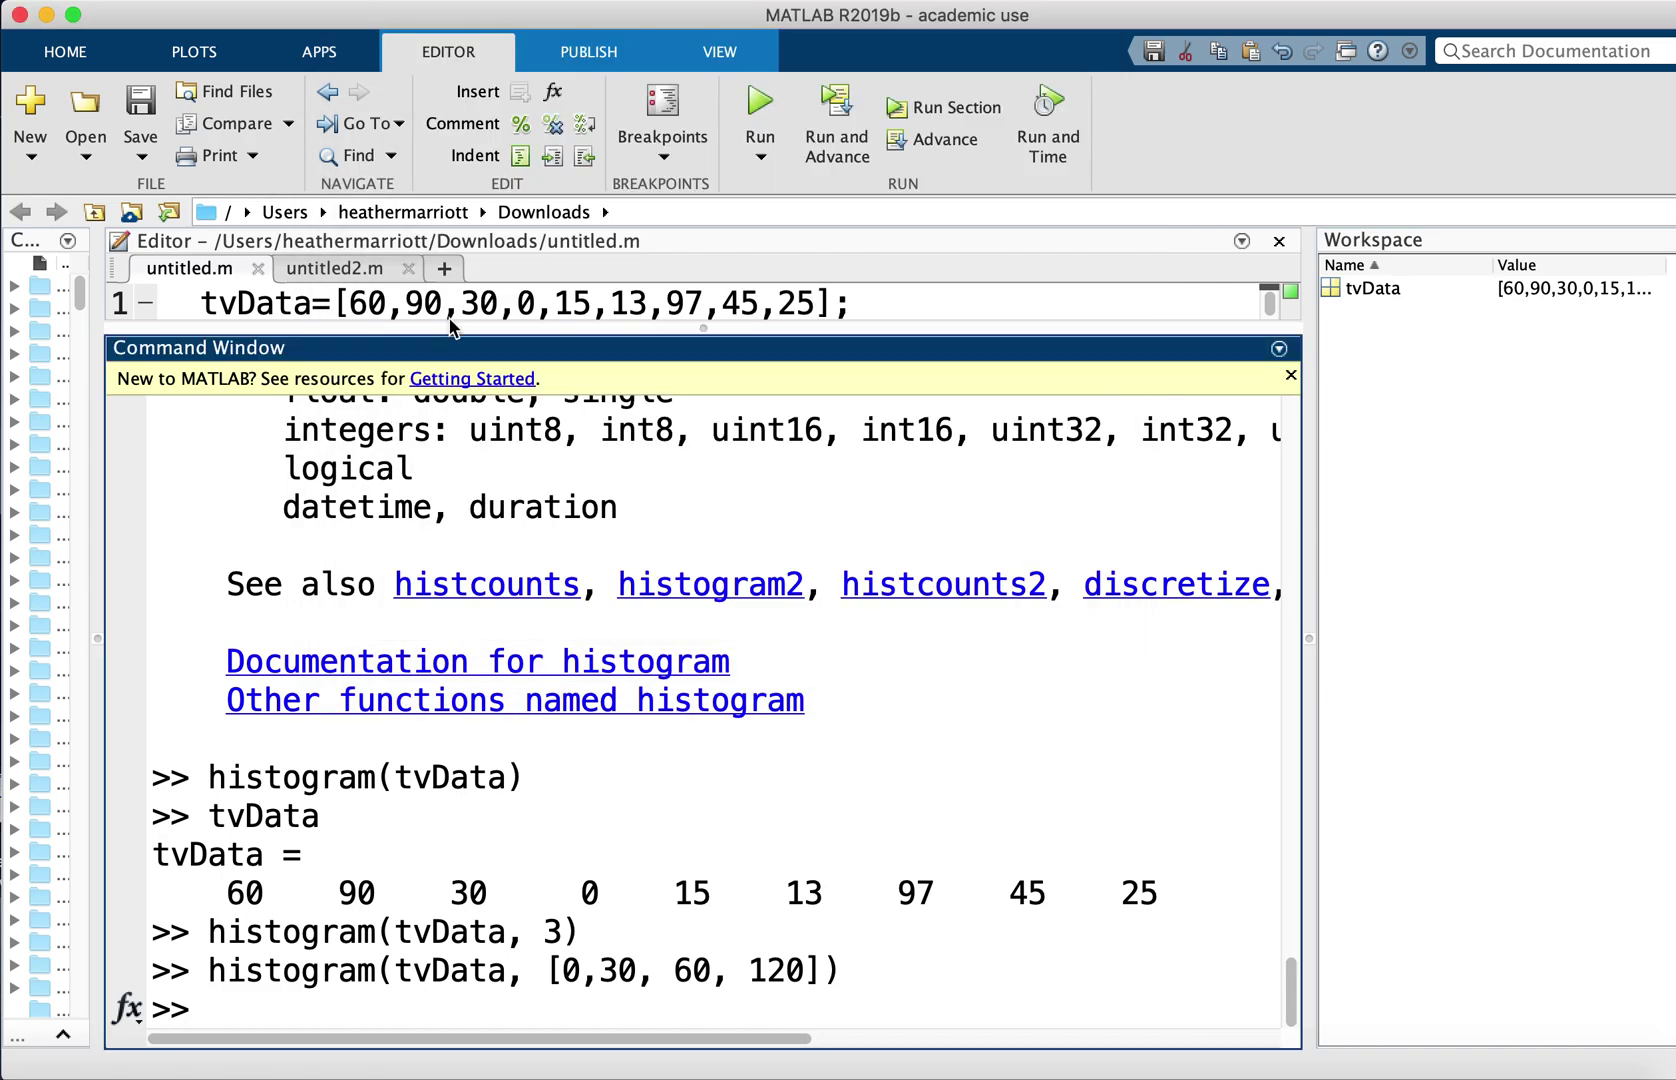
# Enlarge the editor and highlight the title and axis-label lines in untitled.m
pyautogui.moveTo(448, 331); pyautogui.dragTo(479, 558)
pyautogui.click(424, 500)
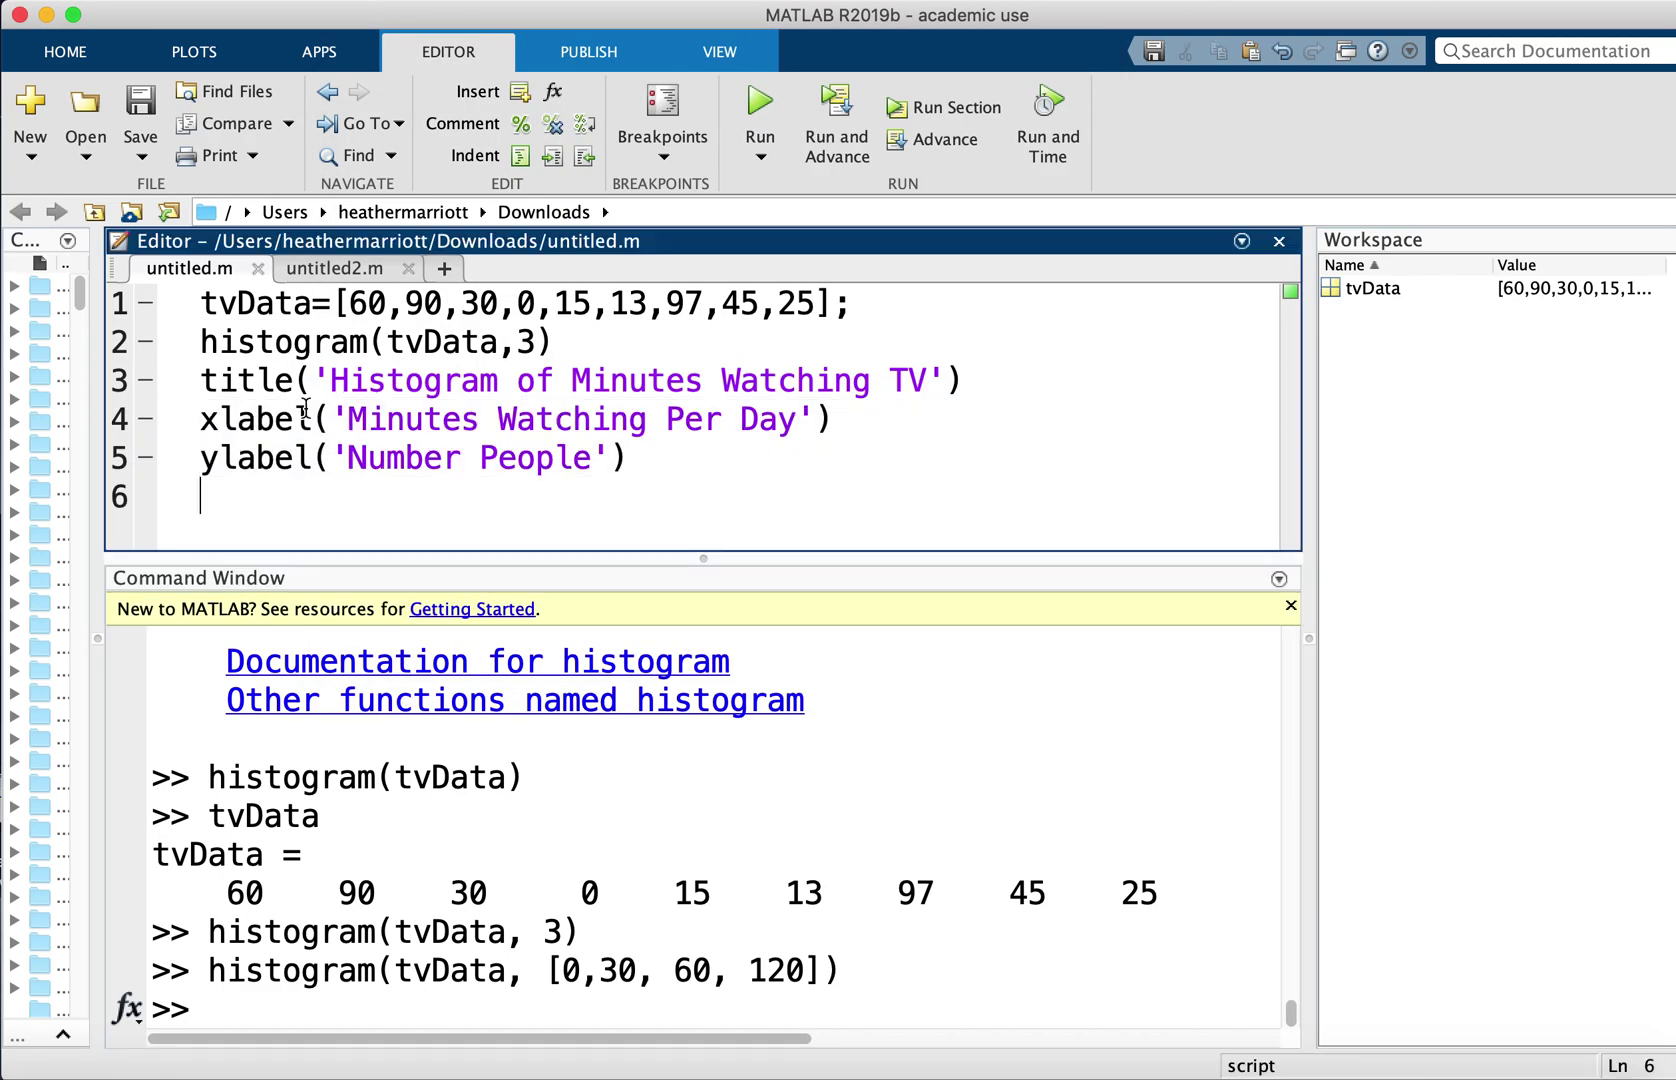
pyautogui.moveTo(203, 380); pyautogui.dragTo(358, 450)
pyautogui.click(349, 500)
# Run untitled.m, view the titled, labeled three-bin histogram, and close its figure
pyautogui.click(760, 102)
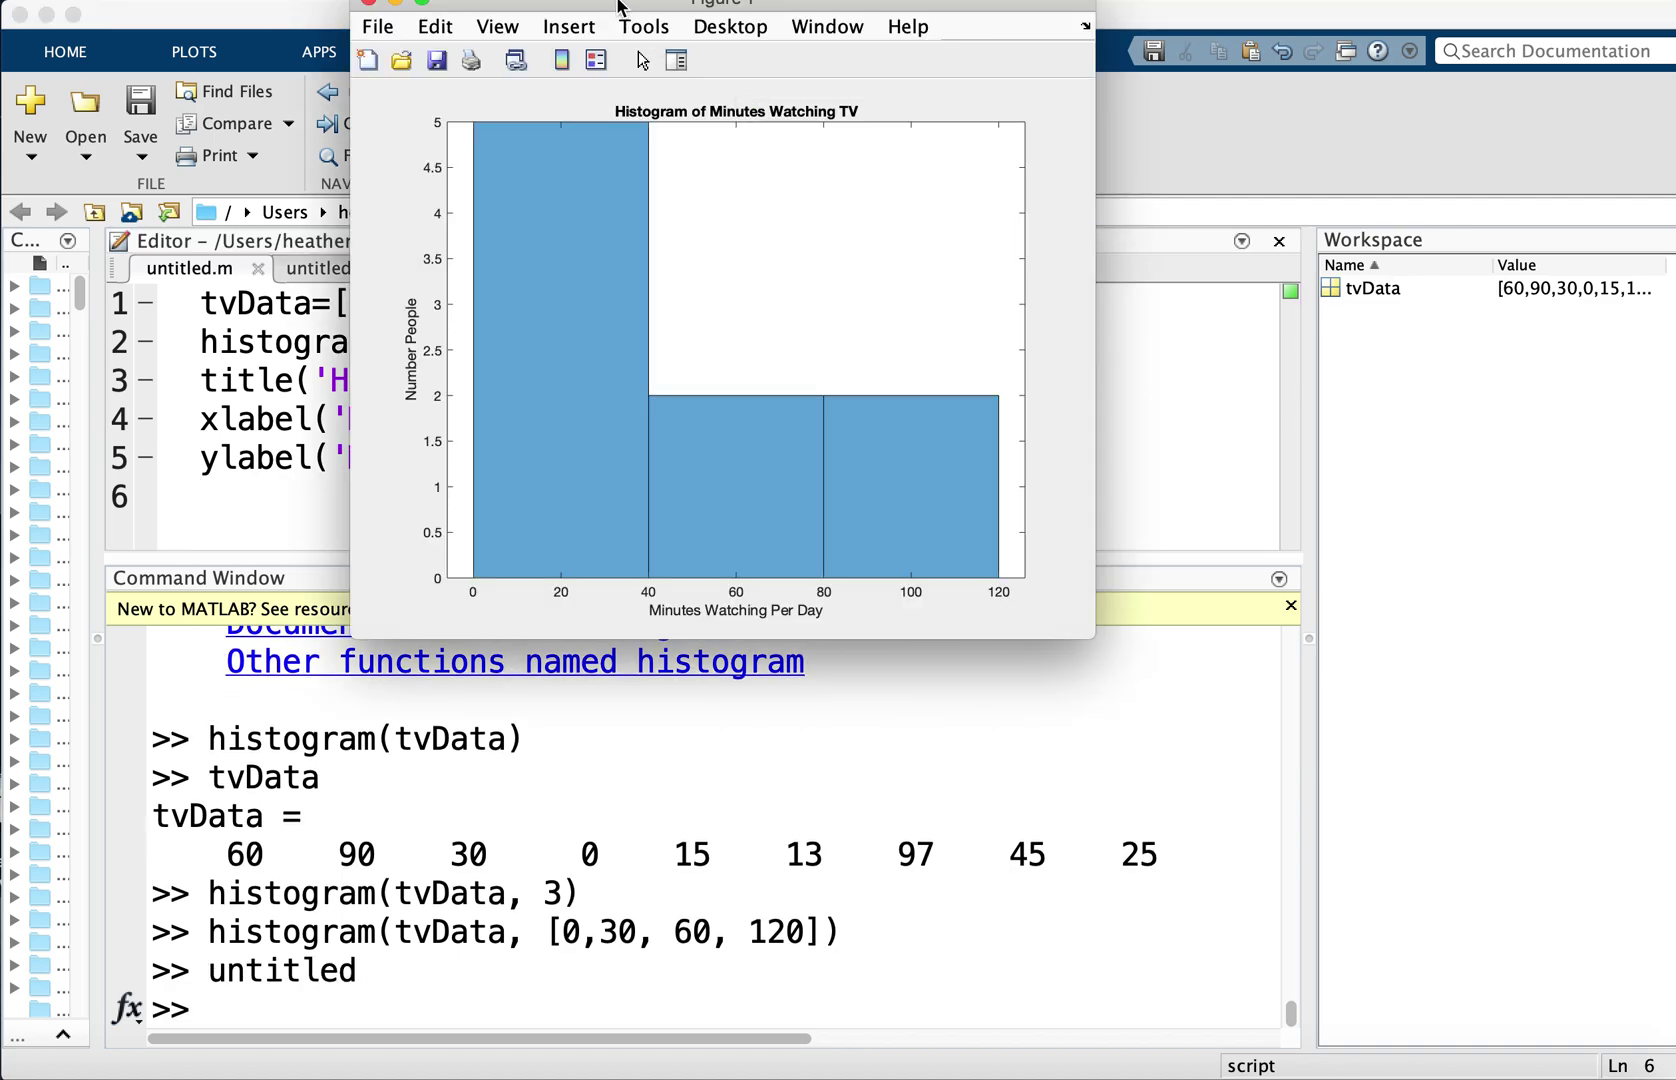
pyautogui.moveTo(622, 8); pyautogui.dragTo(956, 270)
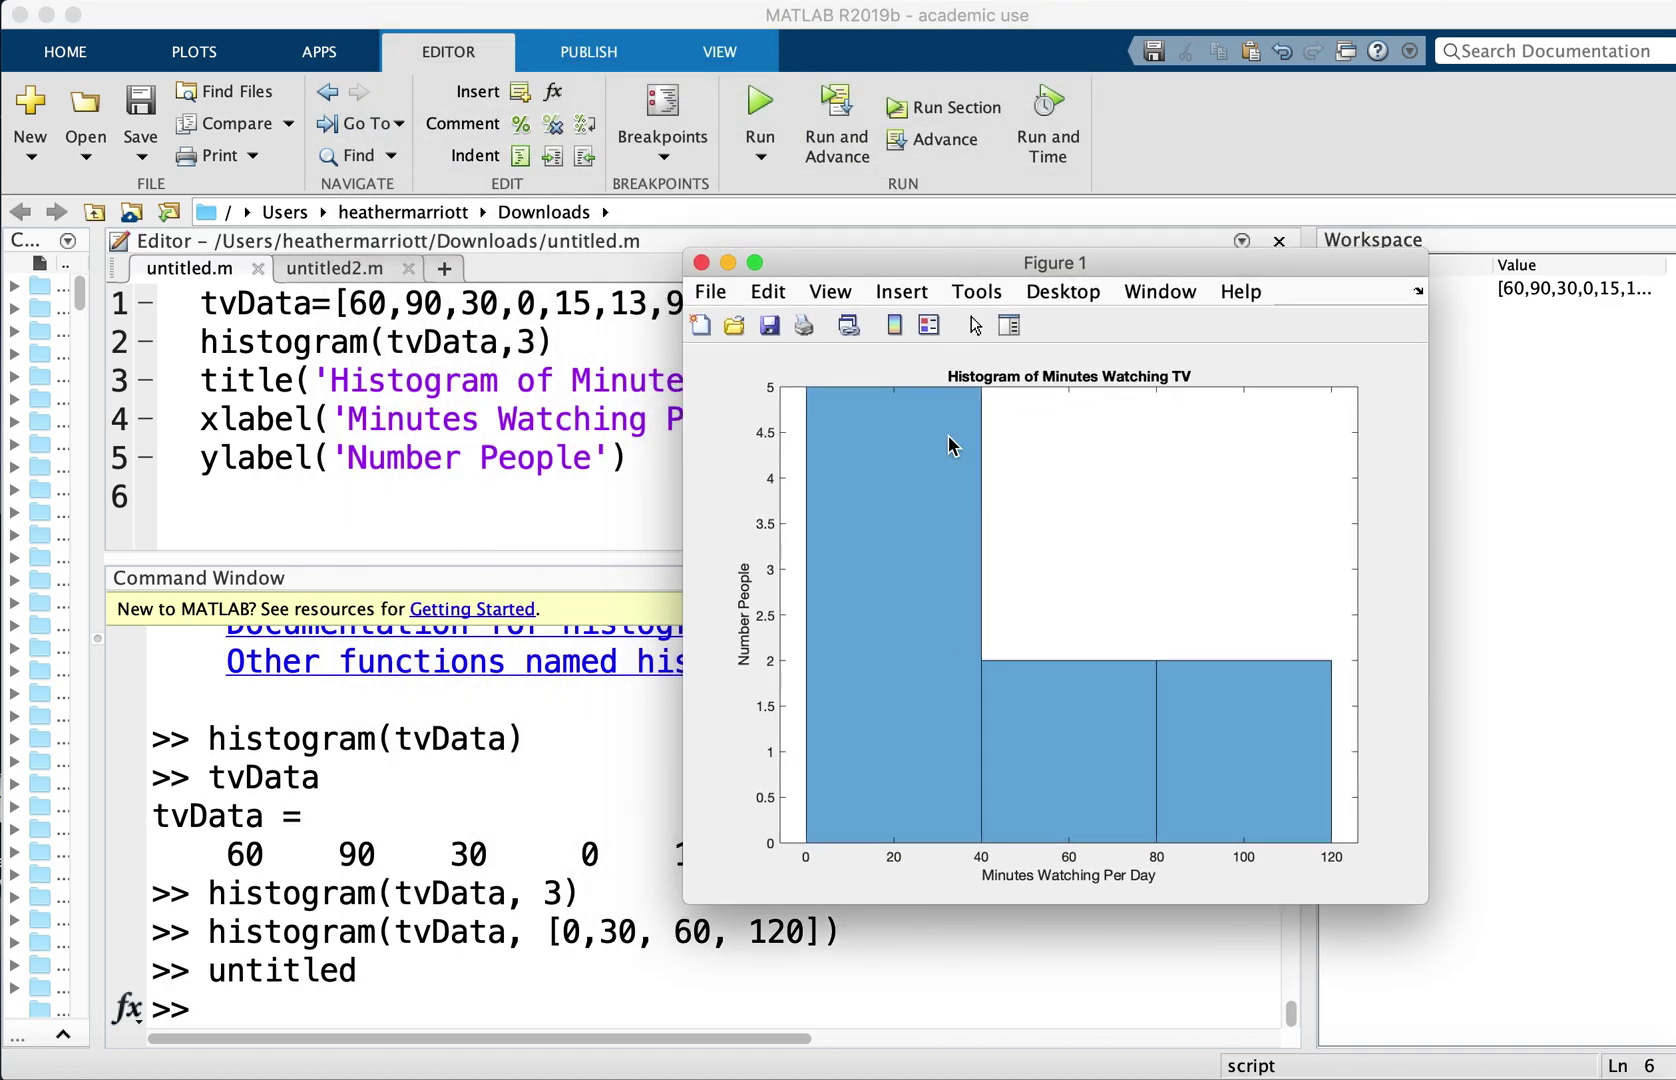
pyautogui.click(701, 262)
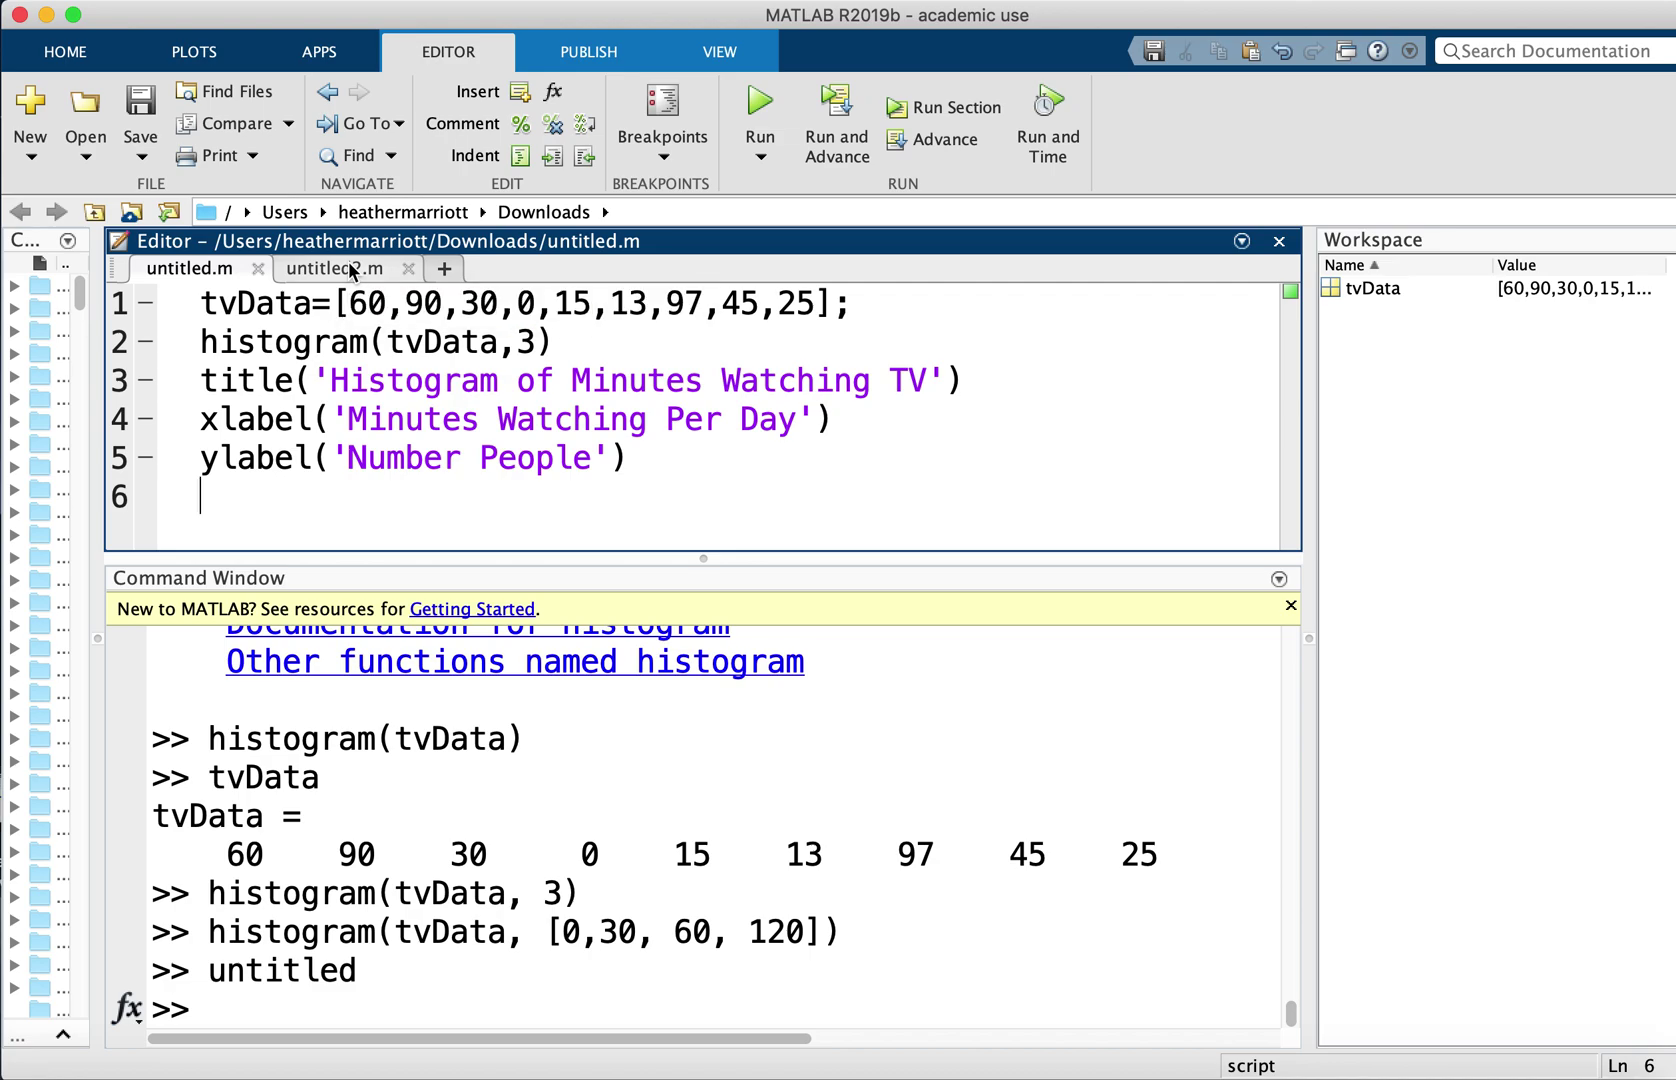
pyautogui.click(350, 268)
# Highlight the survey answers in array A, including the 0, 1 and NaN values
pyautogui.click(411, 475)
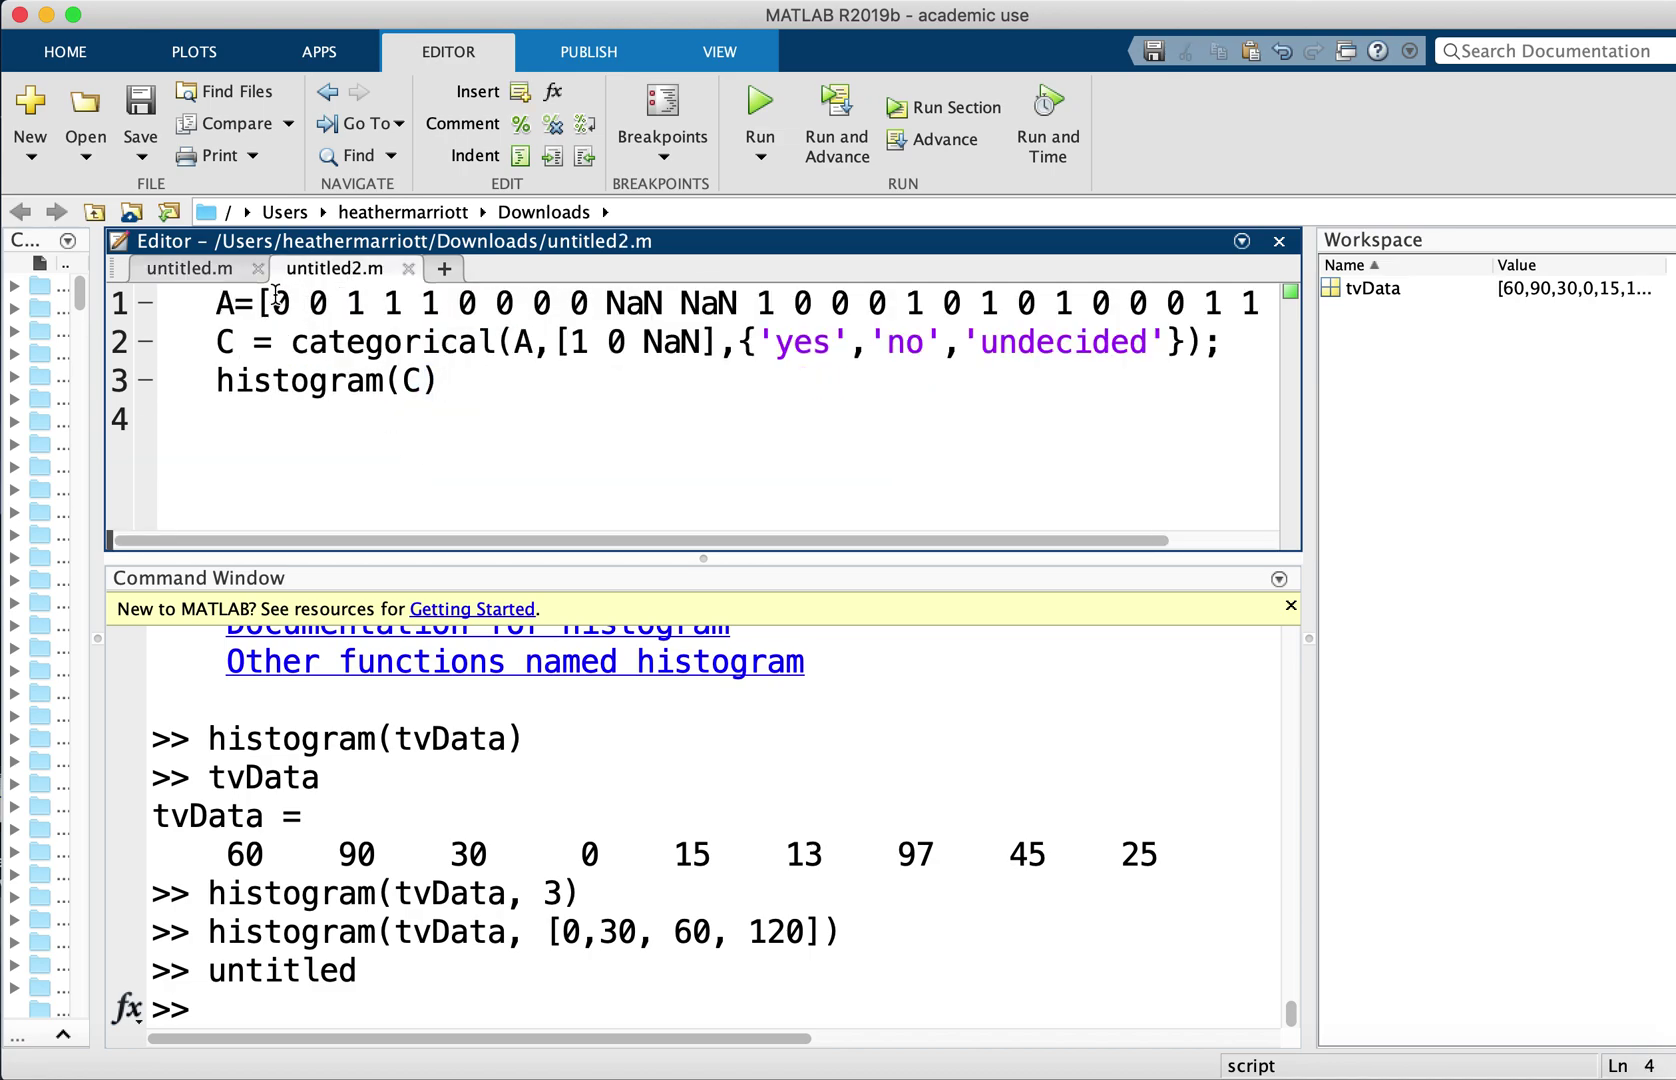
pyautogui.moveTo(273, 305); pyautogui.dragTo(957, 275)
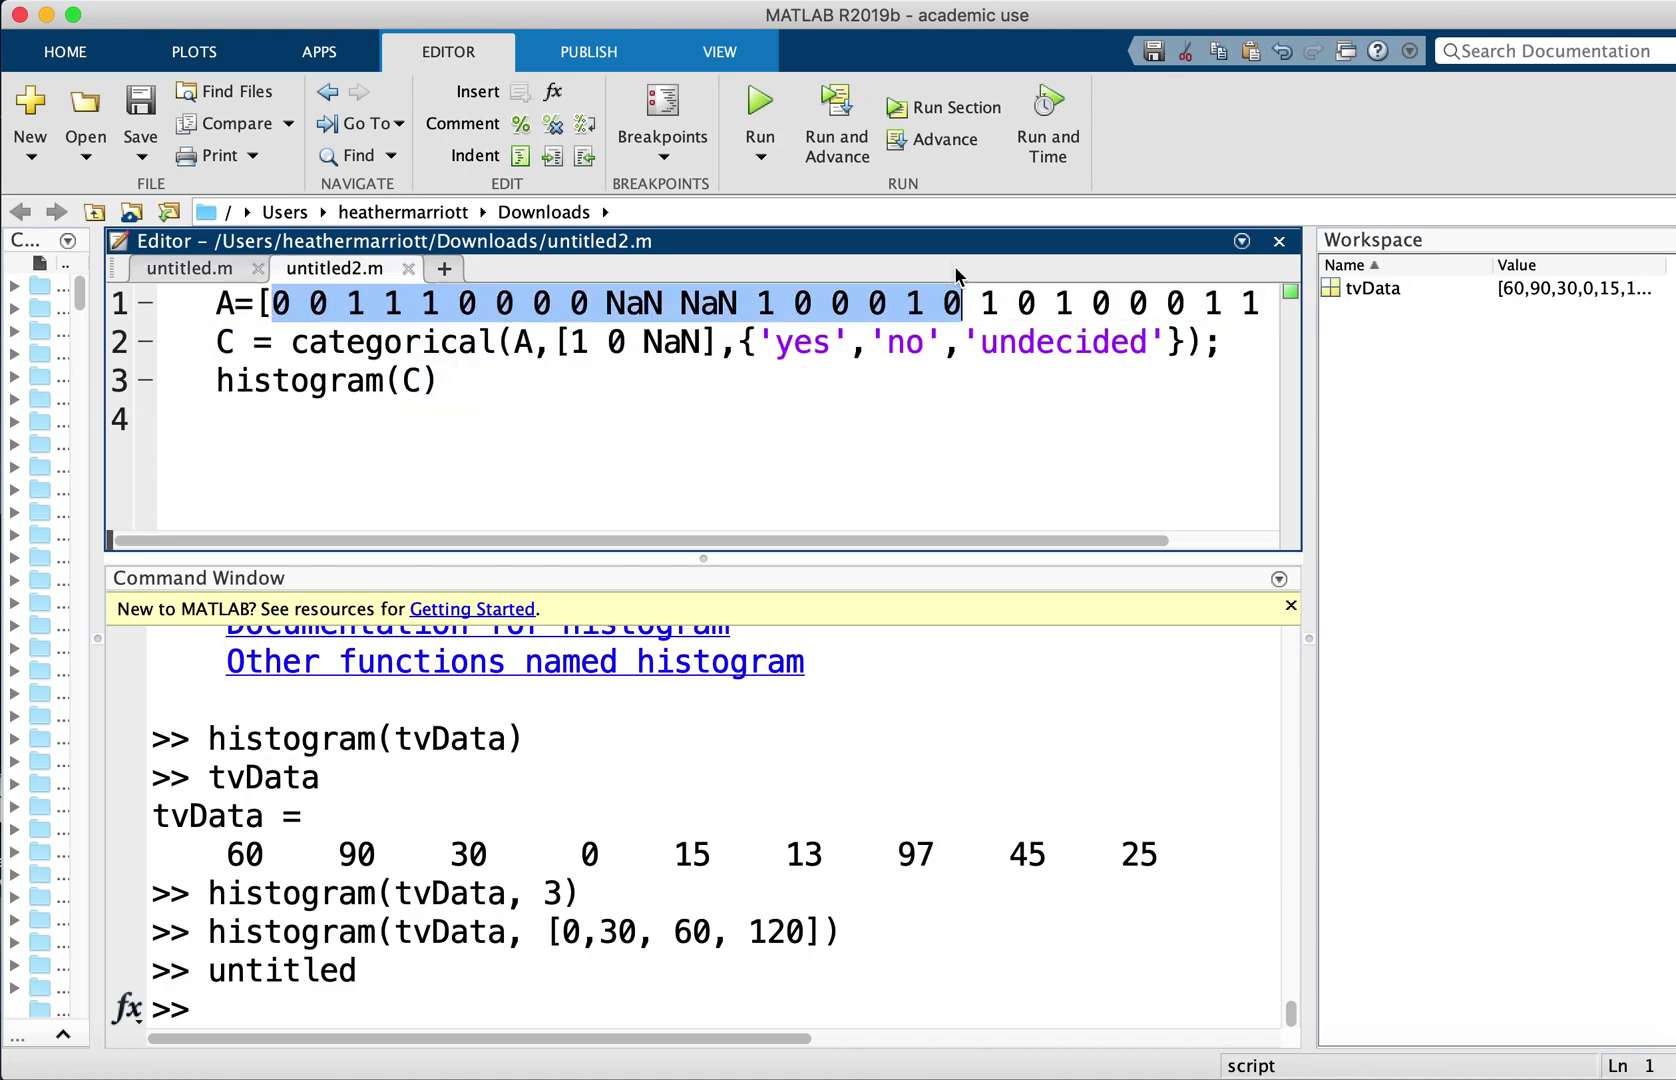
pyautogui.click(382, 302)
pyautogui.doubleClick(317, 302)
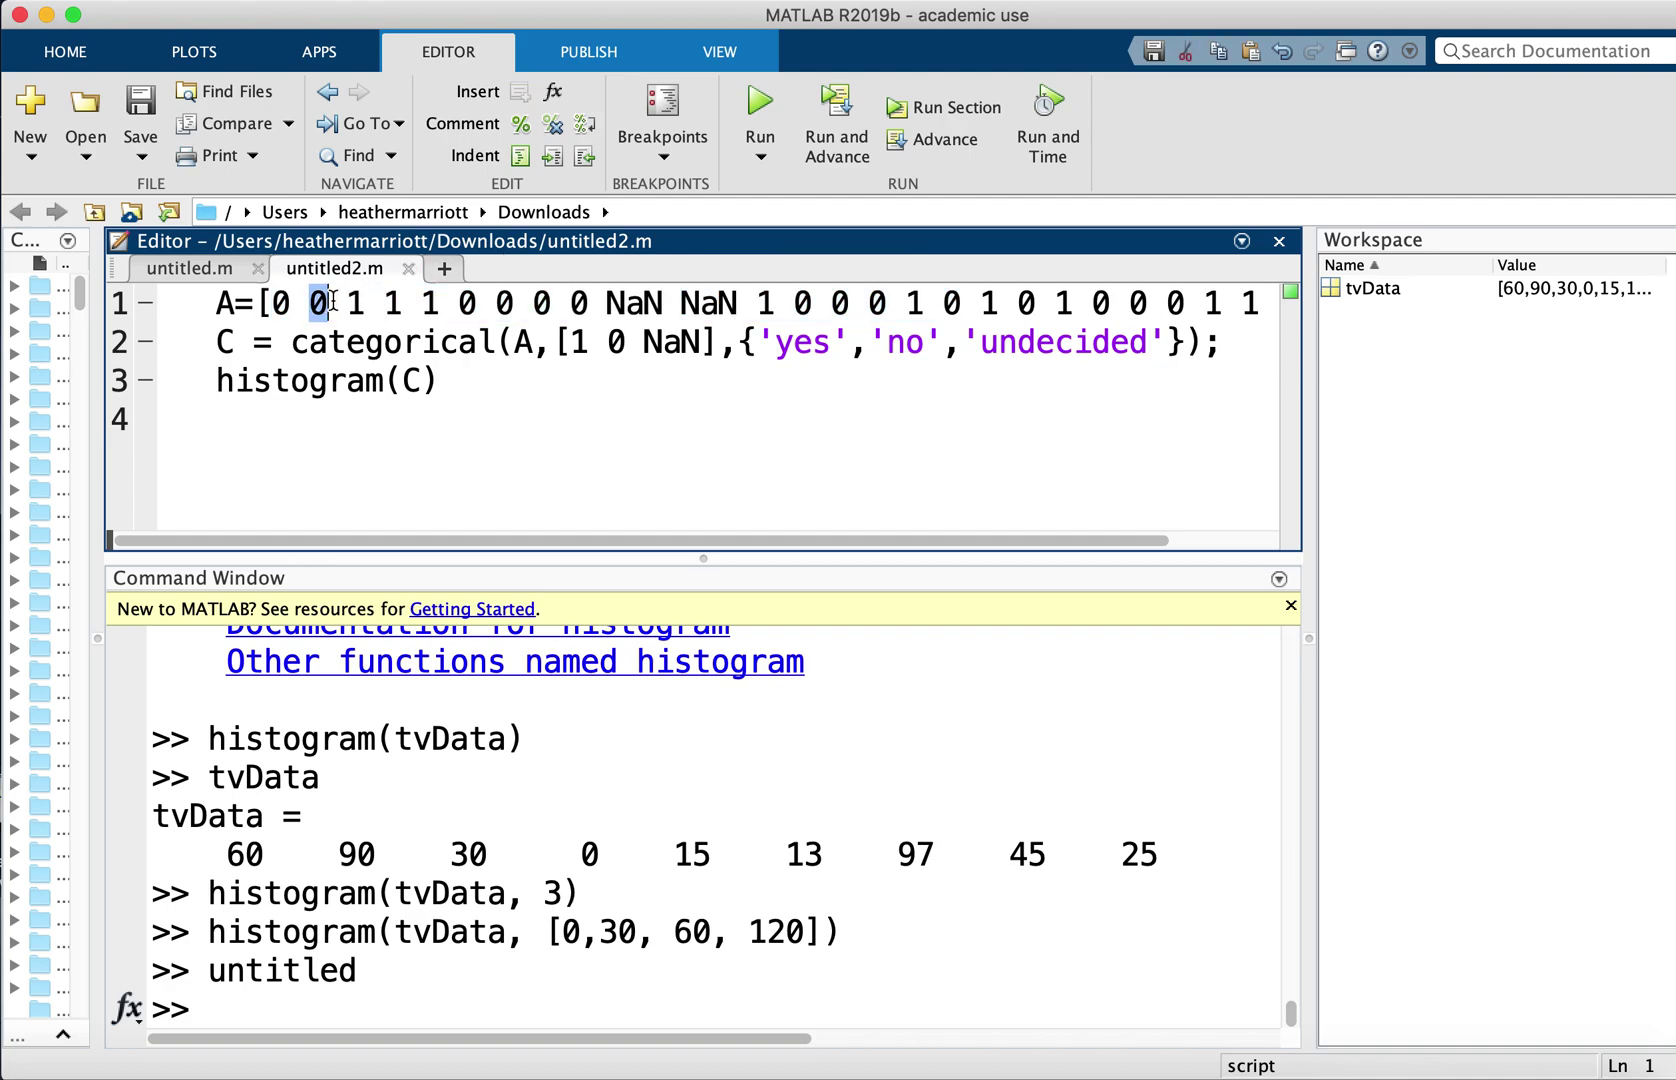
pyautogui.moveTo(350, 302); pyautogui.dragTo(404, 302)
pyautogui.moveTo(606, 302); pyautogui.dragTo(660, 303)
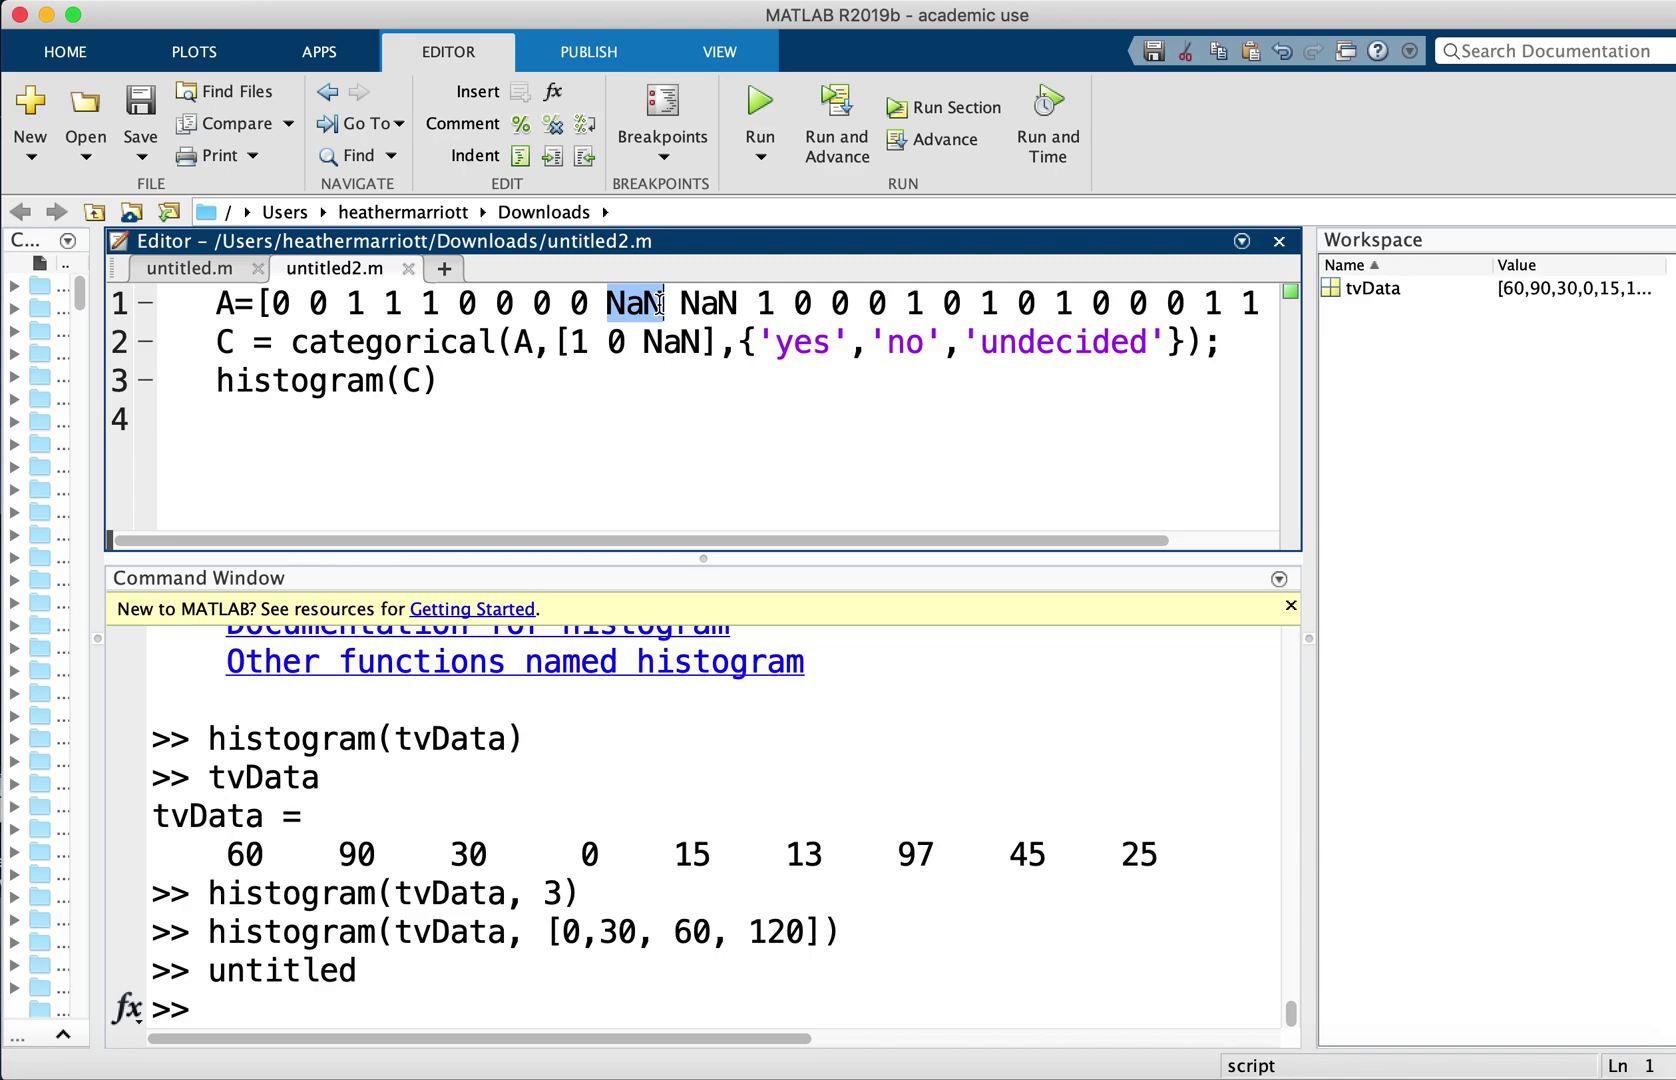
# Highlight the categorical call, its [1 0 NaN] value list and the yes/no/undecided names
pyautogui.moveTo(291, 341); pyautogui.dragTo(533, 342)
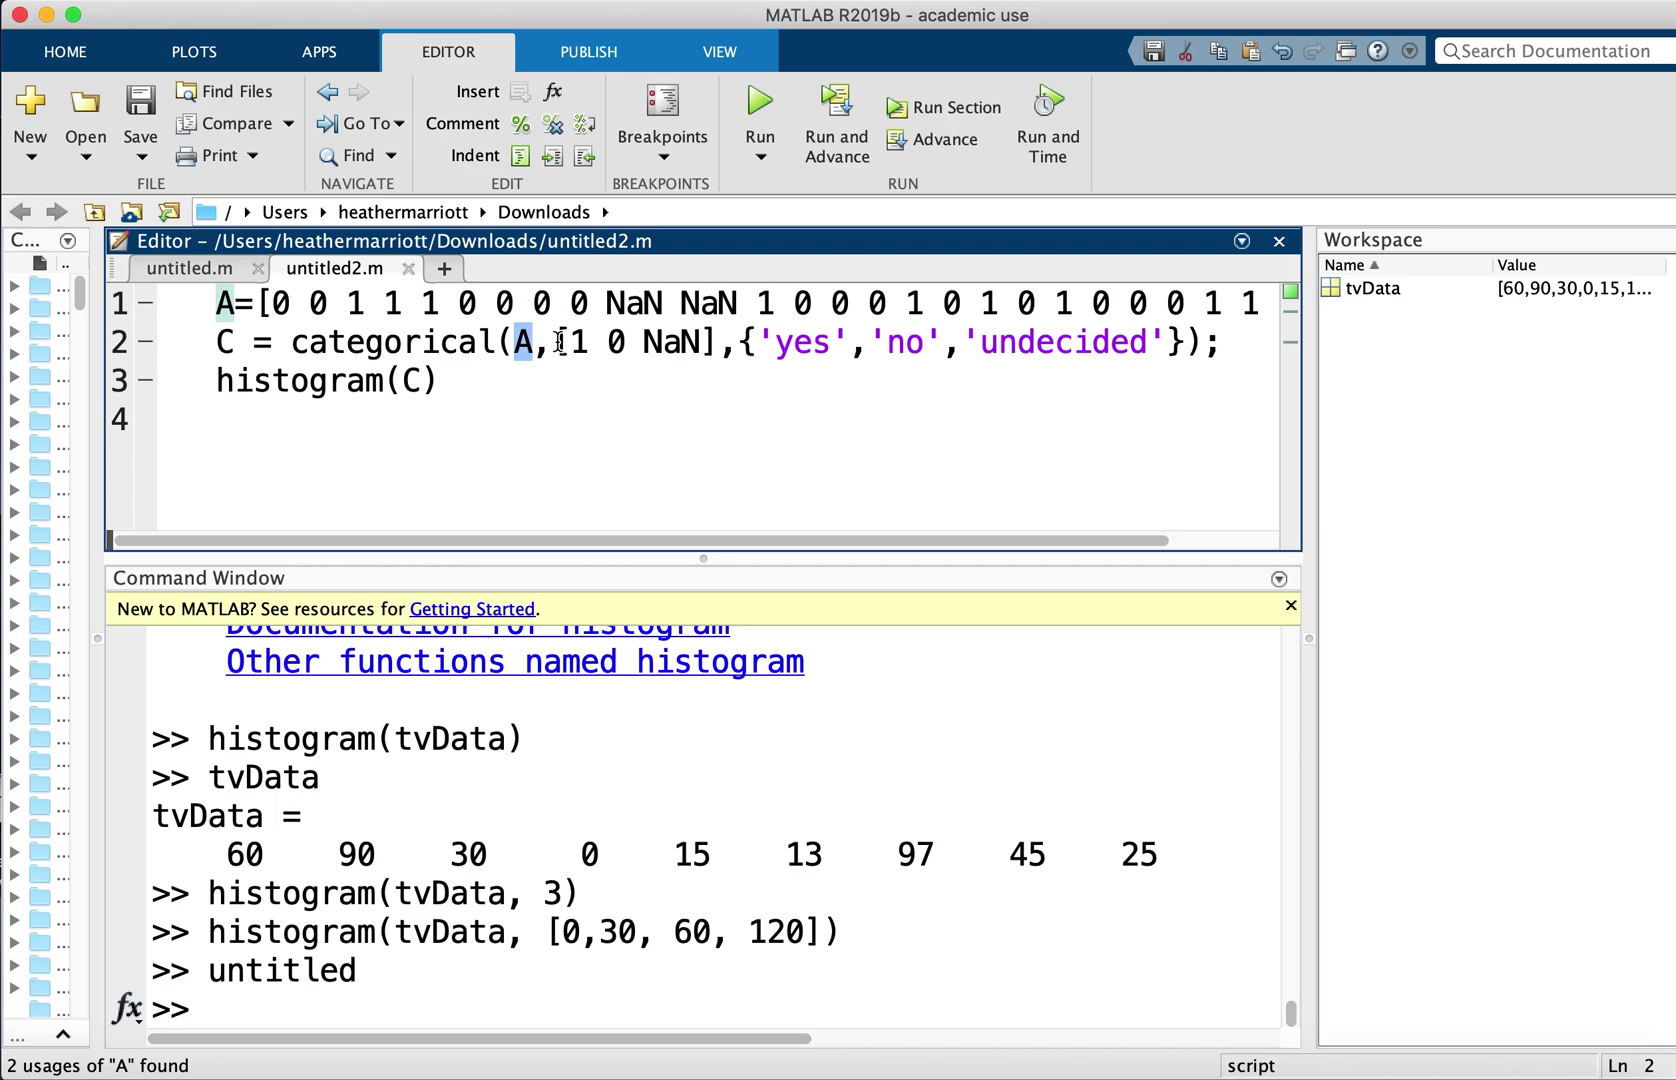
pyautogui.moveTo(552, 342); pyautogui.dragTo(719, 343)
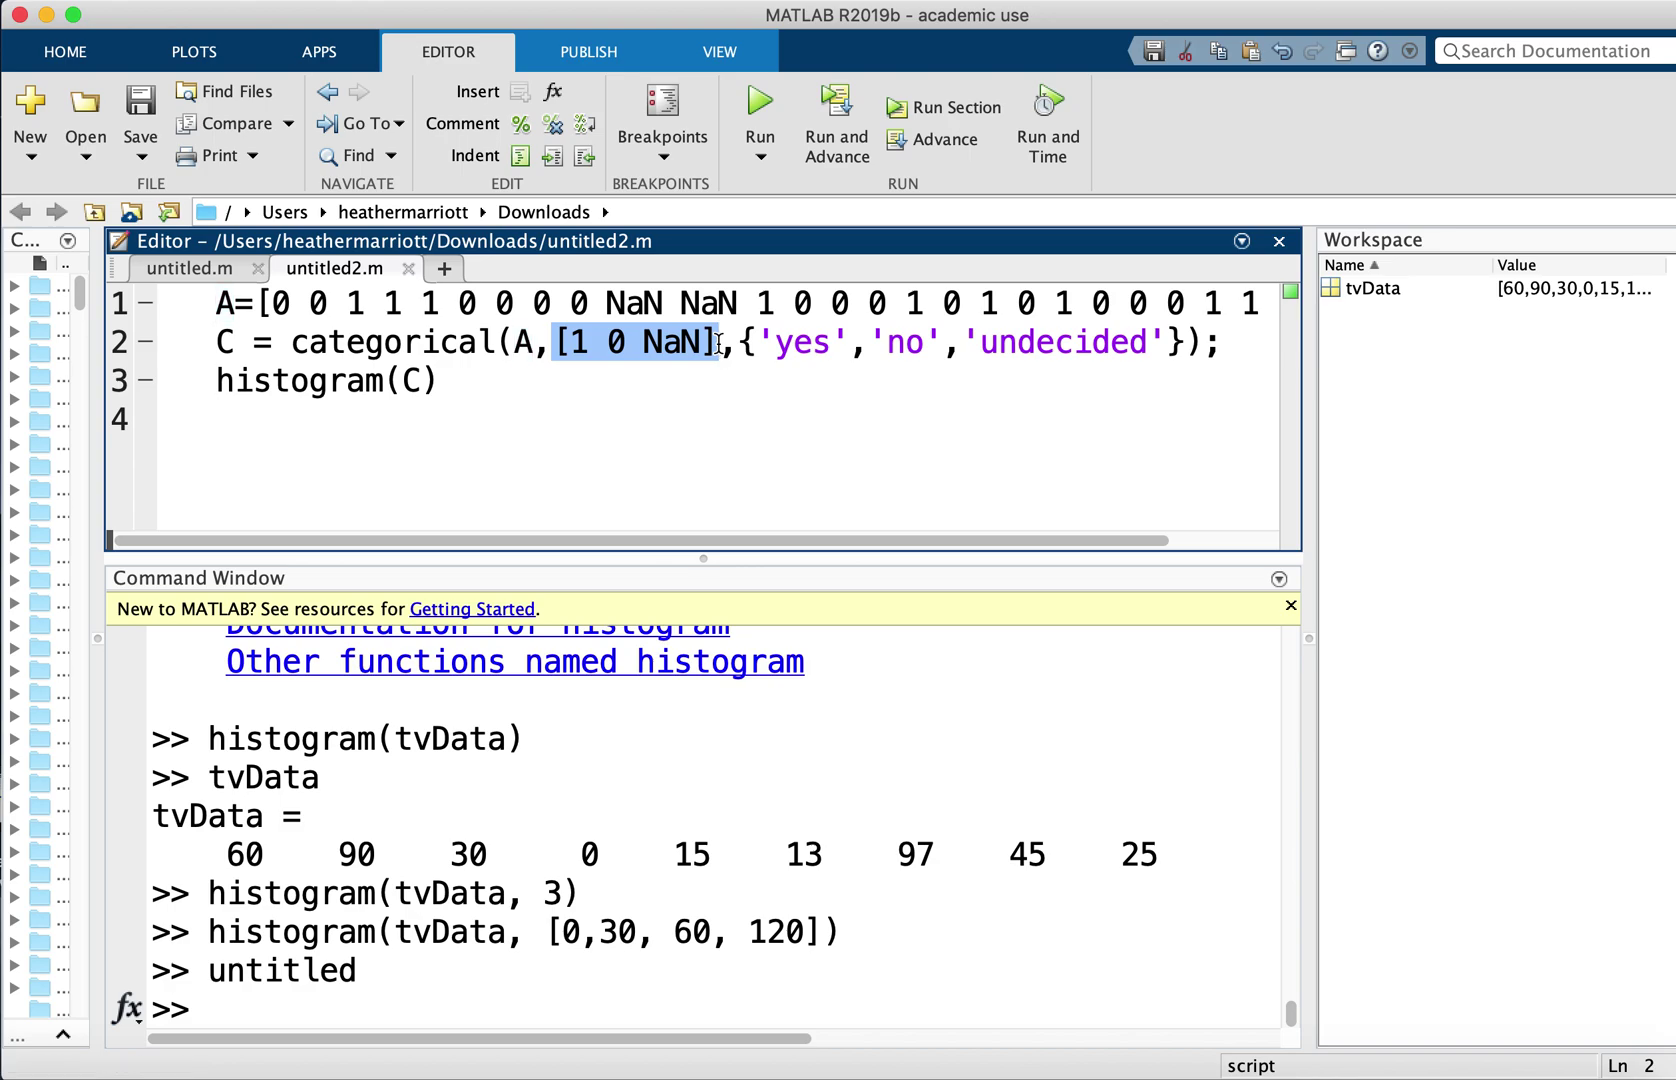
pyautogui.press('Down')
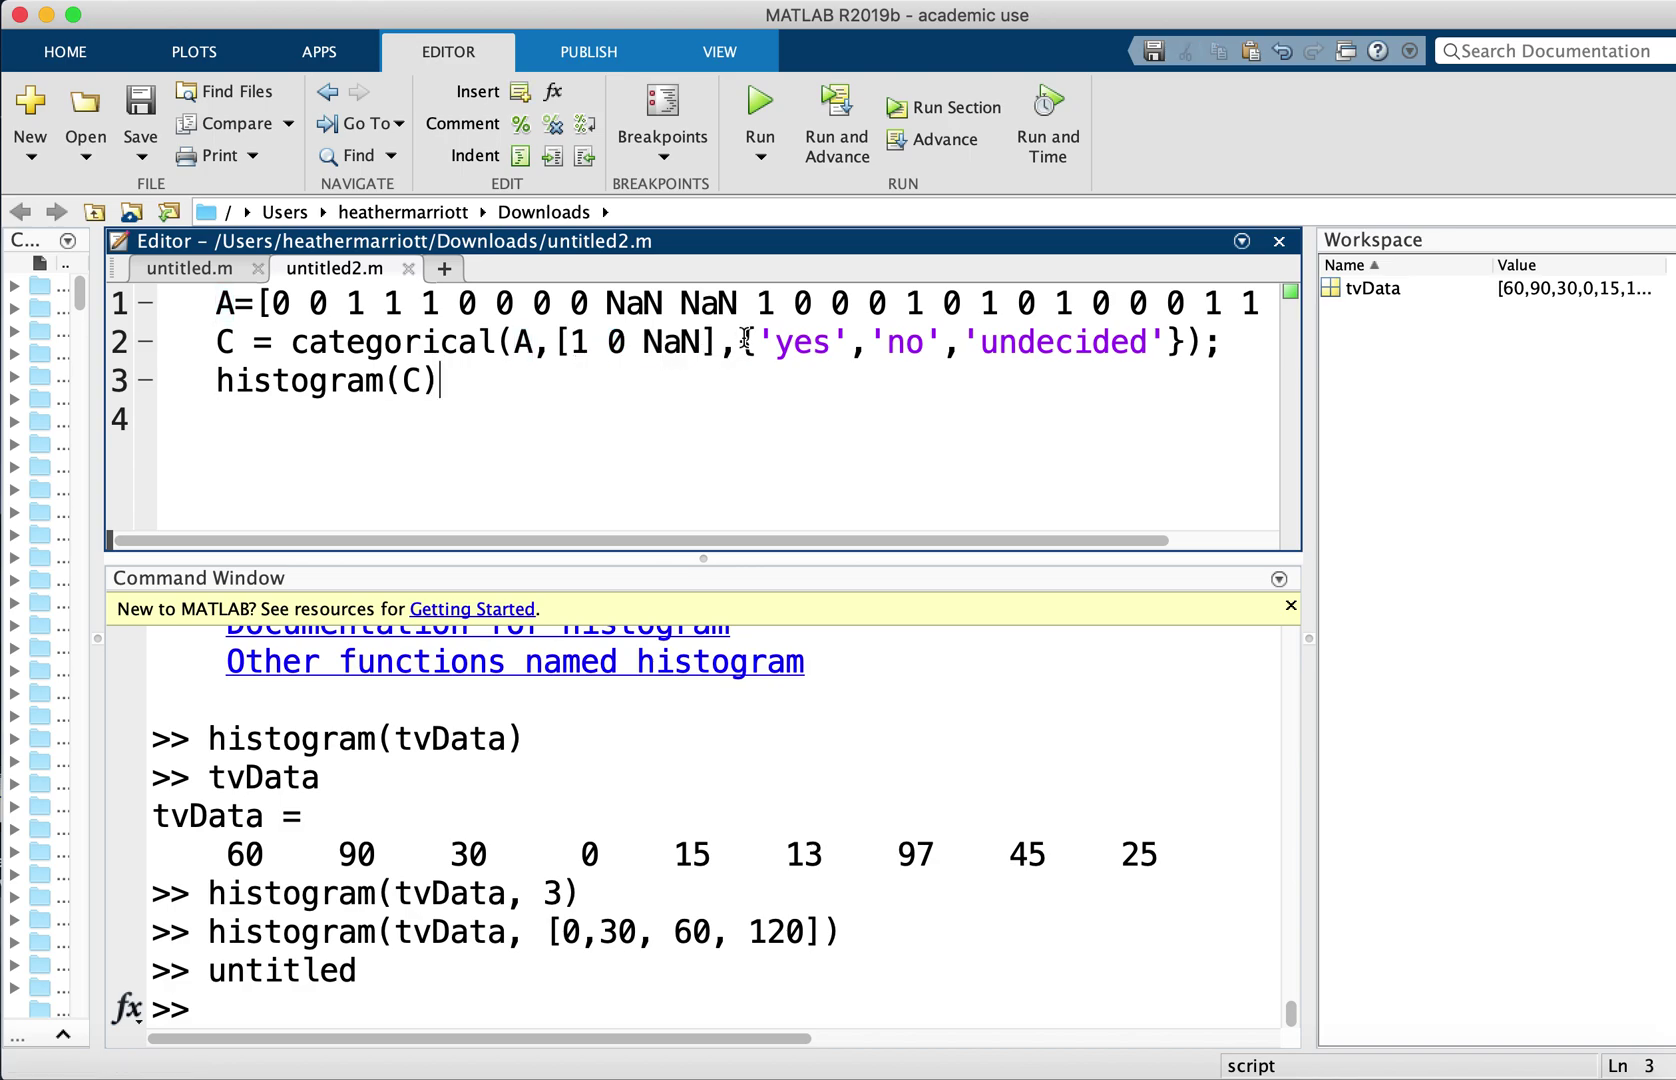
pyautogui.moveTo(745, 340); pyautogui.dragTo(1187, 360)
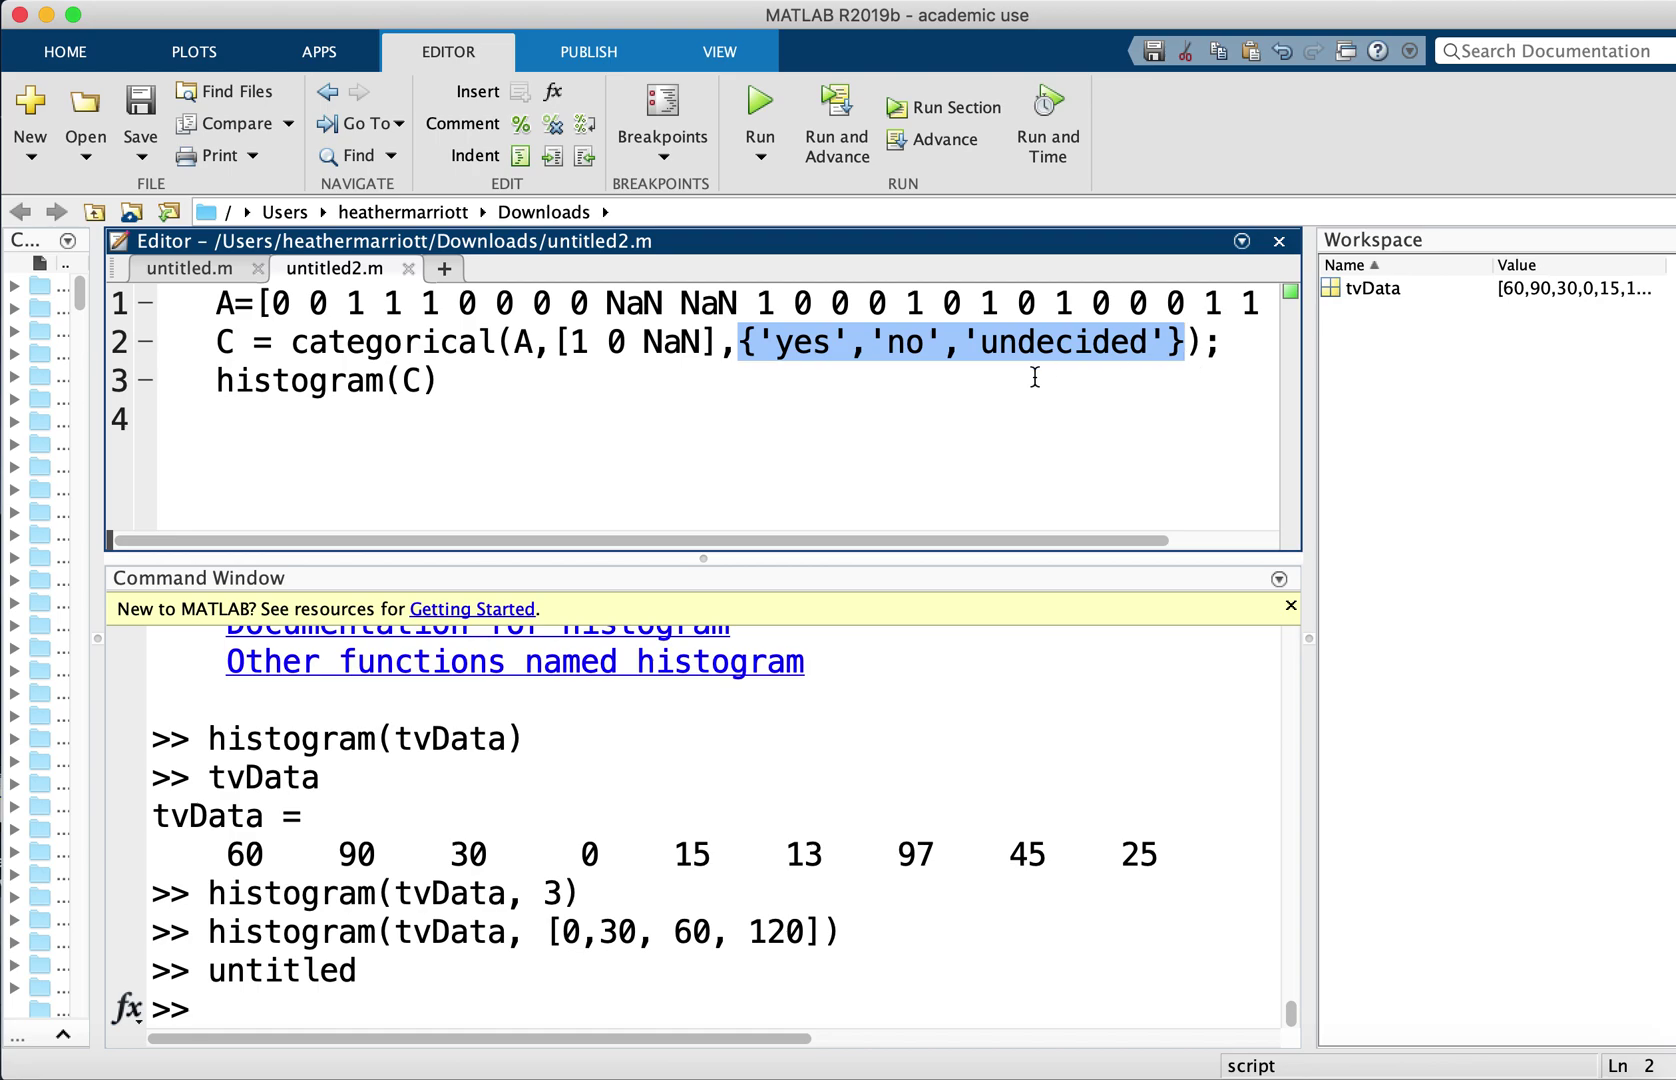
pyautogui.click(932, 404)
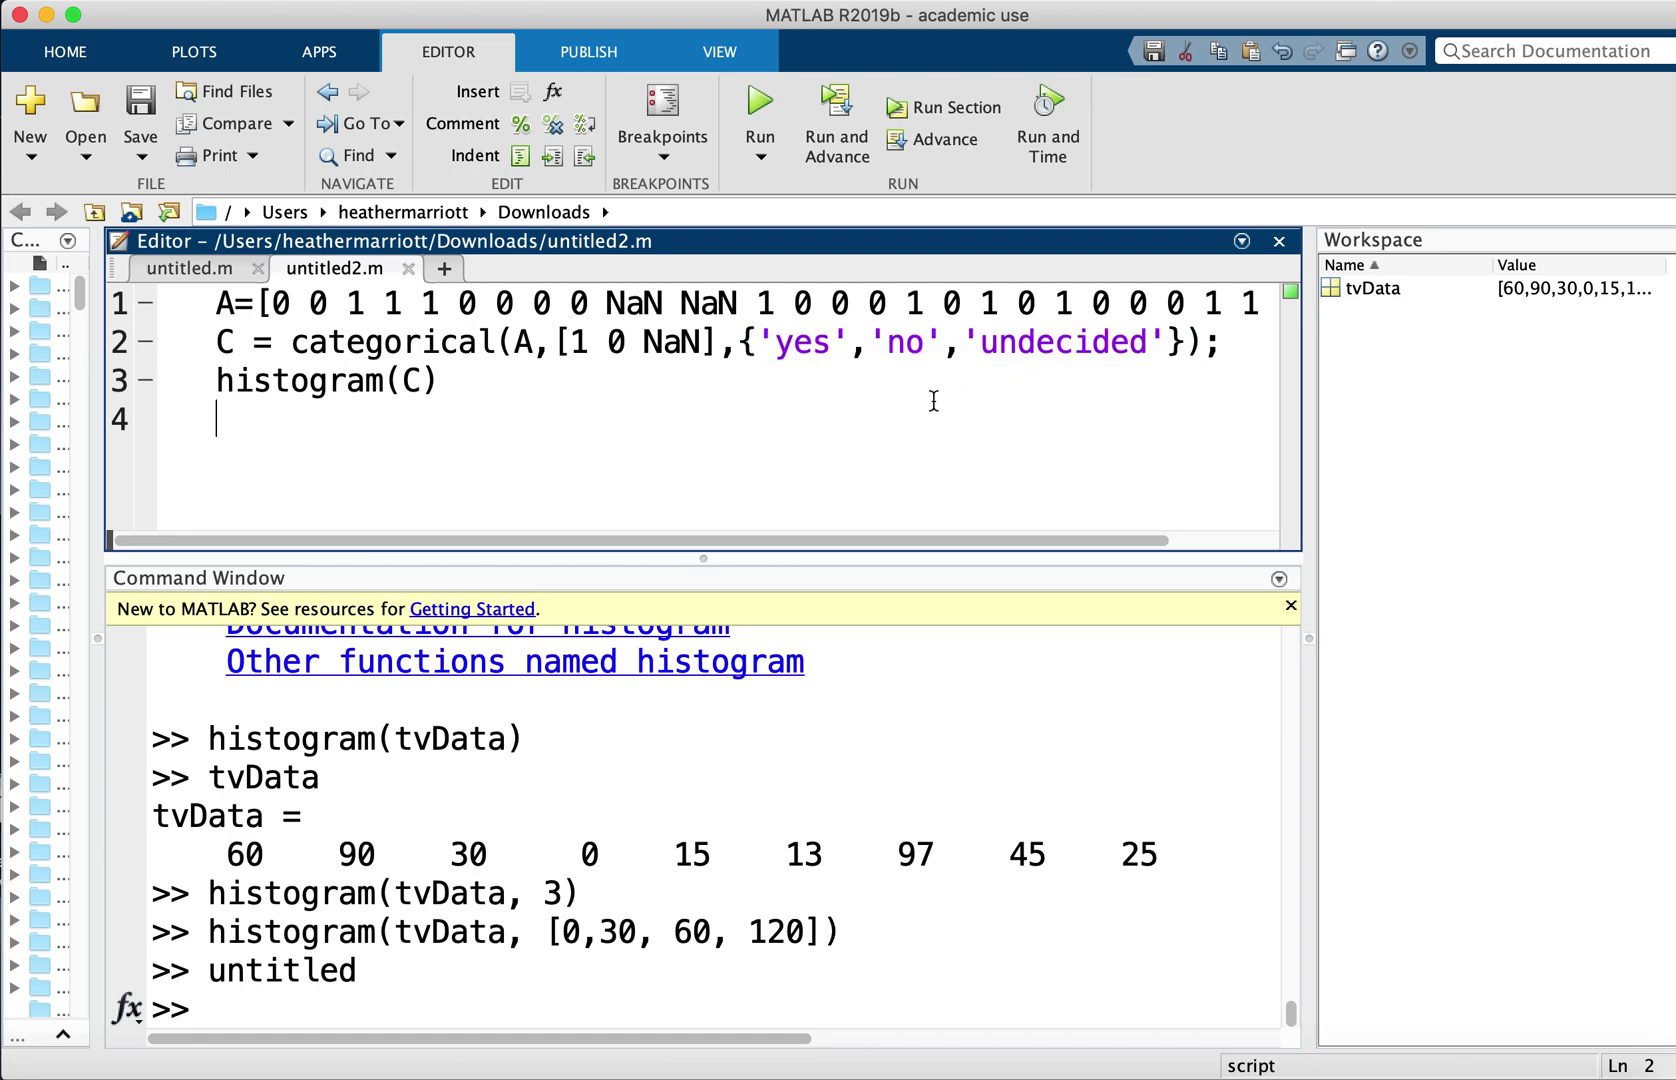
# Pair 1 with 'yes', 0 with 'no', NaN with 'undecided', then highlight C in histogram(C)
pyautogui.doubleClick(581, 338)
pyautogui.moveTo(758, 341); pyautogui.dragTo(850, 342)
pyautogui.doubleClick(614, 350)
pyautogui.moveTo(869, 341); pyautogui.dragTo(928, 333)
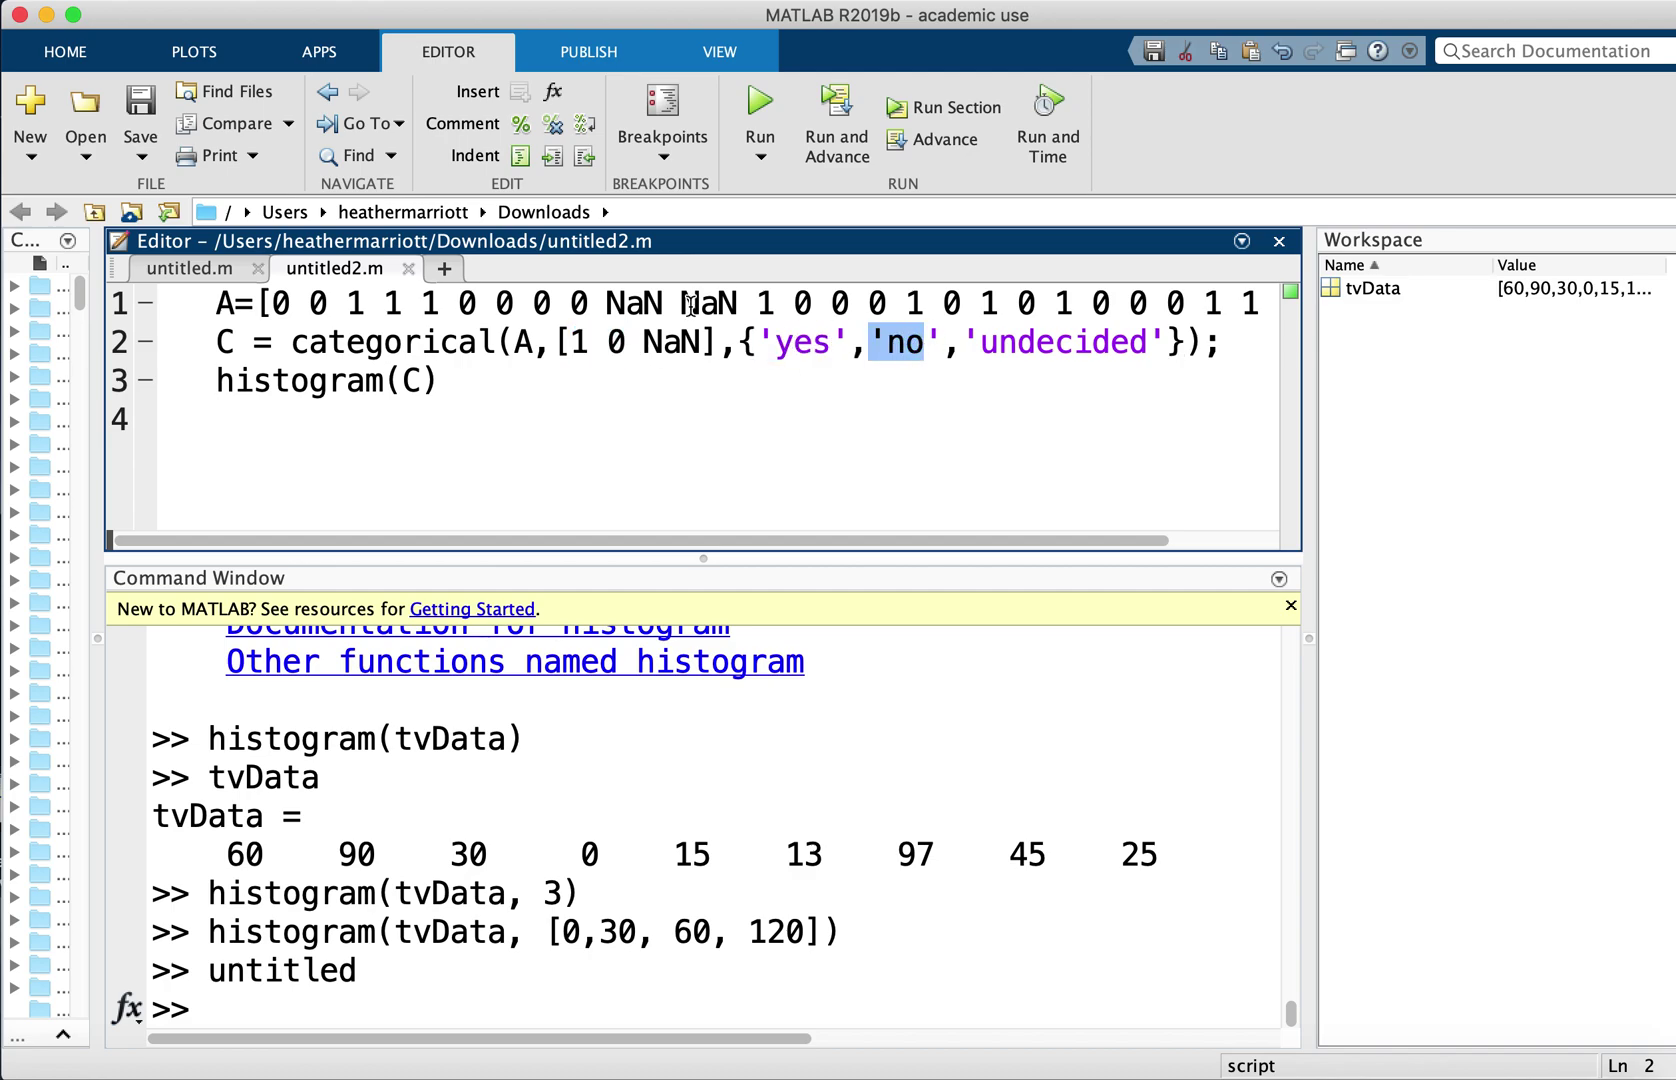
pyautogui.moveTo(643, 342); pyautogui.dragTo(703, 342)
pyautogui.moveTo(962, 342); pyautogui.dragTo(1185, 342)
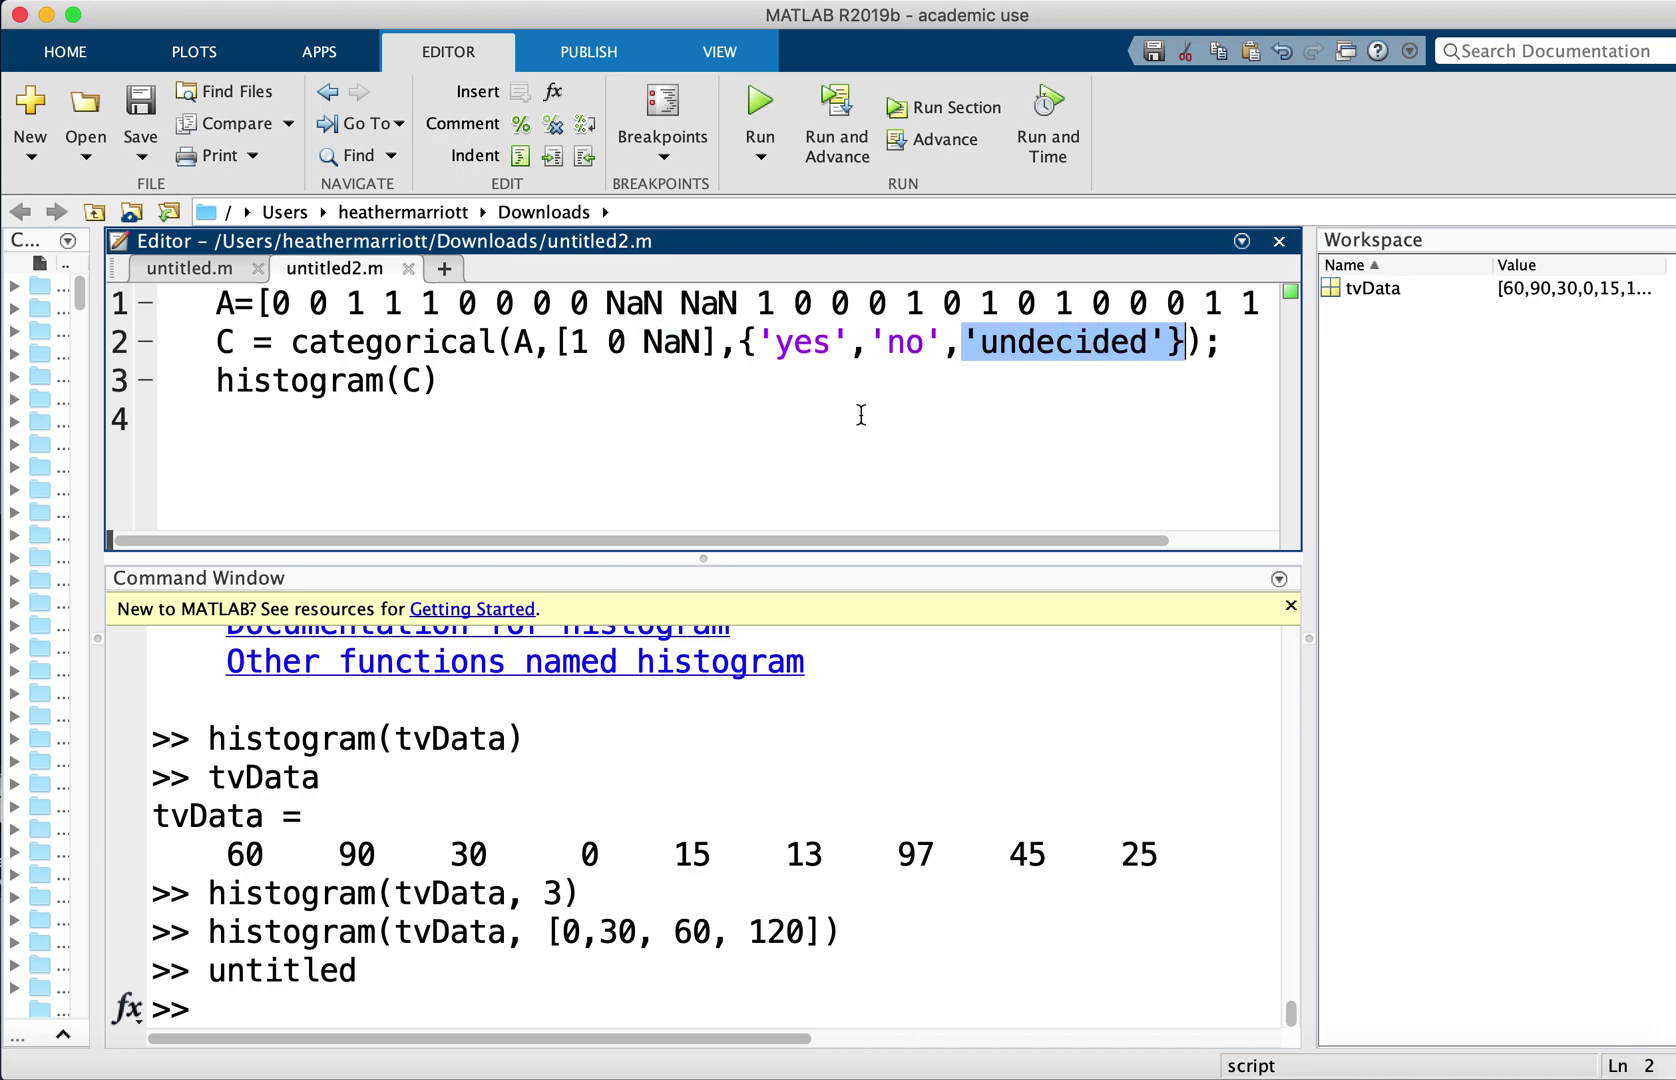
pyautogui.moveTo(402, 380); pyautogui.dragTo(421, 378)
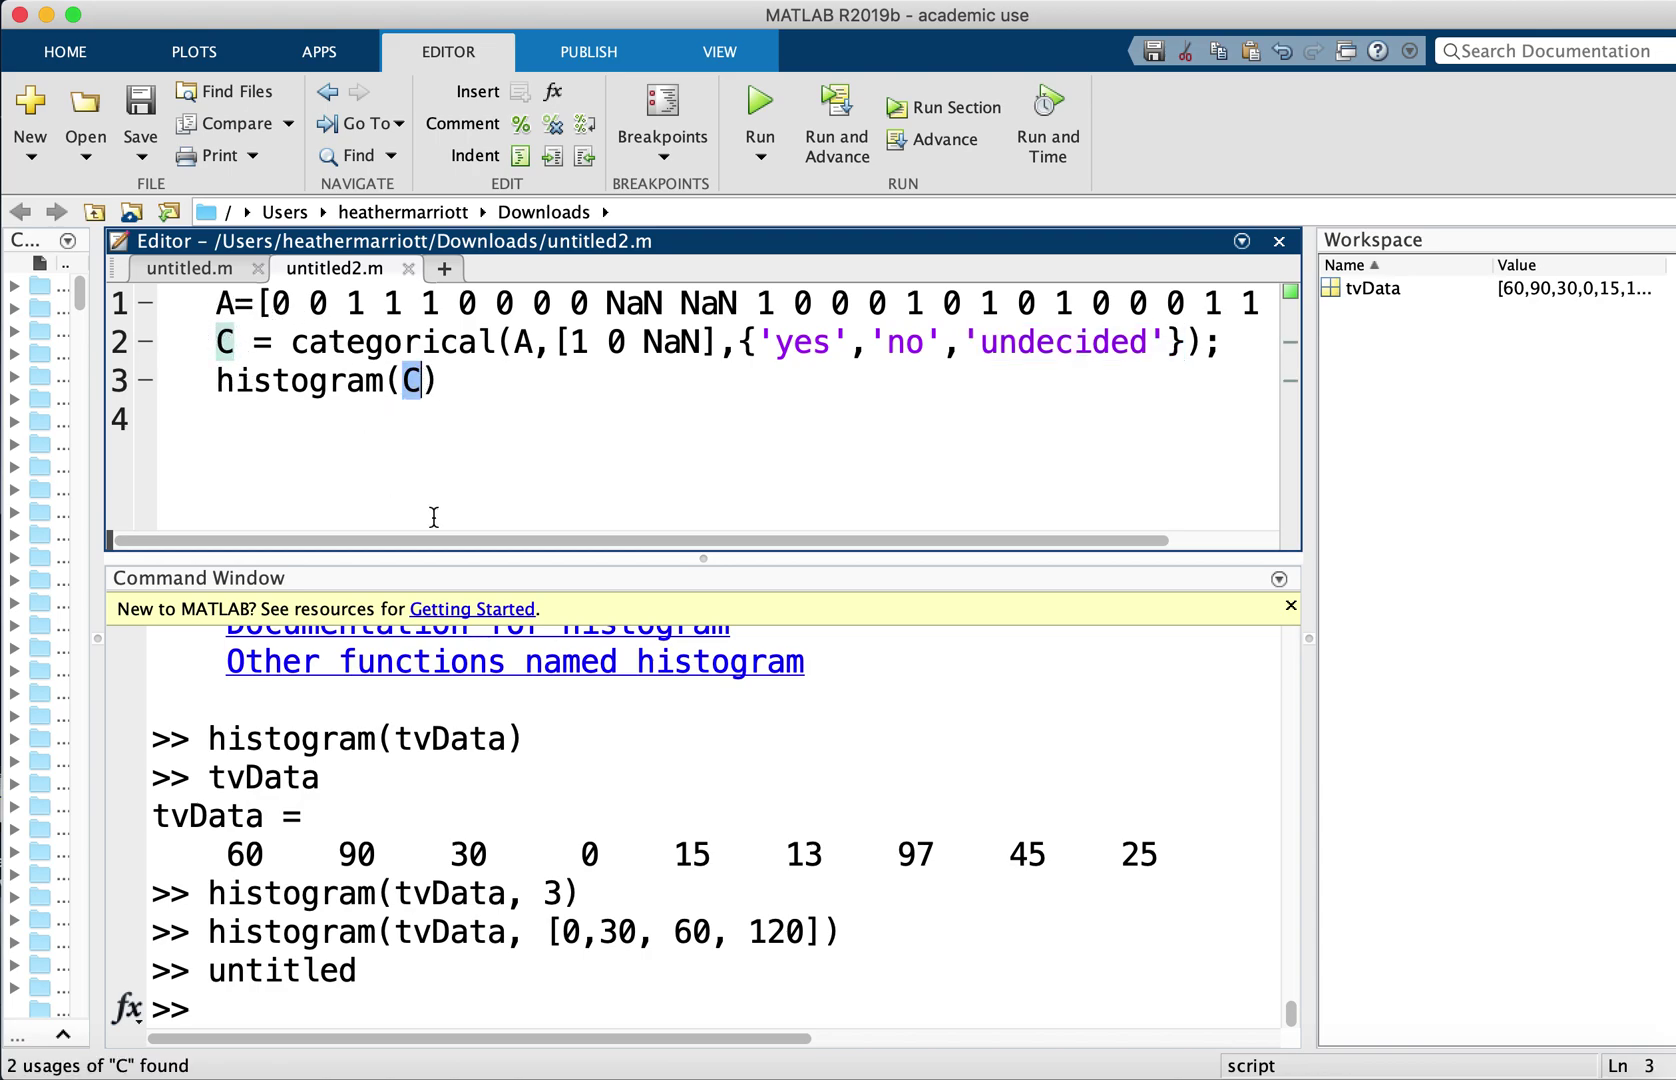
# Run untitled2.m to plot the yes/no/undecided histogram of C, then close the figure
pyautogui.click(756, 100)
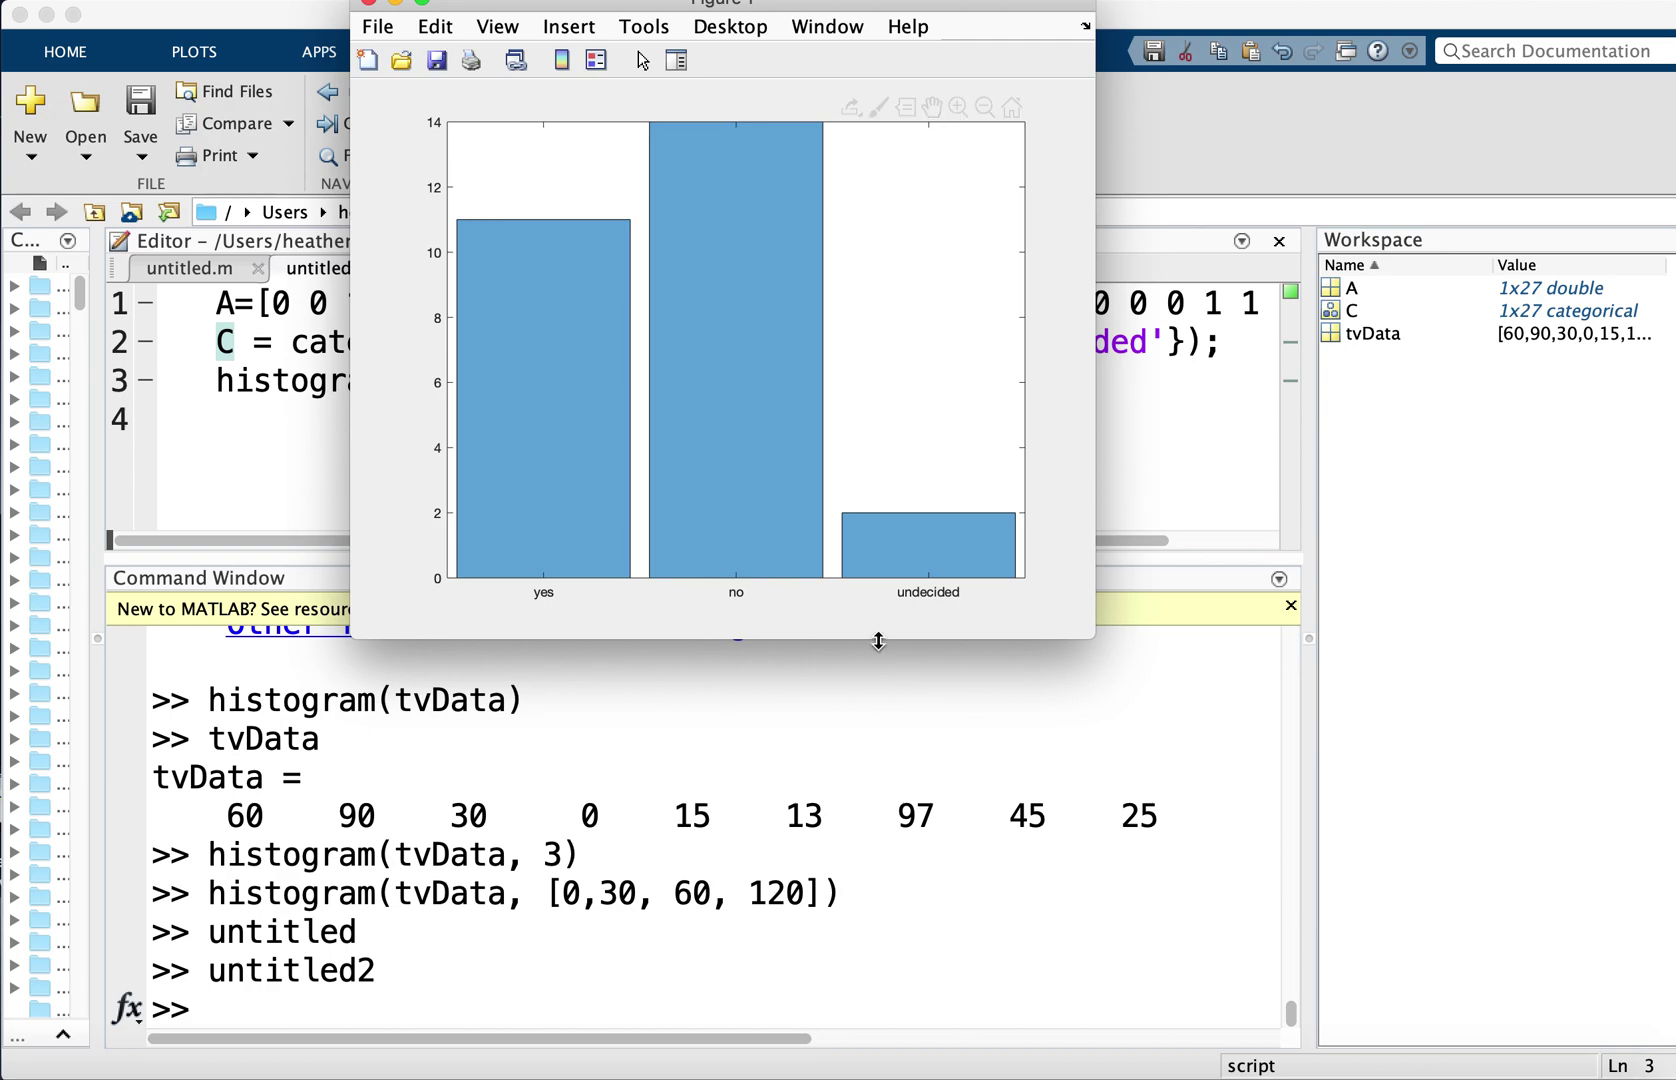
pyautogui.click(369, 4)
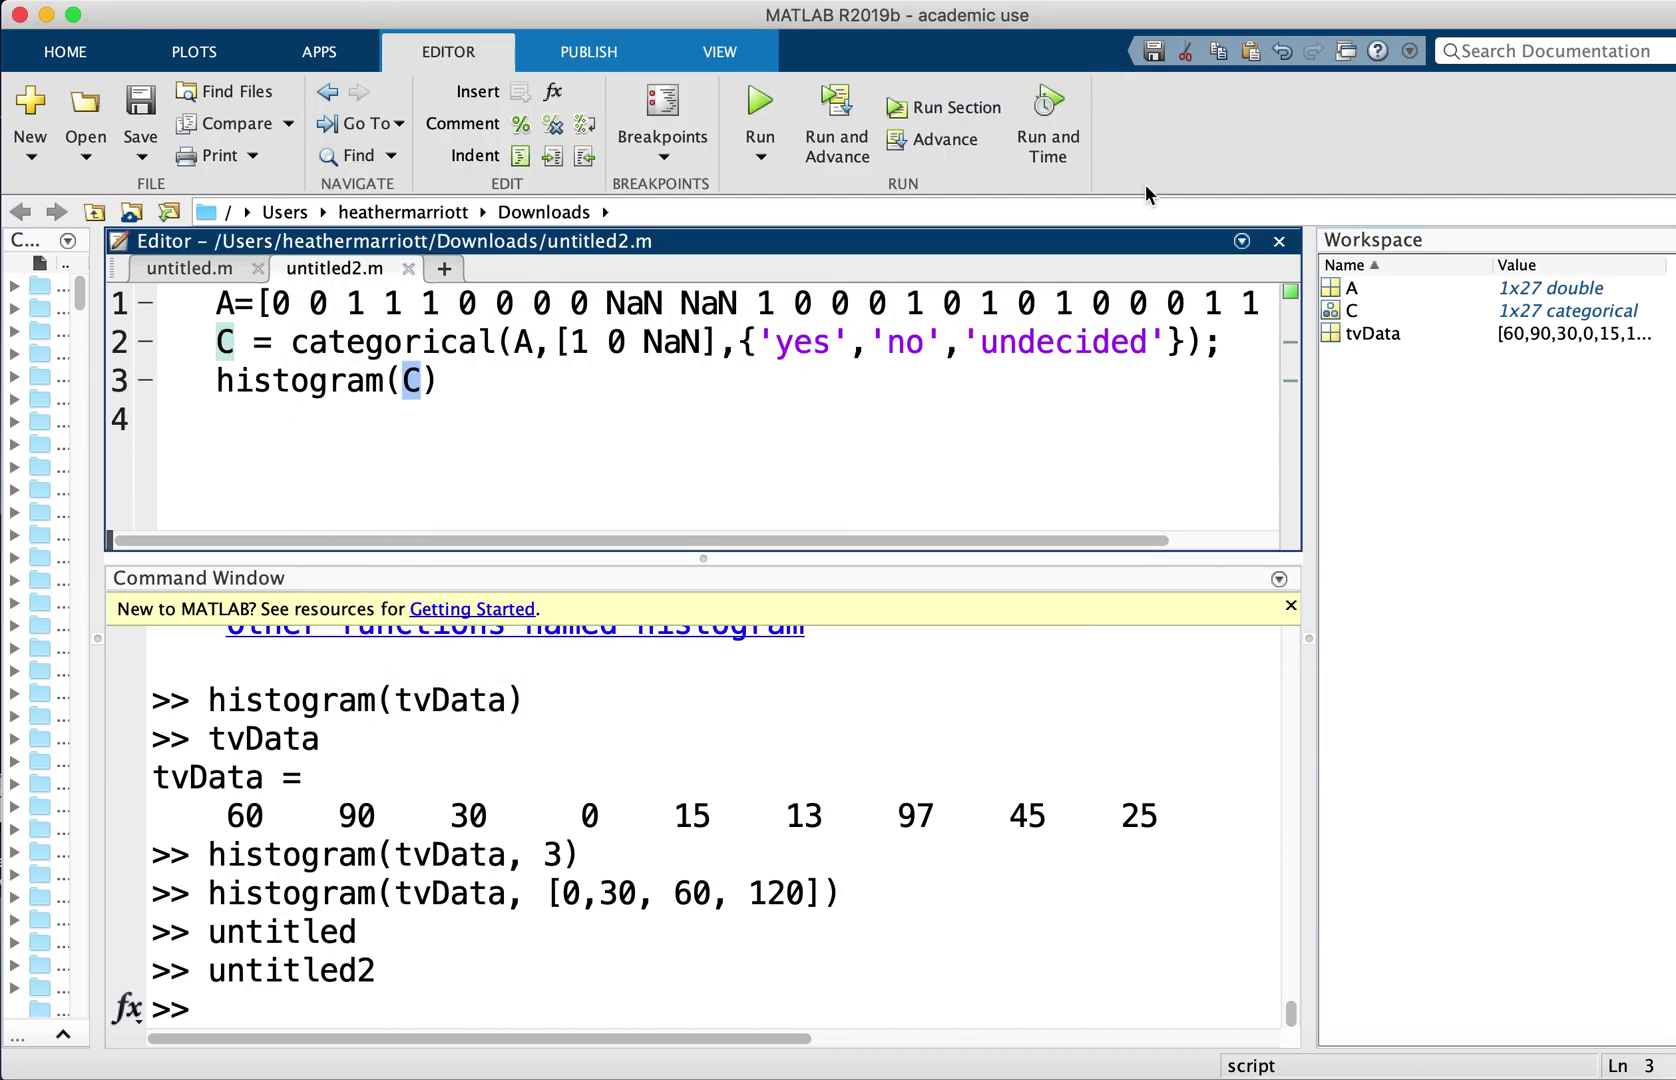